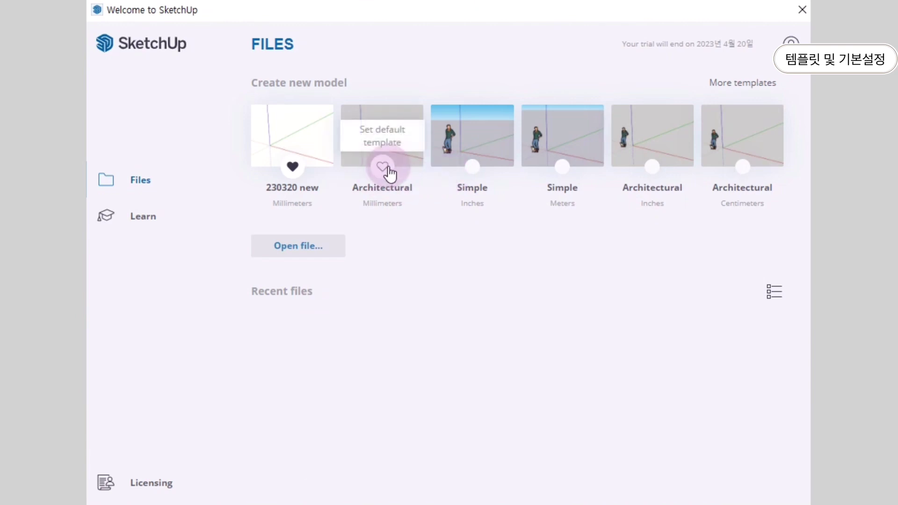
# Create a new model from the Architectural template in millimeters and undock the Default Tray over the drawing area.
pyautogui.click(419, 150)
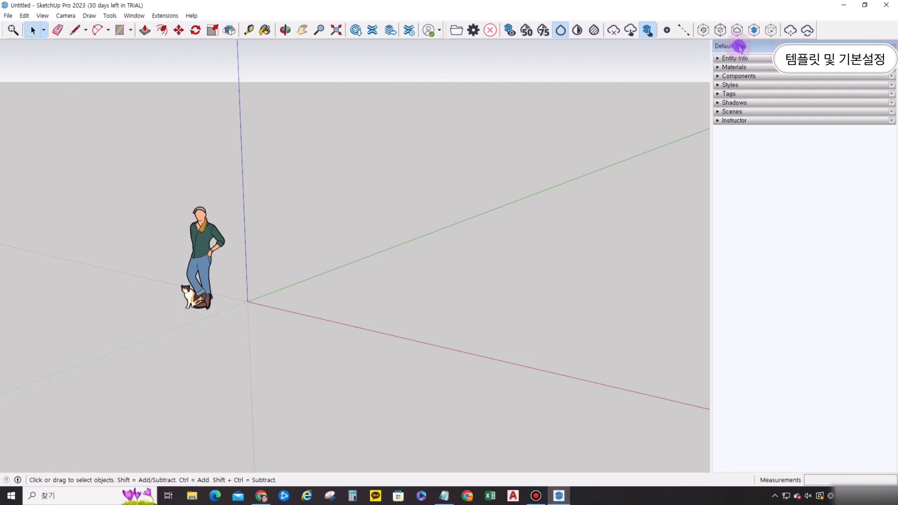
pyautogui.moveTo(743, 47); pyautogui.dragTo(688, 86)
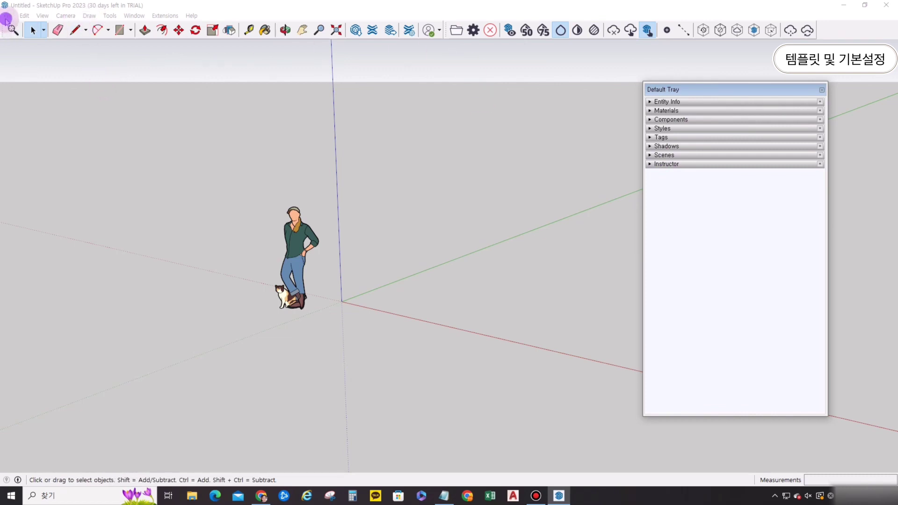
# Review the Model Info categories from Animation through Units, including statistics, text and measurement unit settings, and close the dialog.
pyautogui.click(164, 16)
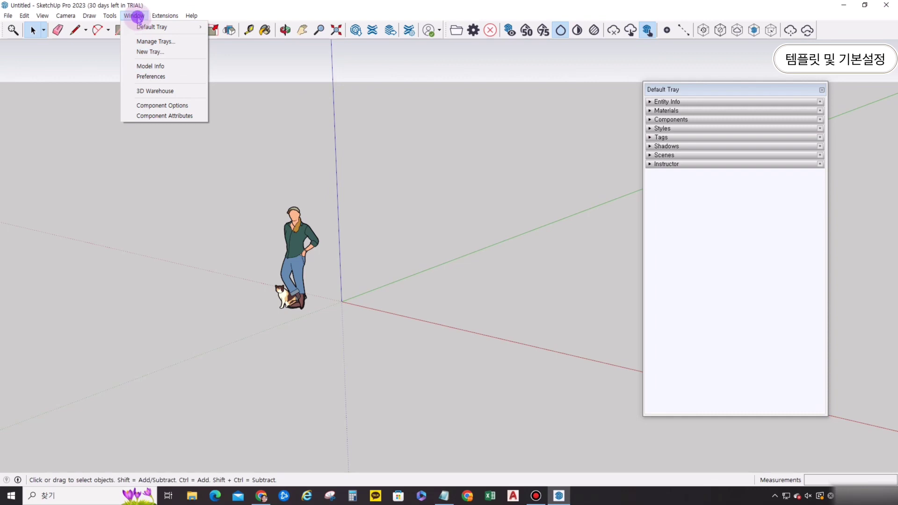
pyautogui.click(157, 67)
pyautogui.click(372, 175)
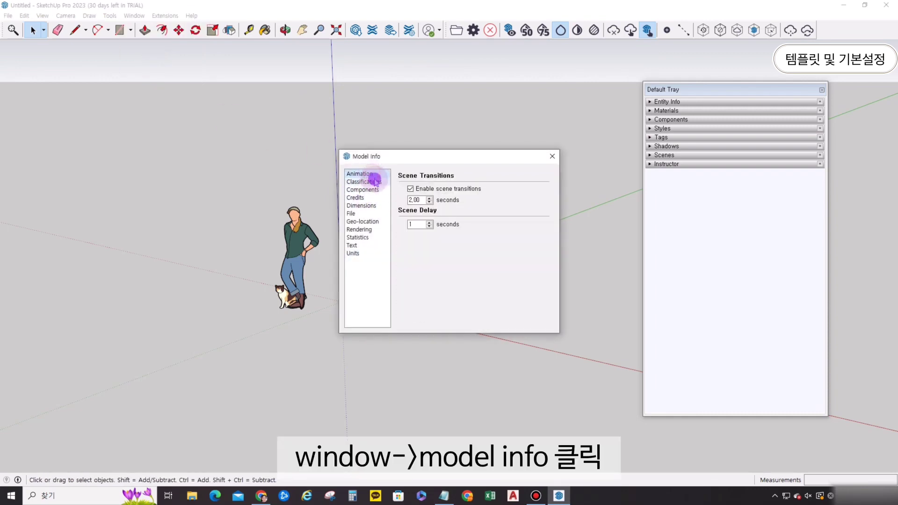
pyautogui.click(365, 182)
pyautogui.click(376, 190)
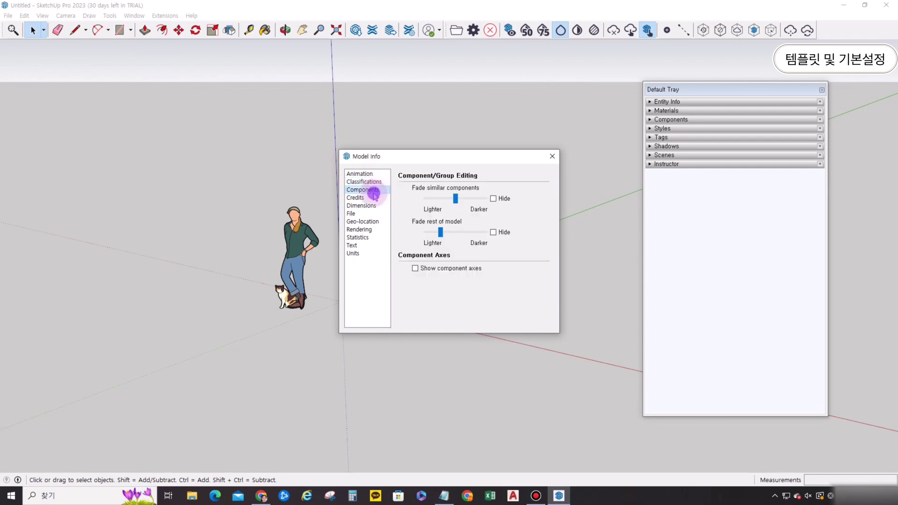
pyautogui.click(372, 198)
pyautogui.click(372, 205)
pyautogui.click(373, 213)
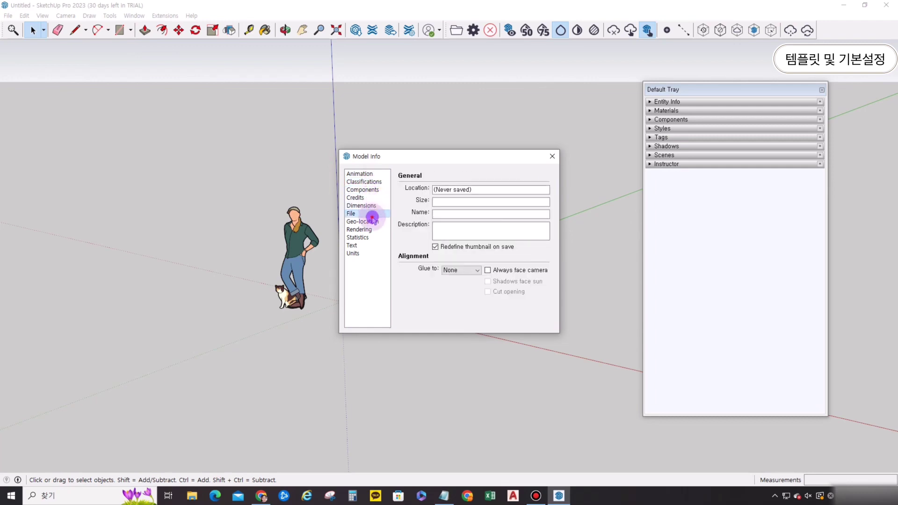
pyautogui.click(373, 222)
pyautogui.click(371, 229)
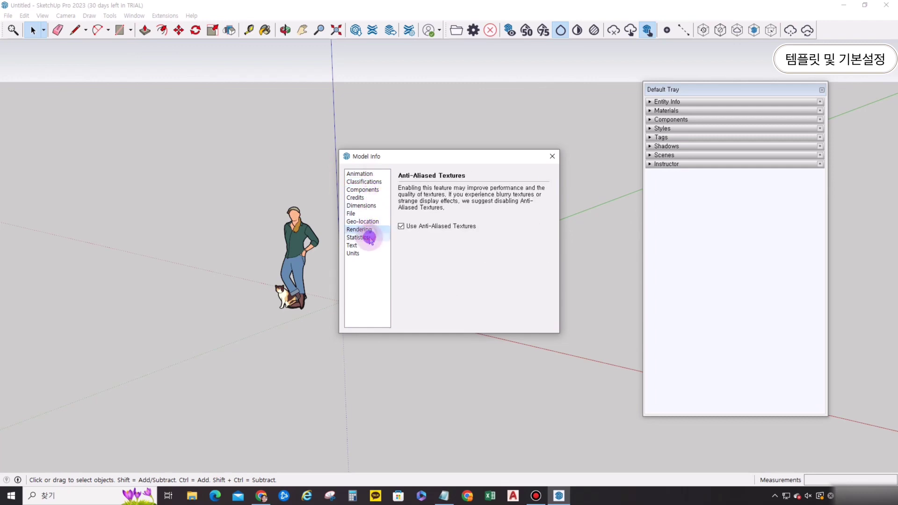
pyautogui.click(370, 237)
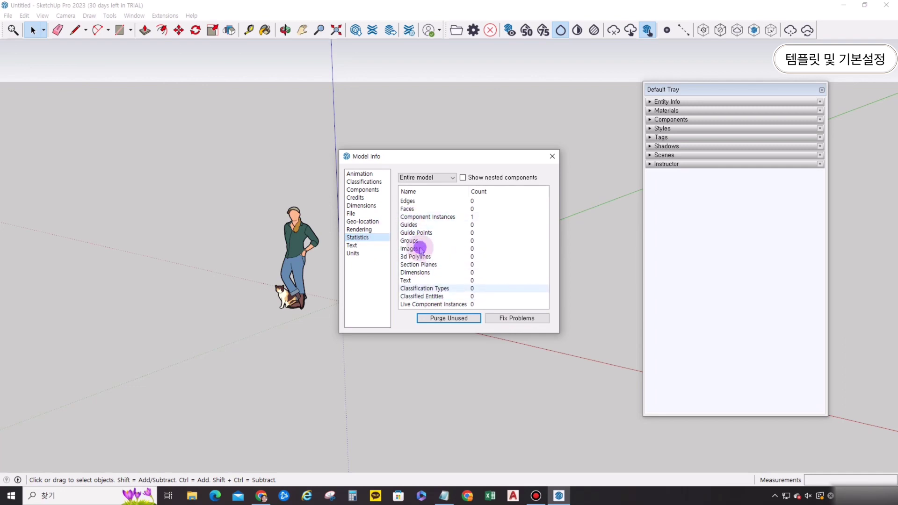
pyautogui.click(447, 316)
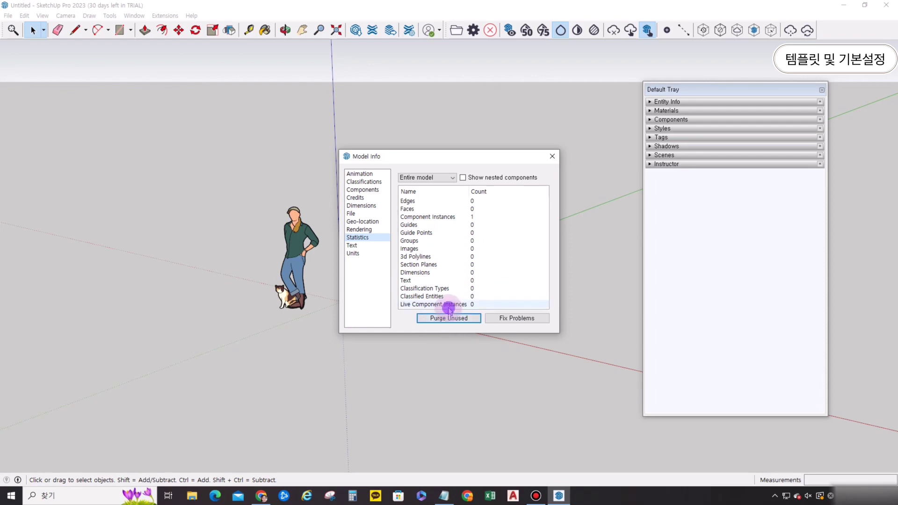
pyautogui.click(362, 244)
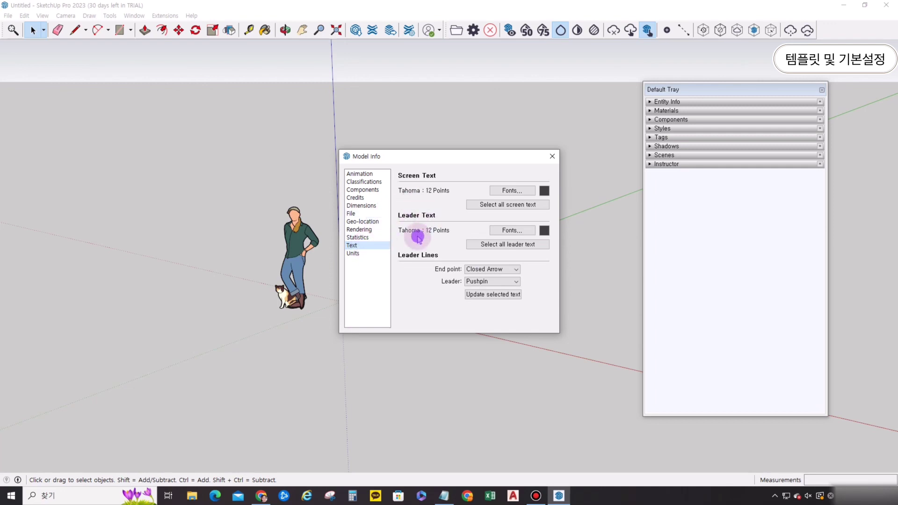
pyautogui.click(365, 253)
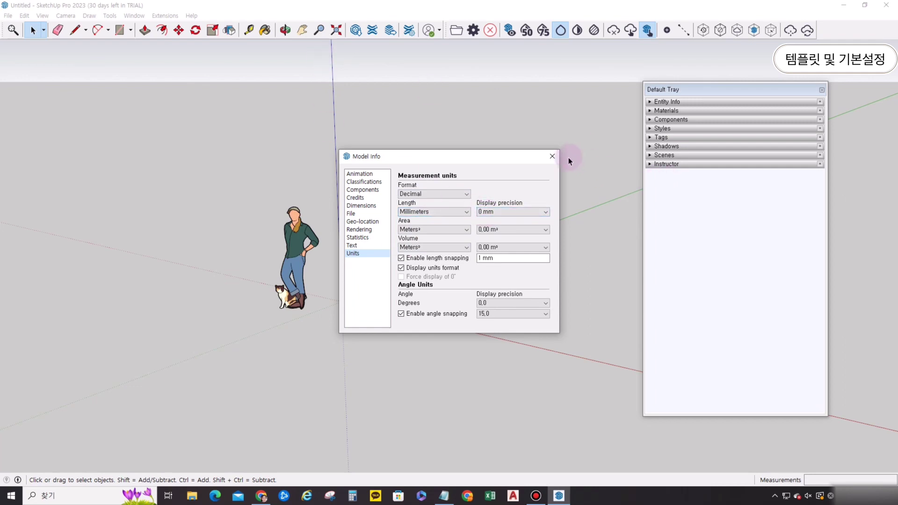
pyautogui.click(553, 156)
# Review the SketchUp Preferences categories from Accessibility through Graphics, including the available multisample anti-aliasing levels.
pyautogui.click(134, 16)
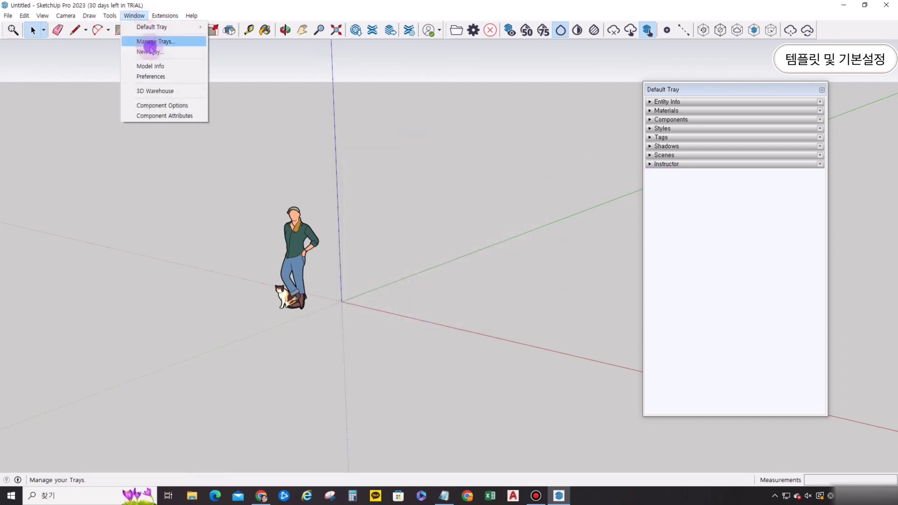
pyautogui.click(166, 77)
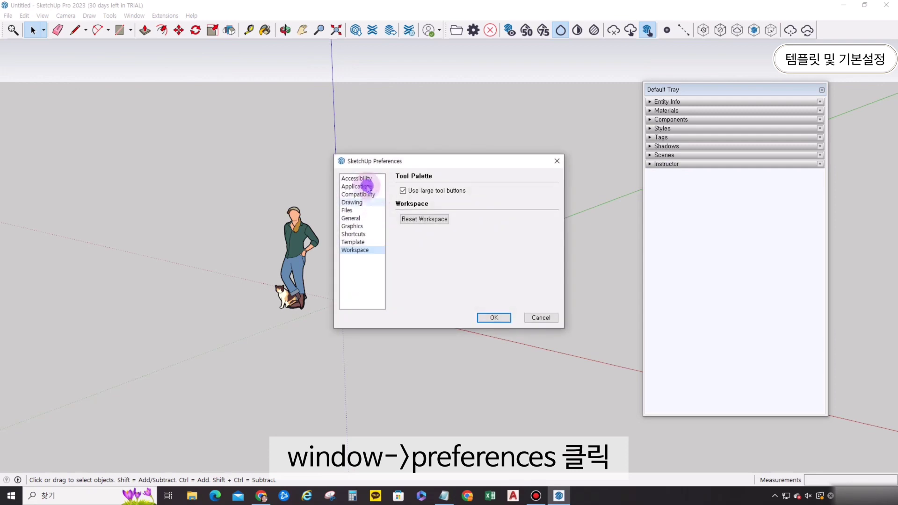
pyautogui.click(365, 179)
pyautogui.click(370, 187)
pyautogui.click(370, 195)
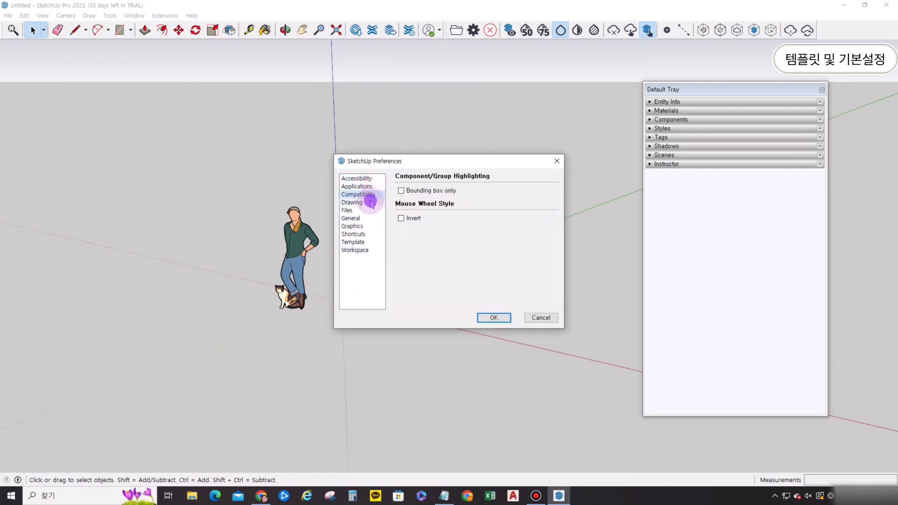
pyautogui.click(372, 203)
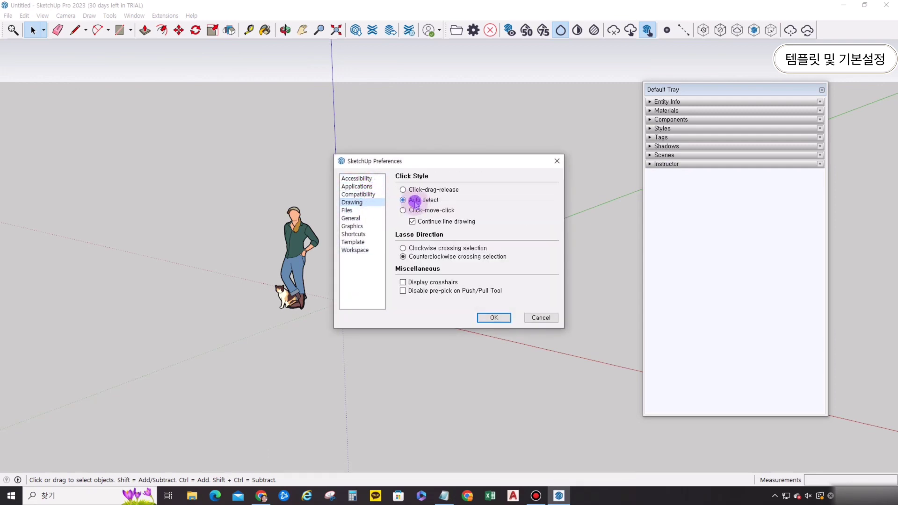
pyautogui.click(358, 211)
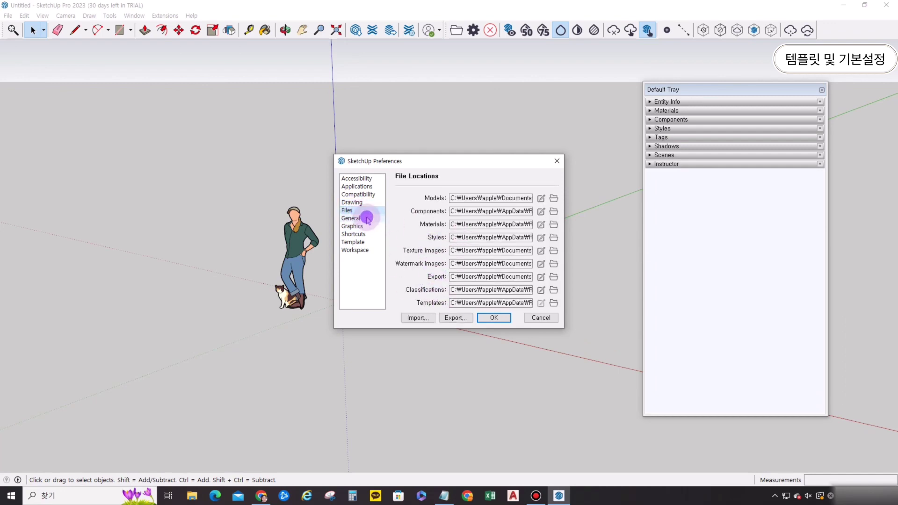
pyautogui.click(356, 218)
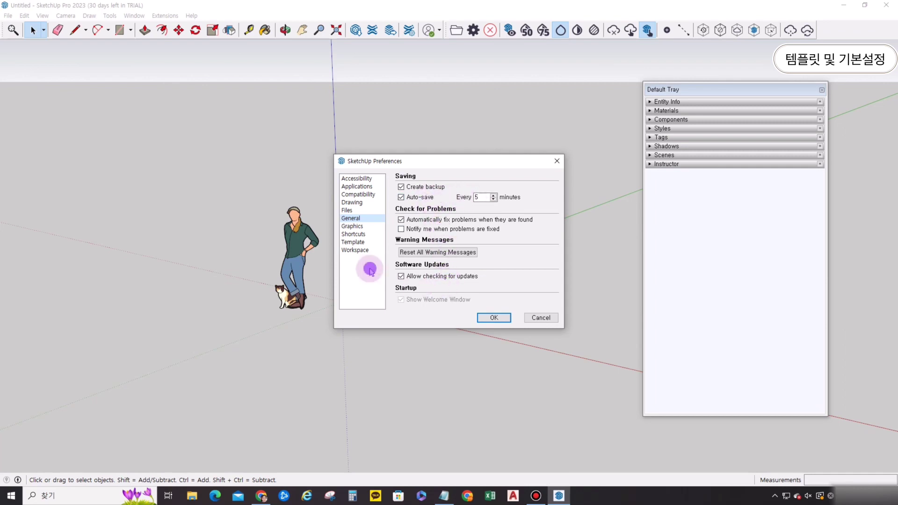
pyautogui.click(352, 226)
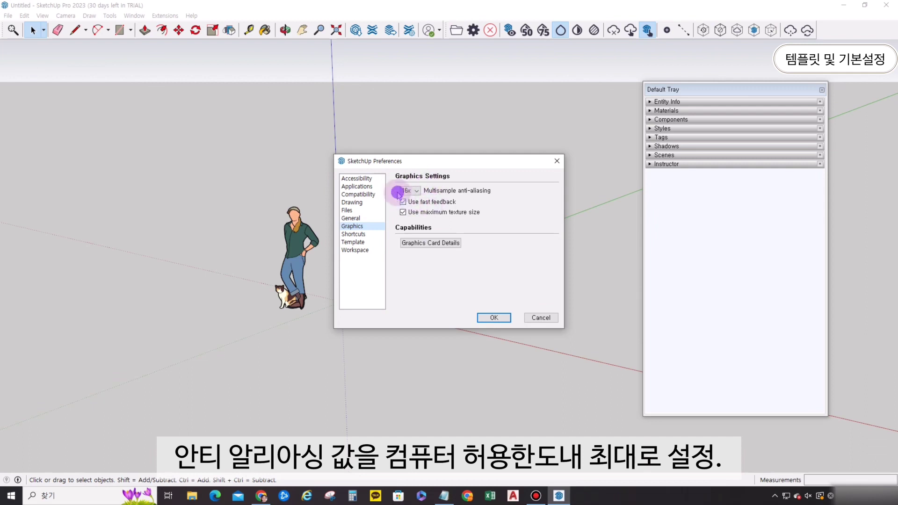
pyautogui.click(416, 192)
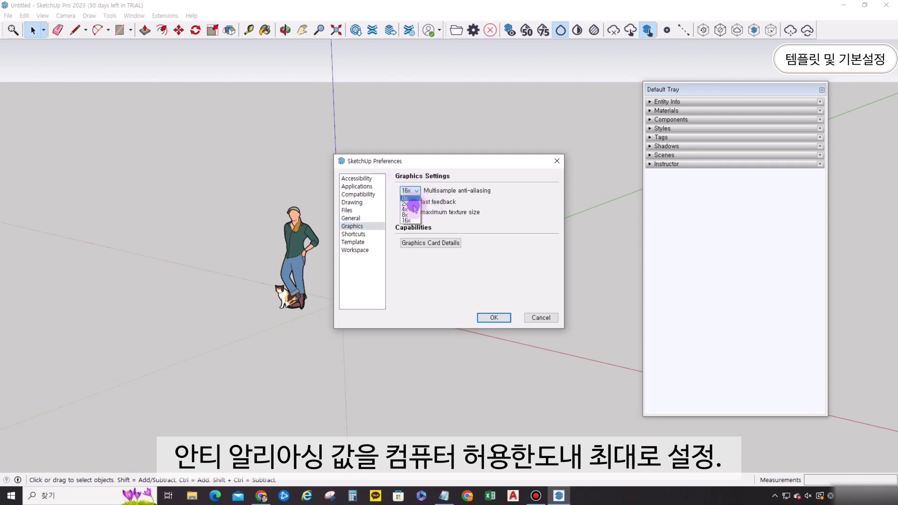
pyautogui.click(506, 213)
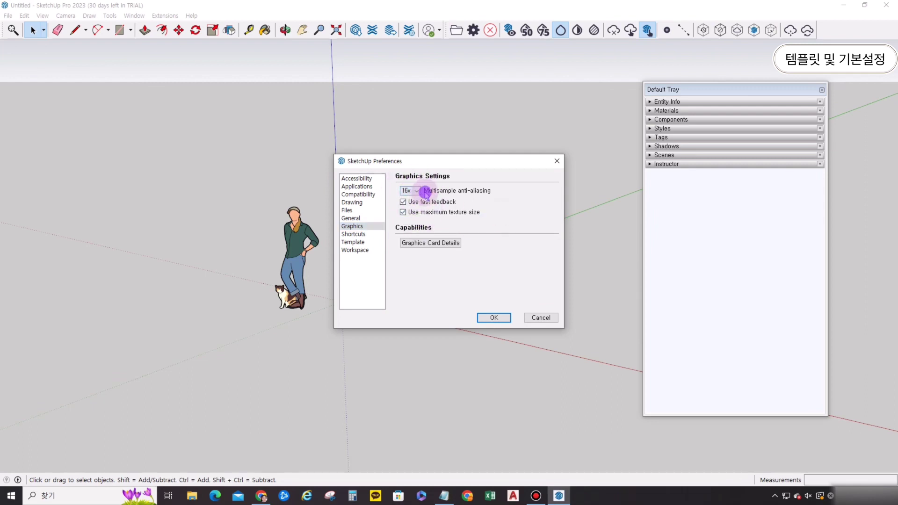
# Filter the shortcut functions by "group" and assign Ctrl+G to Edit/Make Group.
pyautogui.click(357, 234)
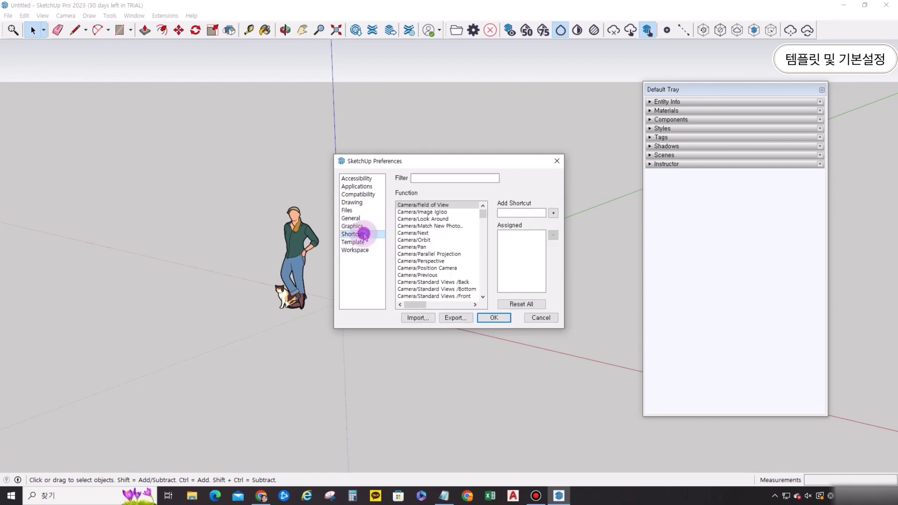
pyautogui.click(446, 179)
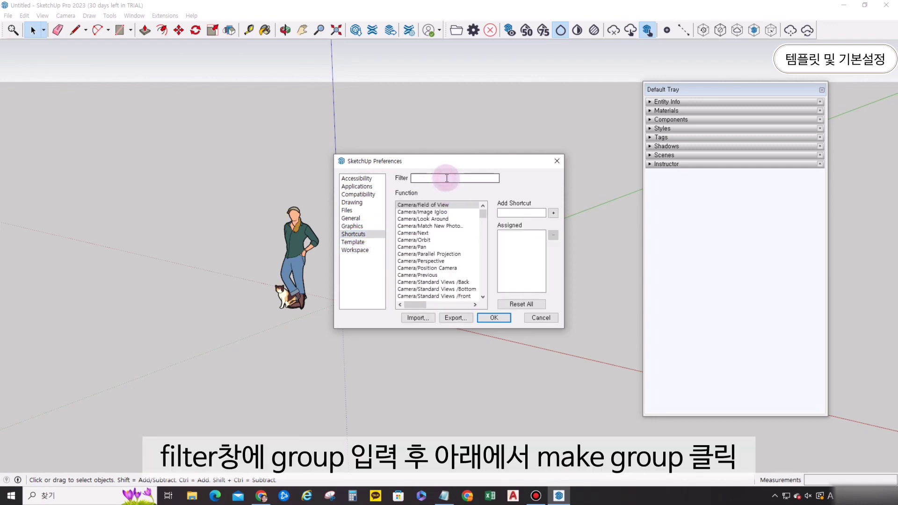
pyautogui.write('group')
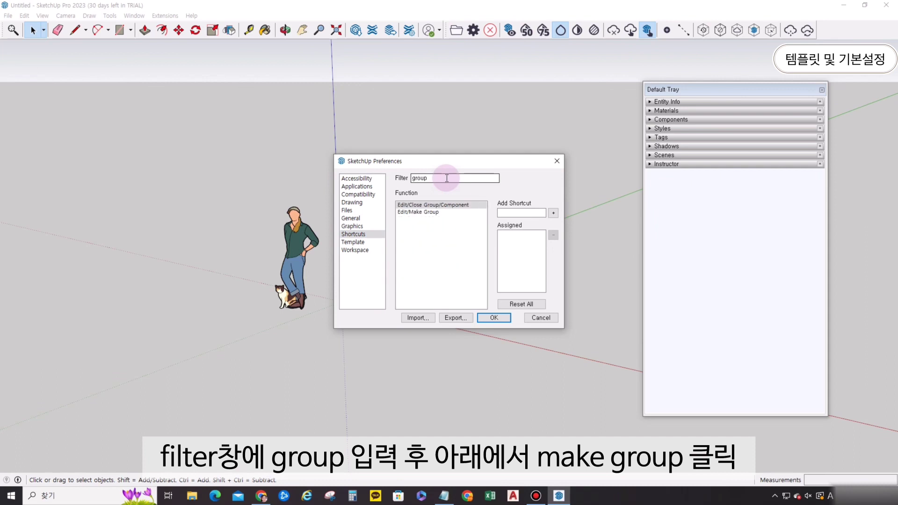
pyautogui.click(437, 212)
pyautogui.click(545, 213)
pyautogui.press('ctrl')
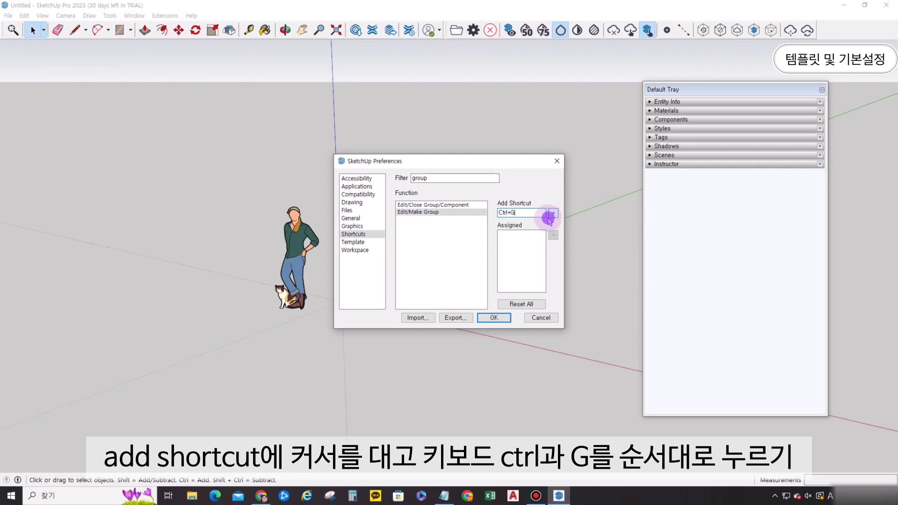
pyautogui.click(554, 213)
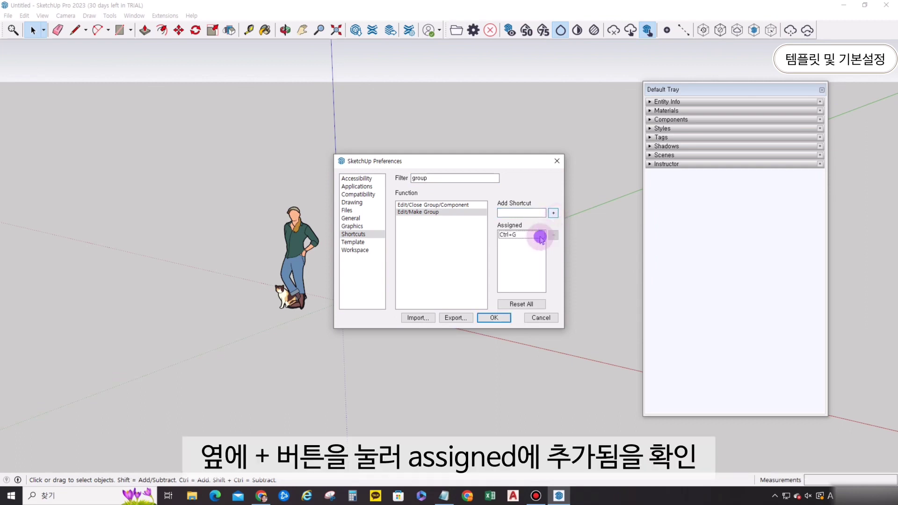
# Filter the shortcut functions by "hide", assign Shift+H to Edit/Unhide/All, and apply the preferences.
pyautogui.click(440, 177)
pyautogui.press('BackSpace')
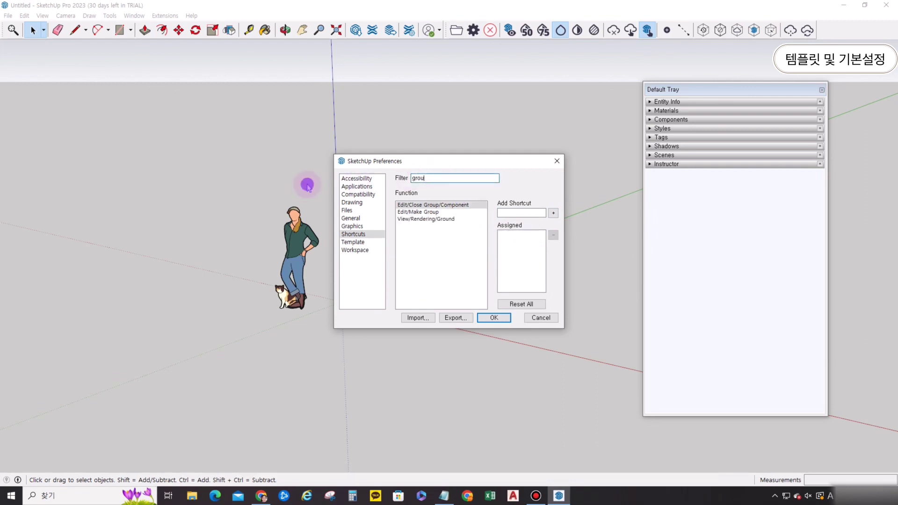
pyautogui.press('BackSpace')
pyautogui.press('BackSpace')
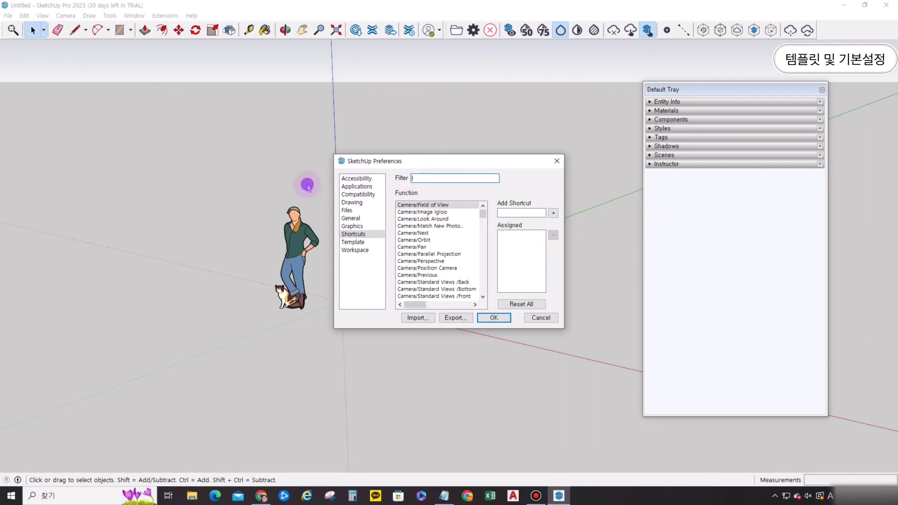
pyautogui.write('hide')
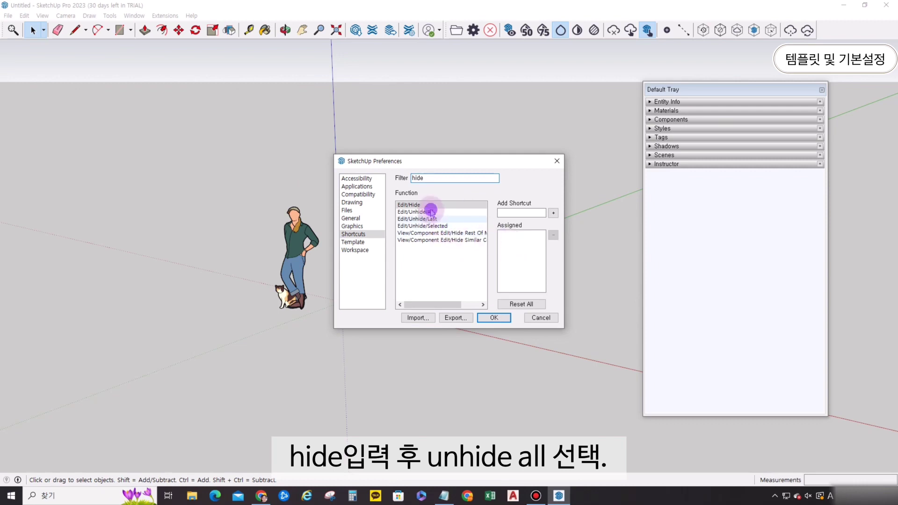
pyautogui.click(430, 212)
pyautogui.click(529, 213)
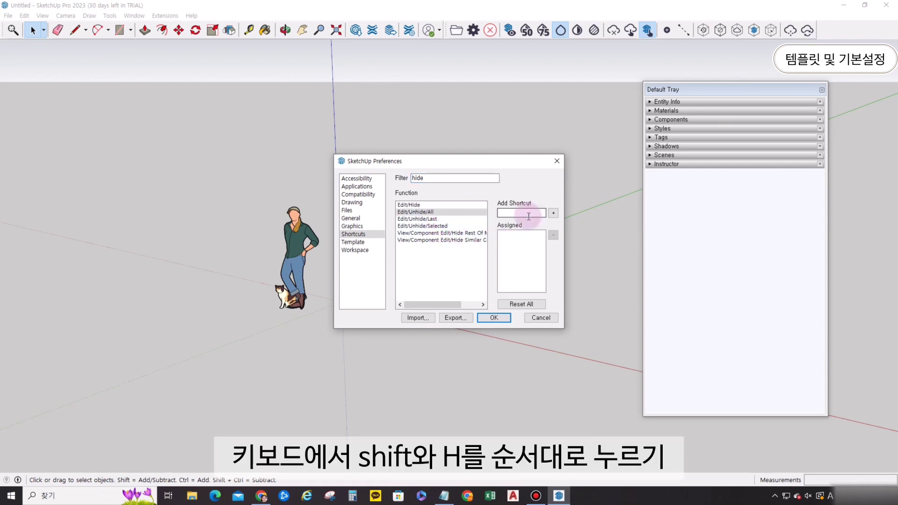
pyautogui.click(553, 213)
pyautogui.click(353, 242)
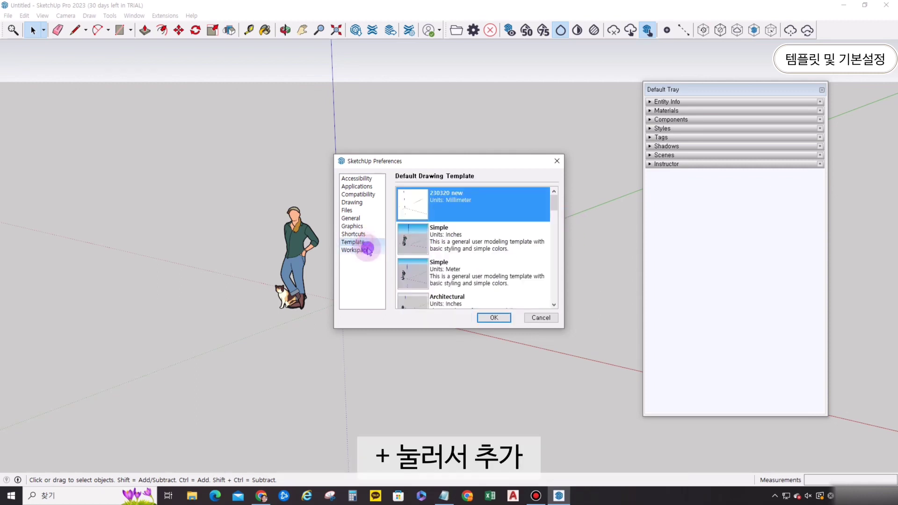
pyautogui.click(363, 250)
pyautogui.click(498, 318)
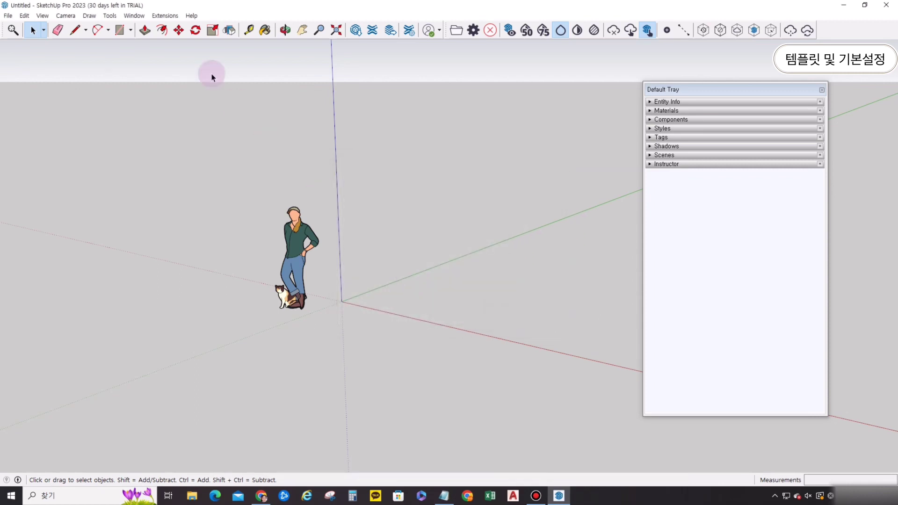
# Delete the default scale figure standing next to the model origin.
pyautogui.click(443, 168)
pyautogui.moveTo(368, 174); pyautogui.dragTo(459, 157, button='middle')
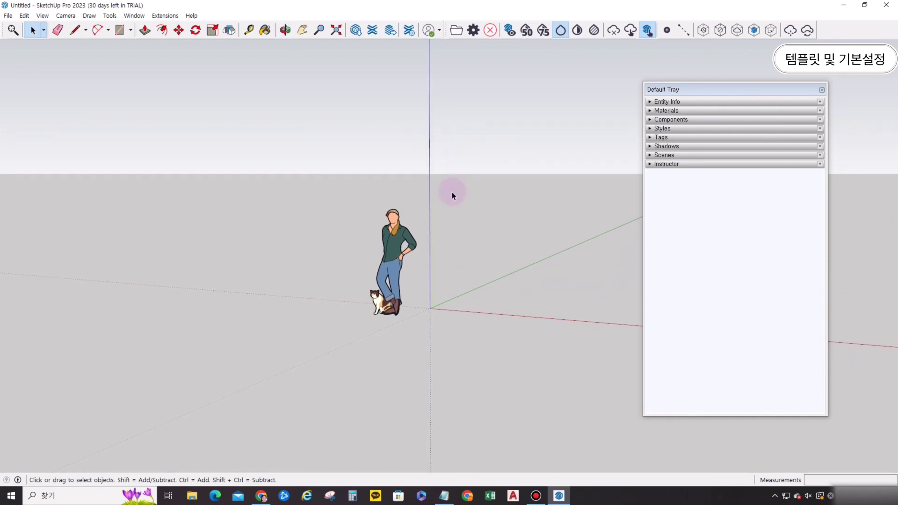
pyautogui.click(394, 240)
pyautogui.press('Delete')
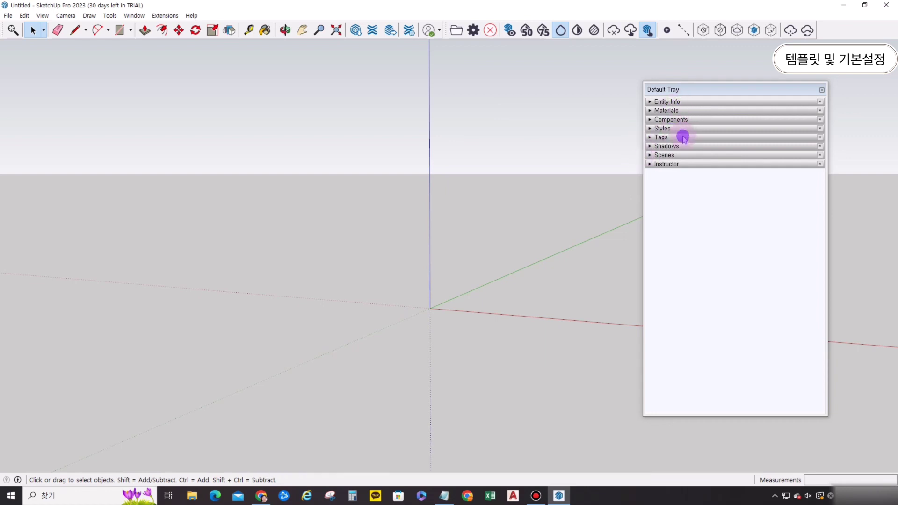
# Change the current style's background colour to white, turn off the sky, and open the style's edge settings.
pyautogui.click(660, 128)
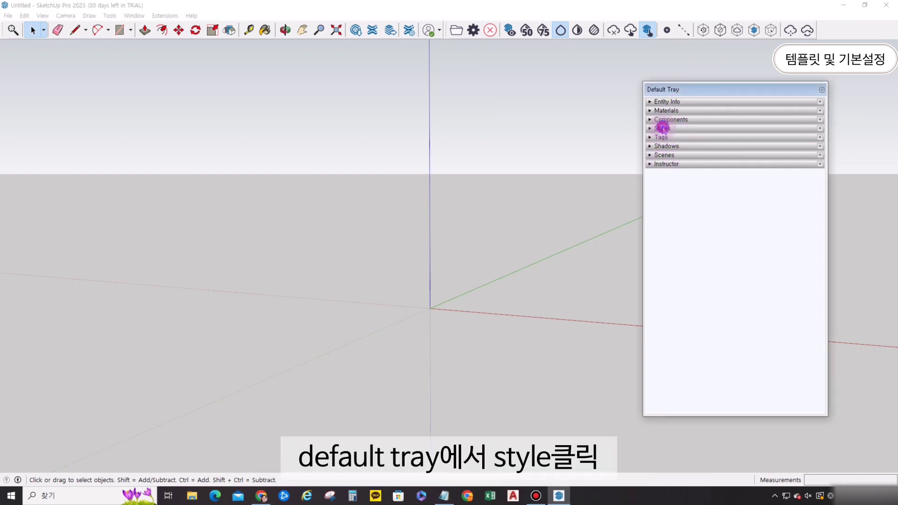
pyautogui.click(672, 178)
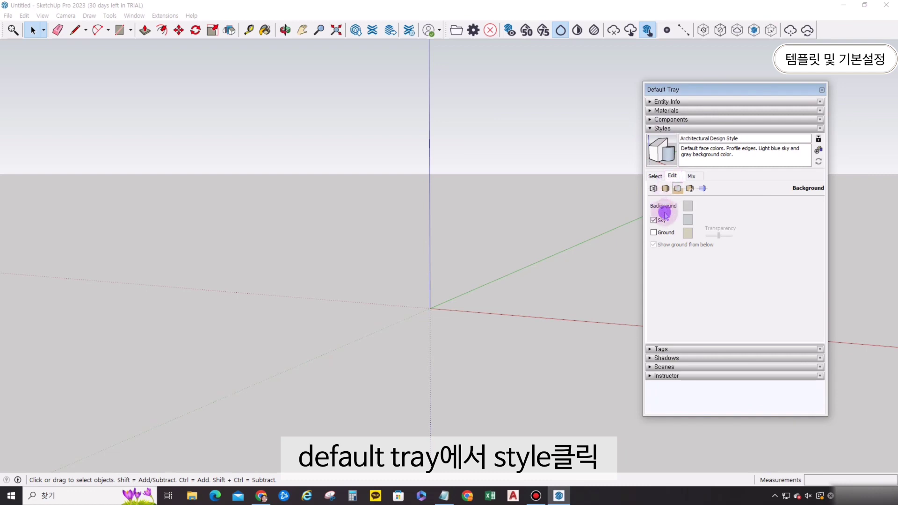
pyautogui.click(688, 205)
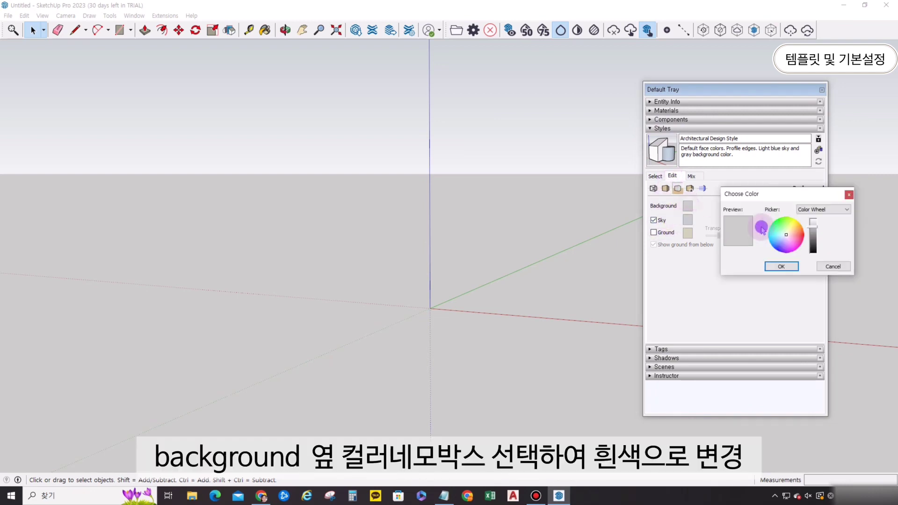
pyautogui.moveTo(815, 229); pyautogui.dragTo(814, 219)
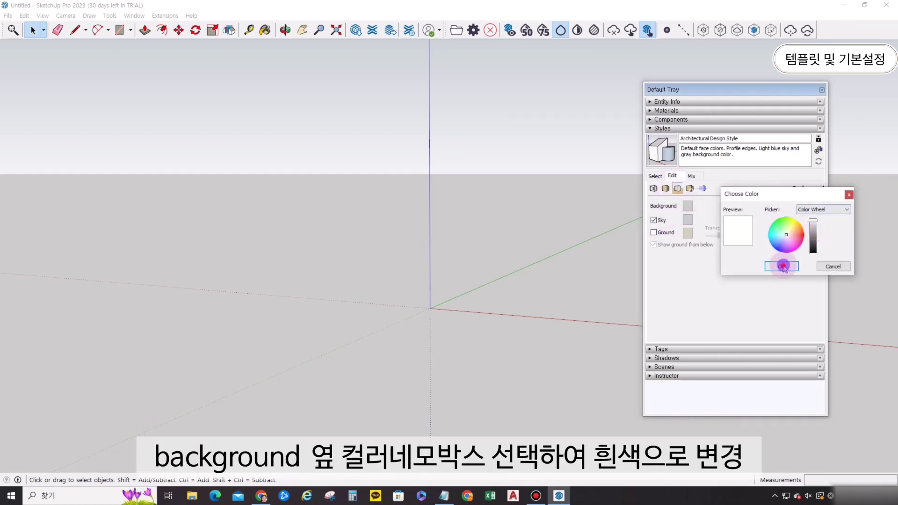
pyautogui.click(782, 267)
pyautogui.click(665, 222)
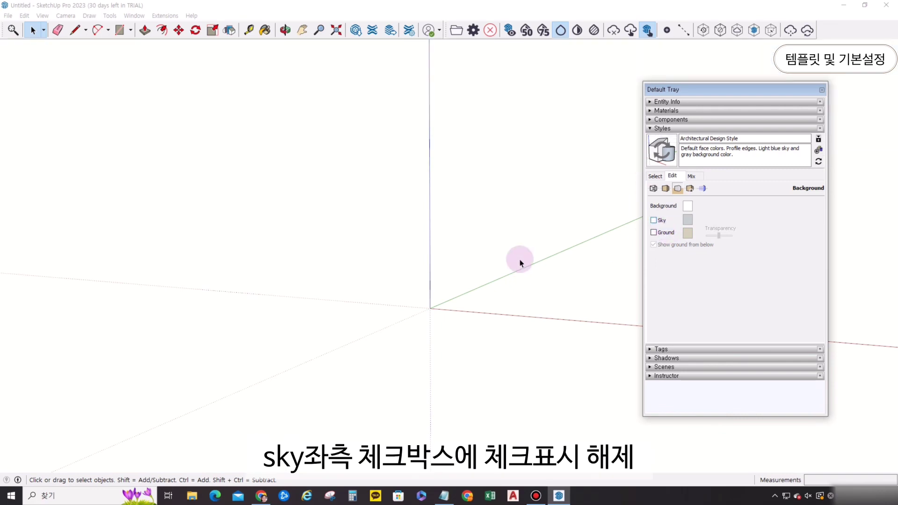
pyautogui.moveTo(537, 261); pyautogui.dragTo(503, 313, button='middle')
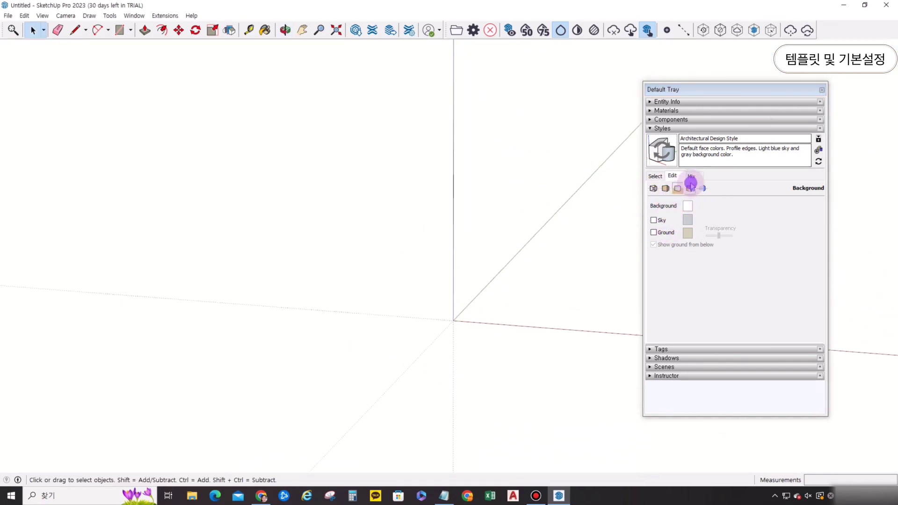
pyautogui.click(653, 188)
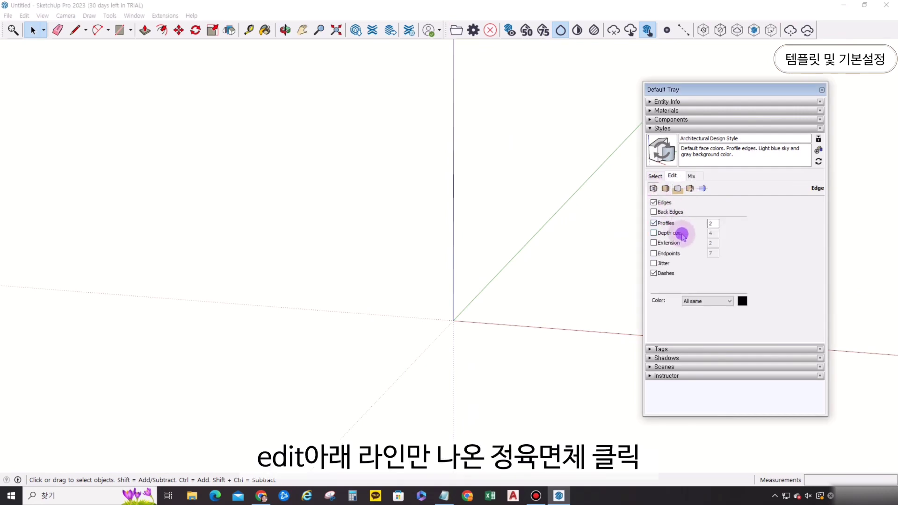
# Draw a freehand rectangle on the ground plane starting at the model origin.
pyautogui.moveTo(596, 287); pyautogui.dragTo(261, 307, button='middle')
pyautogui.press('r')
pyautogui.click(248, 308)
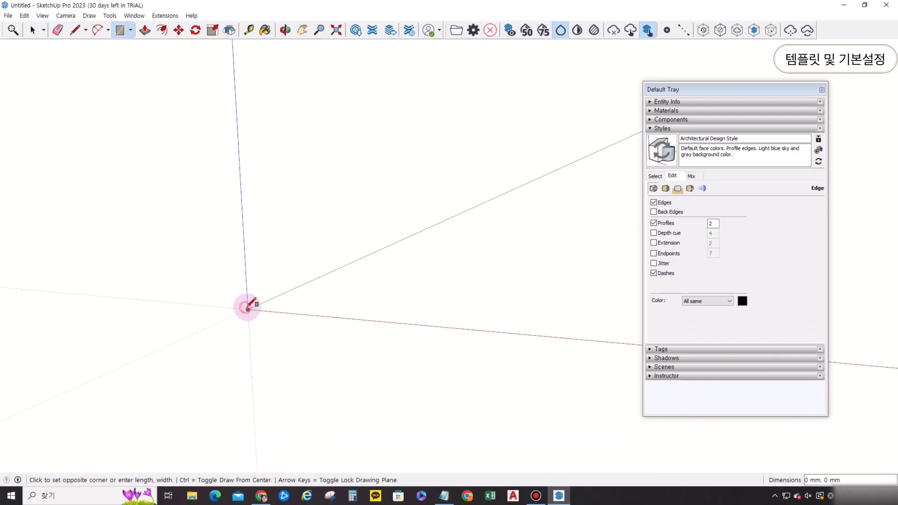
pyautogui.click(458, 280)
pyautogui.press('space')
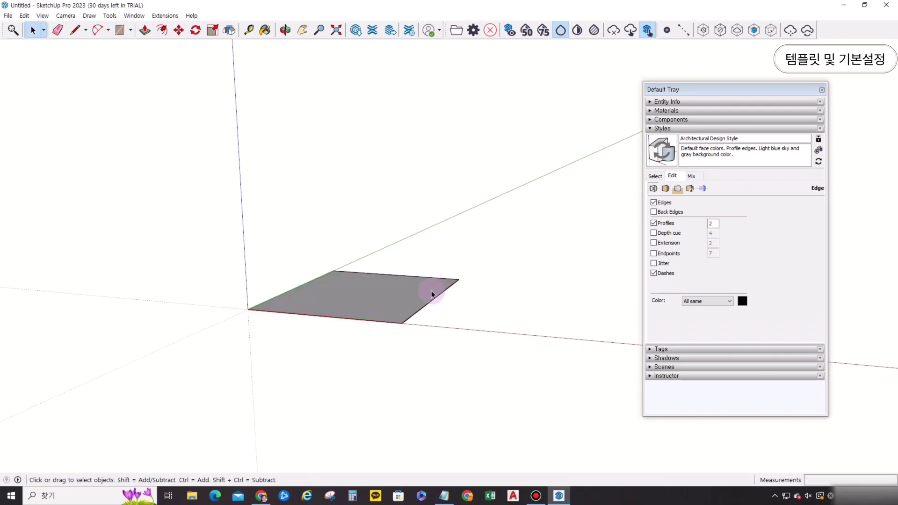
# Pull the ground rectangle up into a box and inspect its edges close up.
pyautogui.press('p')
pyautogui.click(417, 276)
pyautogui.click(425, 227)
pyautogui.press('space')
pyautogui.scroll(2, 483, 271)
pyautogui.scroll(4, 452, 225)
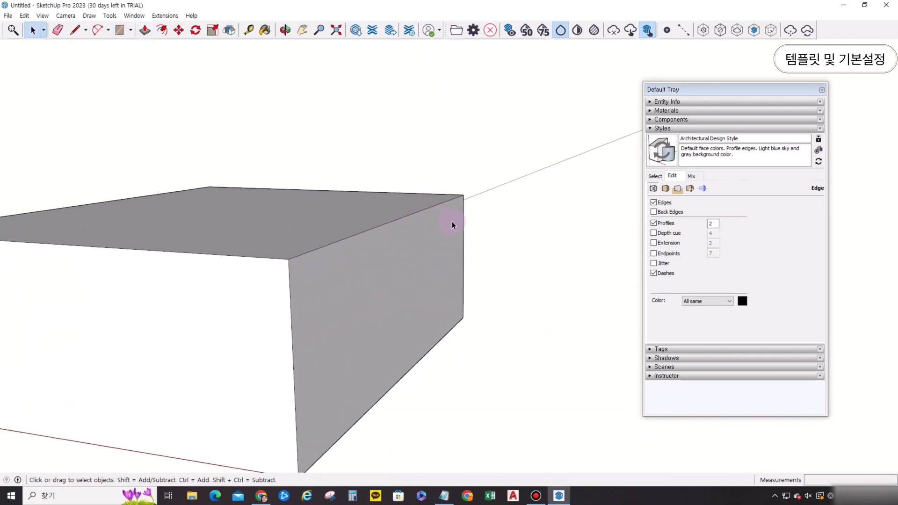
pyautogui.scroll(-3, 506, 282)
pyautogui.moveTo(505, 283); pyautogui.dragTo(411, 341, button='middle')
pyautogui.scroll(4, 485, 333)
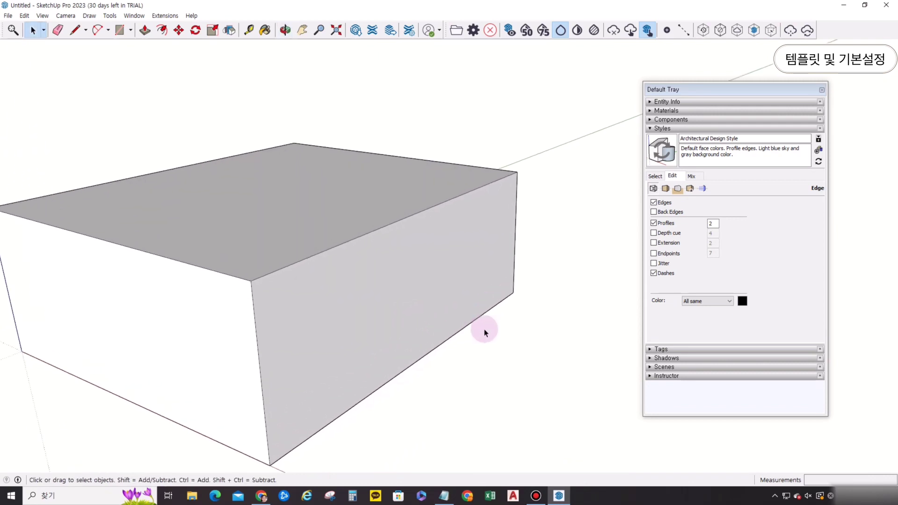
pyautogui.moveTo(201, 336); pyautogui.dragTo(310, 284, button='middle')
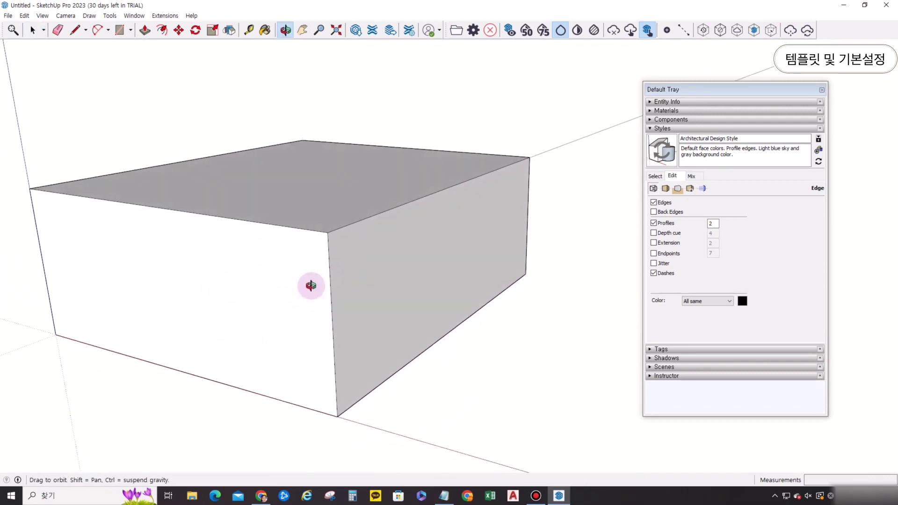
# Enable Depth cue, Extension, Endpoints and Jitter for the style's edges, and set Profiles, Depth cue, Extension and Endpoints to 1.
pyautogui.click(668, 233)
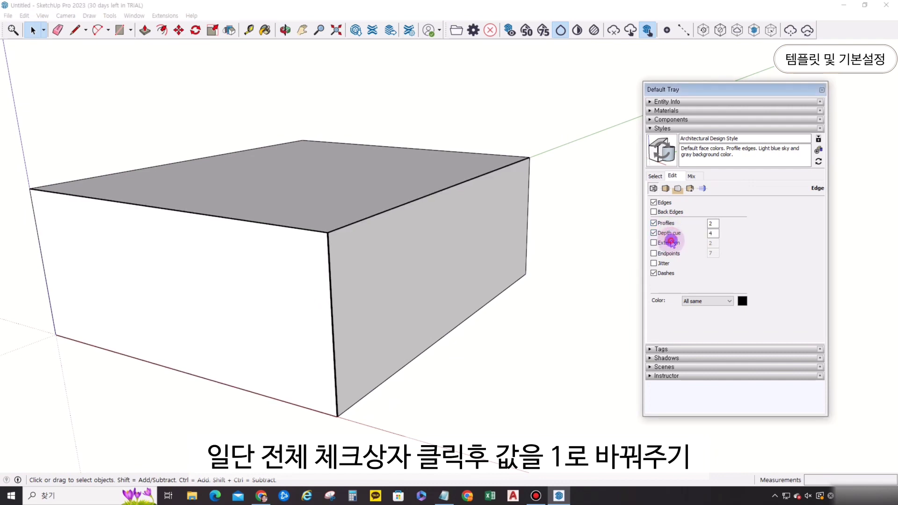
pyautogui.click(671, 242)
pyautogui.click(664, 264)
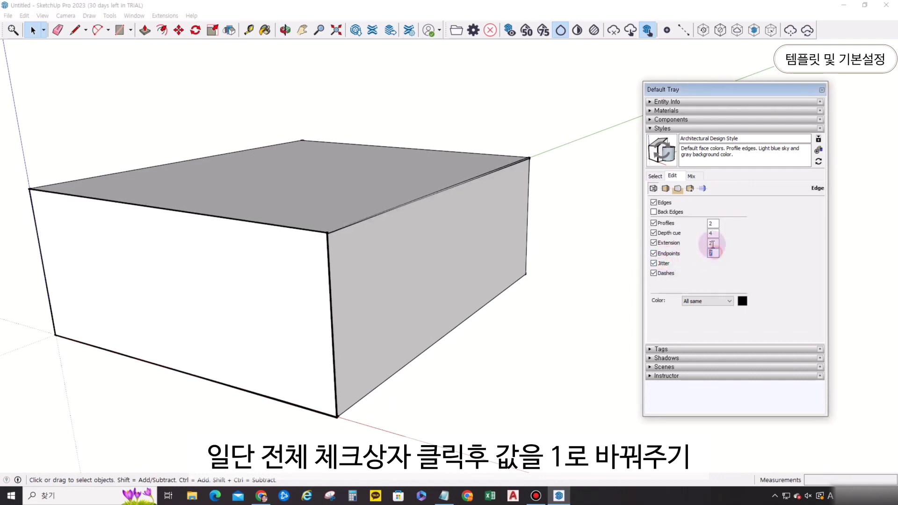
pyautogui.doubleClick(712, 243)
pyautogui.write('1')
pyautogui.doubleClick(711, 232)
pyautogui.write('1')
pyautogui.doubleClick(714, 223)
pyautogui.write('1')
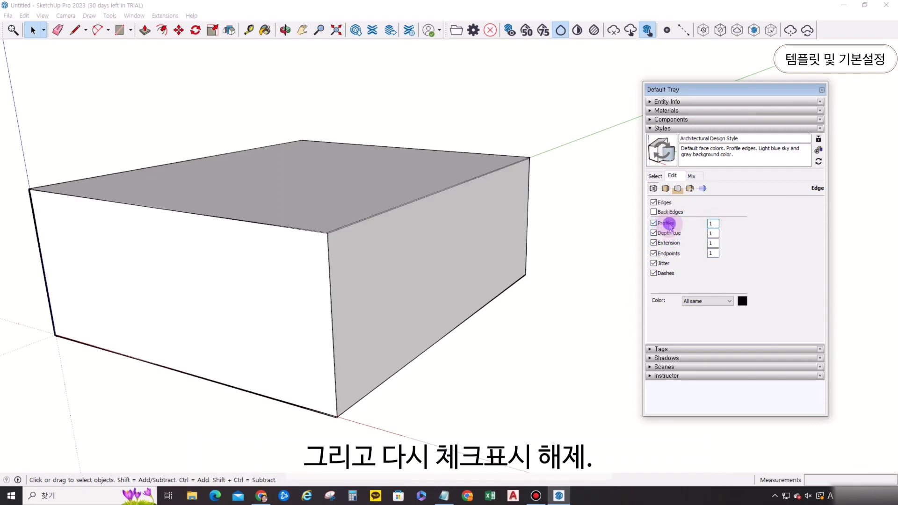
# Disable Profiles, Depth cue, Extension, Endpoints and Jitter in the style's edge settings.
pyautogui.click(665, 223)
pyautogui.click(668, 232)
pyautogui.click(668, 243)
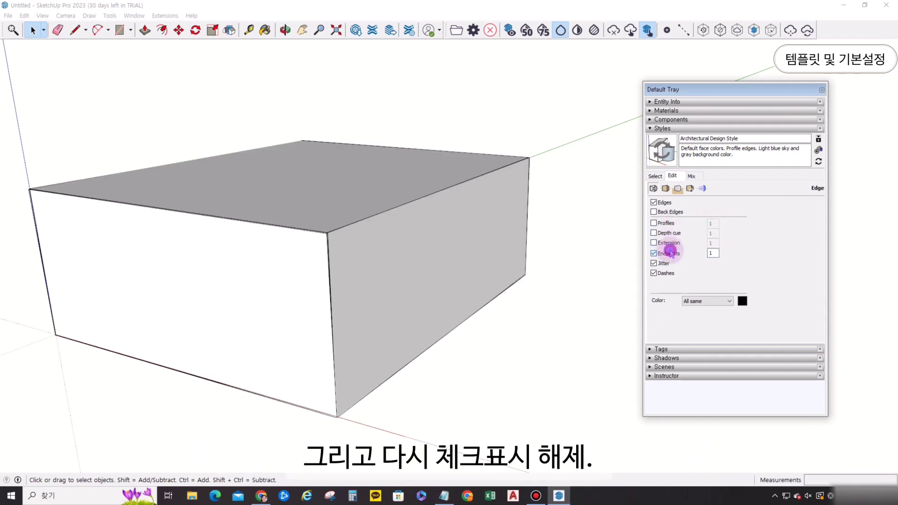
pyautogui.click(671, 253)
pyautogui.click(667, 263)
pyautogui.moveTo(571, 307); pyautogui.dragTo(422, 242, button='middle')
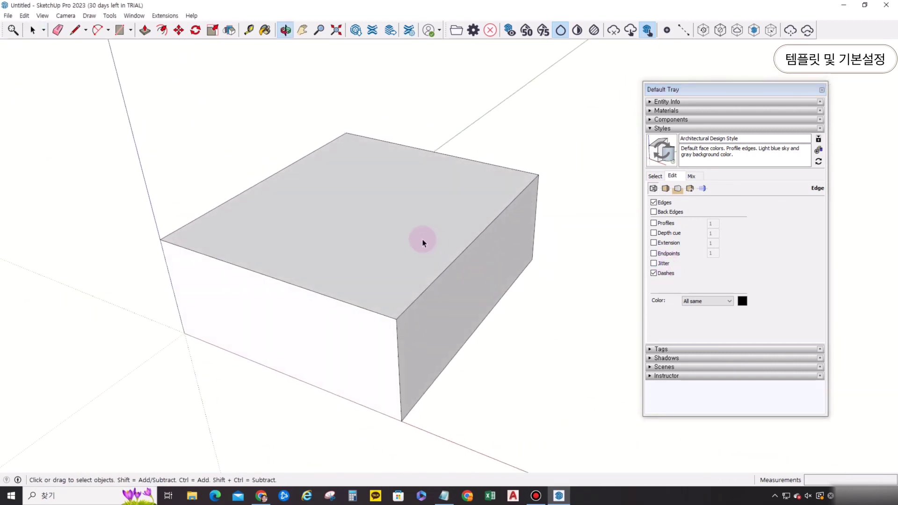
# Select individual faces of the box one at a time, clearing the selection in between.
pyautogui.click(422, 240)
pyautogui.click(506, 358)
pyautogui.click(475, 310)
pyautogui.click(589, 275)
pyautogui.moveTo(537, 295); pyautogui.dragTo(472, 284, button='middle')
pyautogui.click(456, 262)
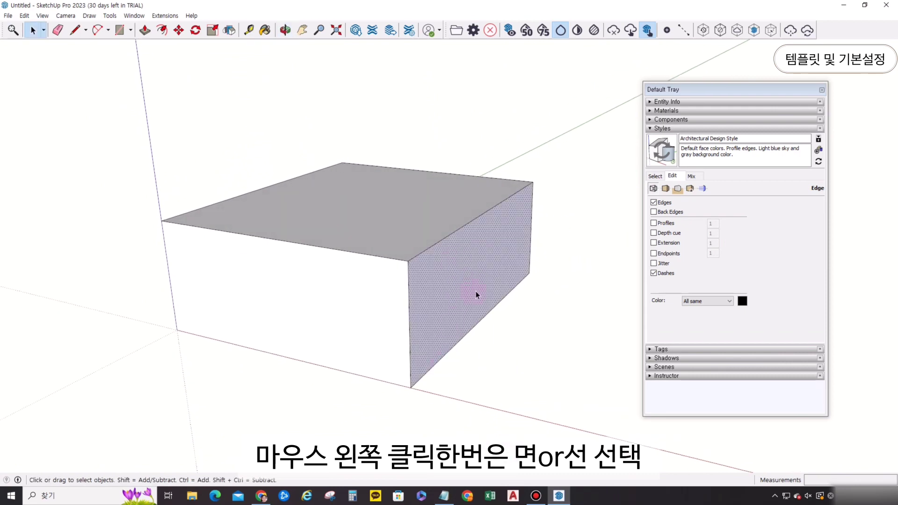
pyautogui.click(463, 94)
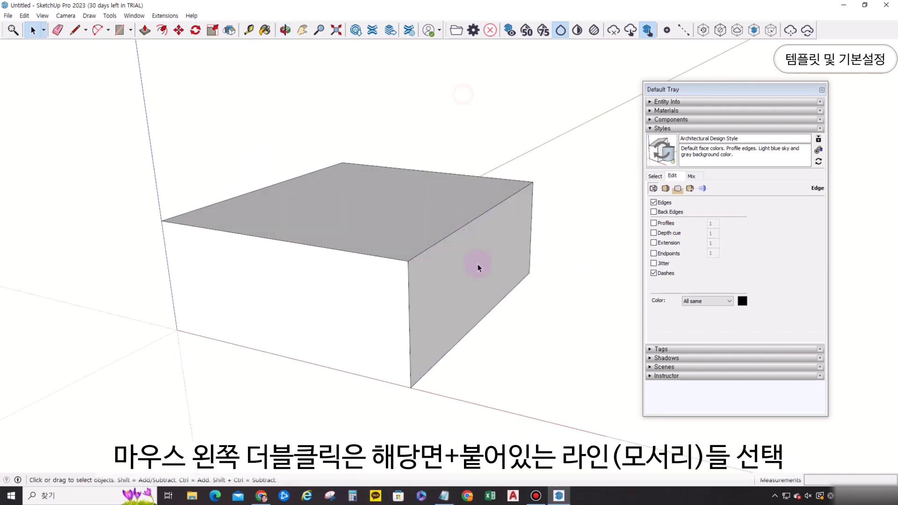
# Select the box's side face with its bounding edges, clear it, and select all the connected geometry.
pyautogui.doubleClick(478, 266)
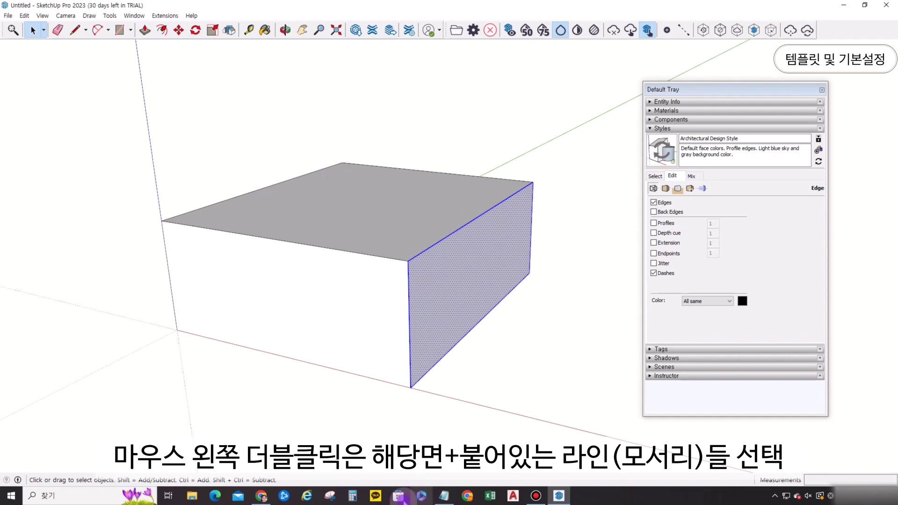
pyautogui.click(436, 119)
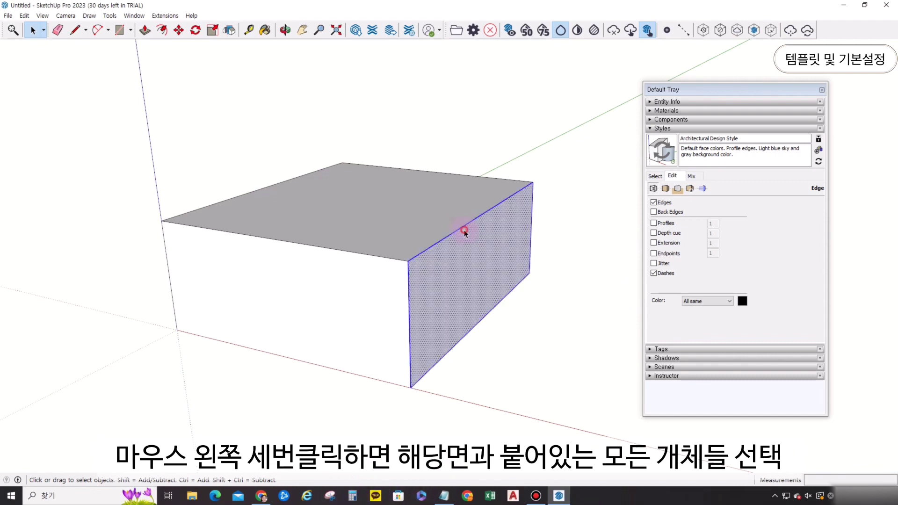
pyautogui.tripleClick(465, 231)
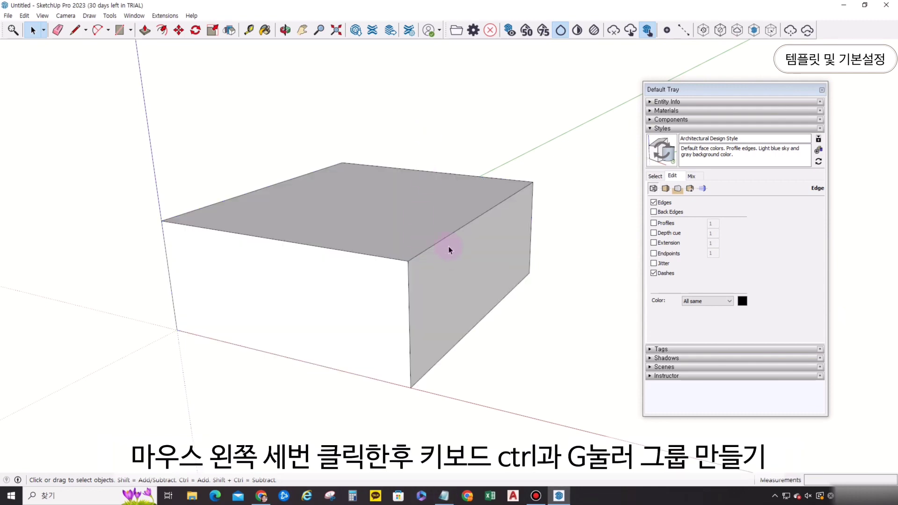
# Select all of the box's connected faces and edges and make them a group.
pyautogui.tripleClick(486, 268)
pyautogui.hotkey('ctrl', 'g')
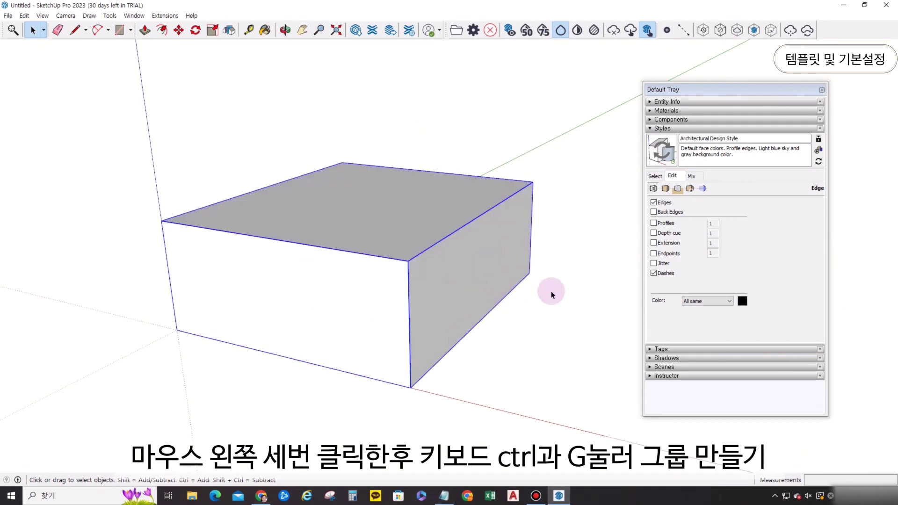
pyautogui.moveTo(552, 292); pyautogui.dragTo(541, 305, button='middle')
pyautogui.click(541, 305)
# Explode the box group and check that a side face can be selected individually.
pyautogui.click(431, 263)
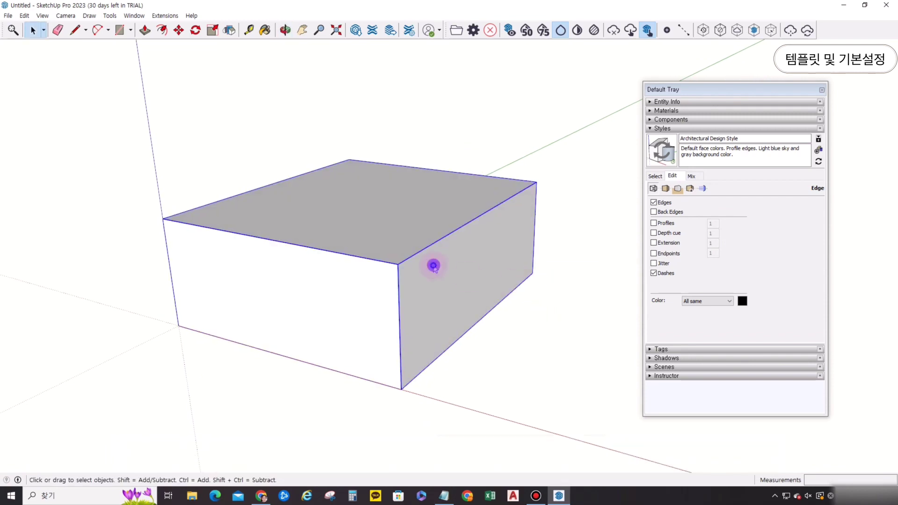
pyautogui.rightClick(432, 264)
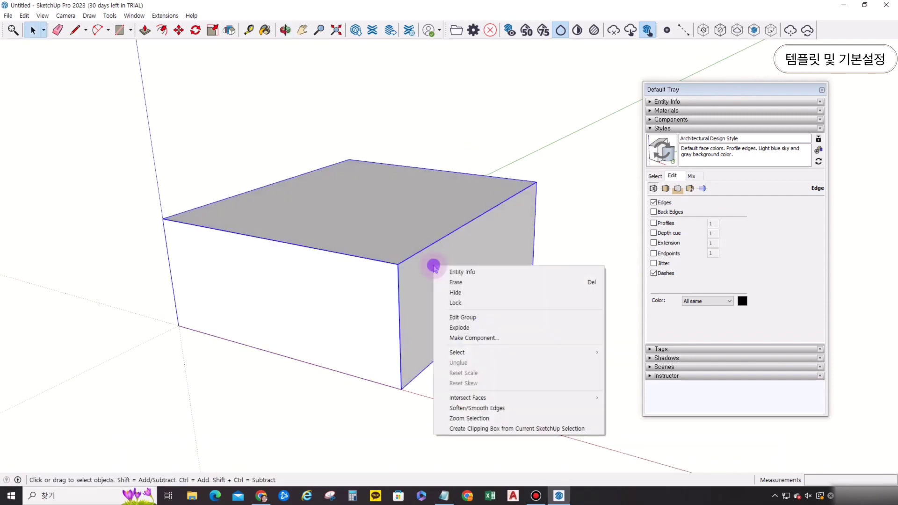
pyautogui.click(482, 327)
pyautogui.click(518, 304)
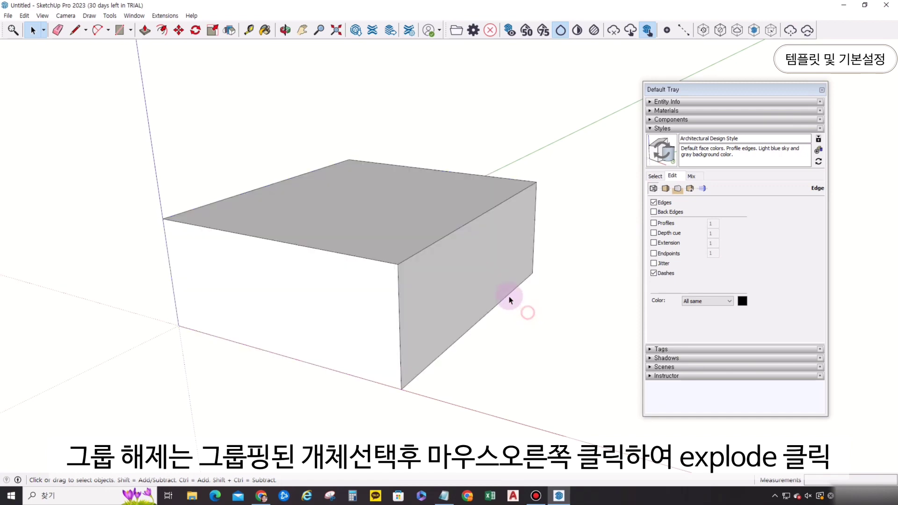
pyautogui.click(490, 280)
pyautogui.click(515, 320)
pyautogui.moveTo(515, 321); pyautogui.dragTo(446, 297, button='middle')
pyautogui.tripleClick(450, 271)
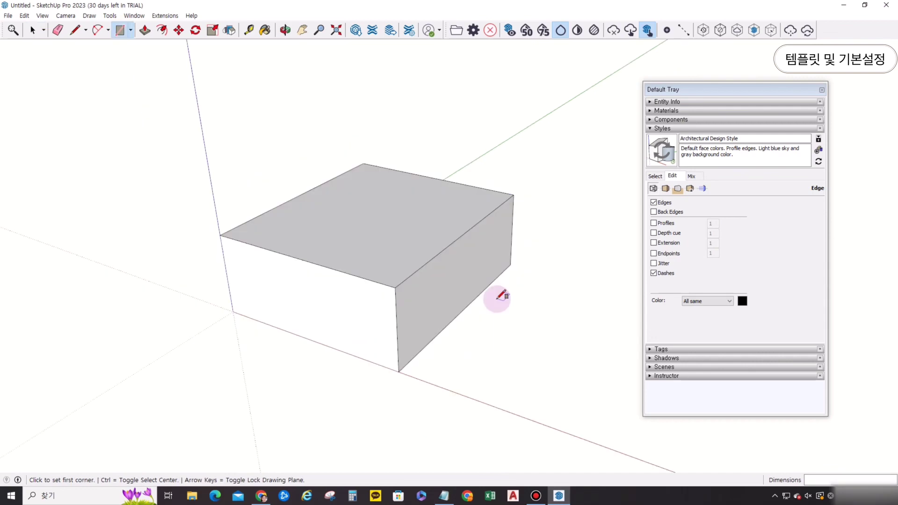
pyautogui.press('space')
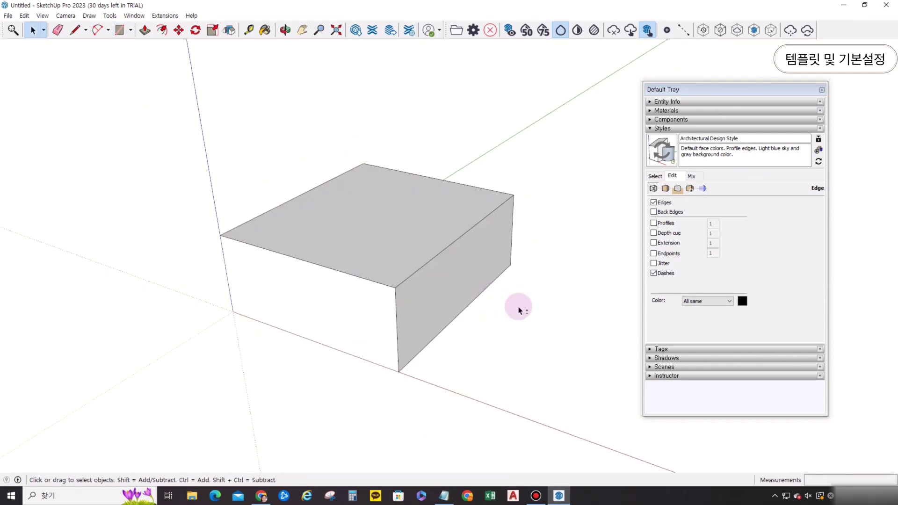
pyautogui.keyDown('shift'); pyautogui.moveTo(520, 308); pyautogui.dragTo(495, 322, button='middle'); pyautogui.keyUp('shift')
pyautogui.press('space')
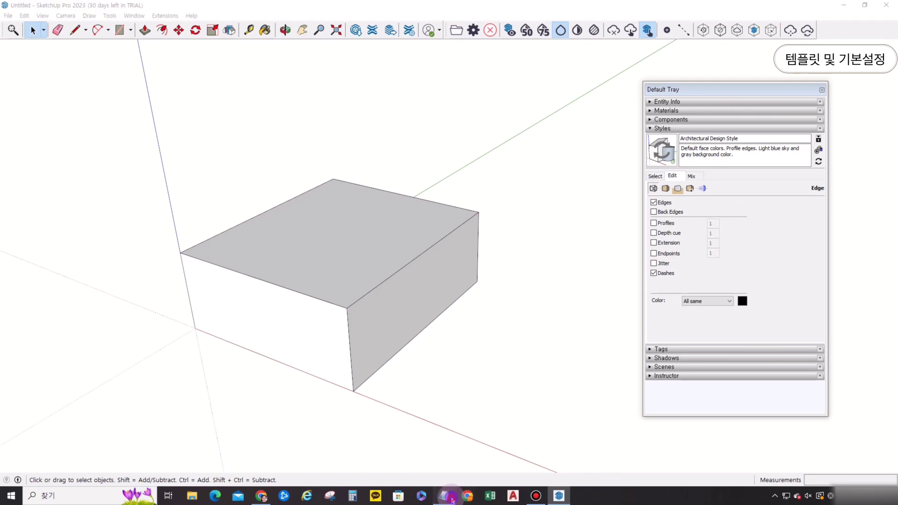
# Lower the box's top face slightly with Push/Pull.
pyautogui.moveTo(413, 272); pyautogui.dragTo(383, 232, button='middle')
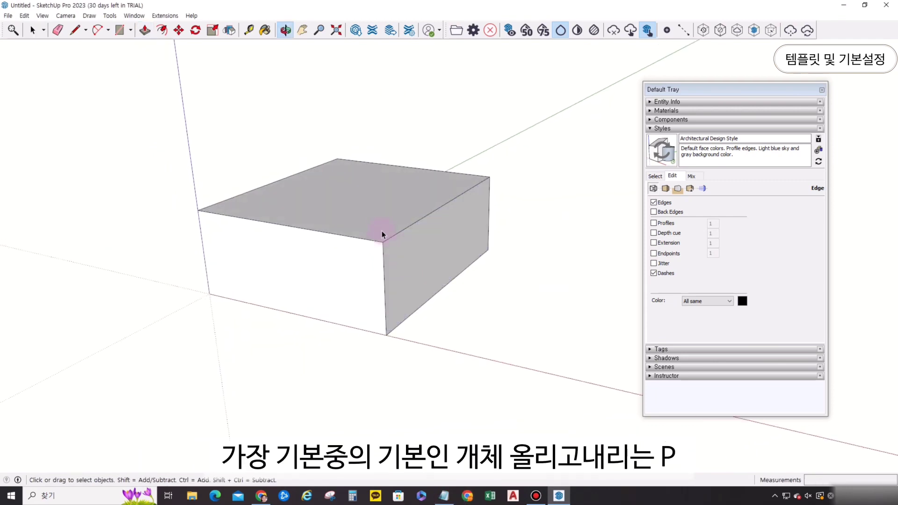
pyautogui.scroll(2, 376, 226)
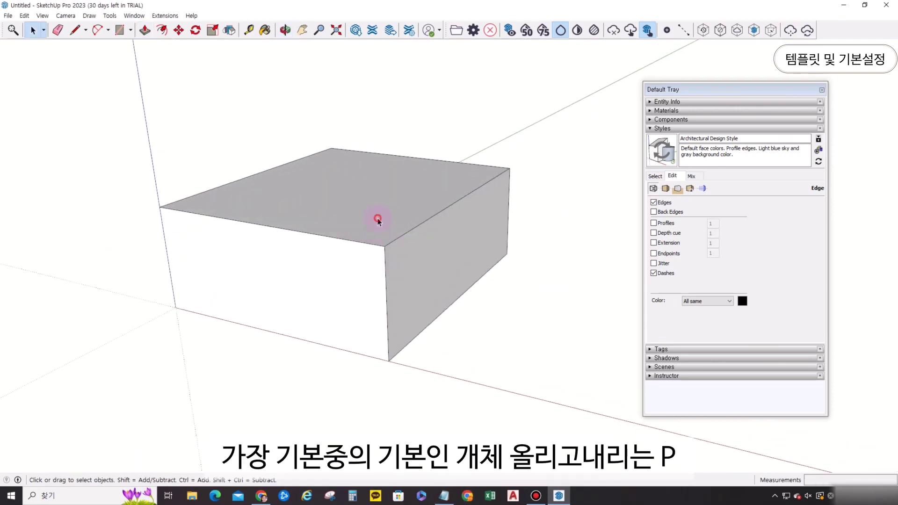
pyautogui.click(378, 218)
pyautogui.press('p')
pyautogui.click(380, 220)
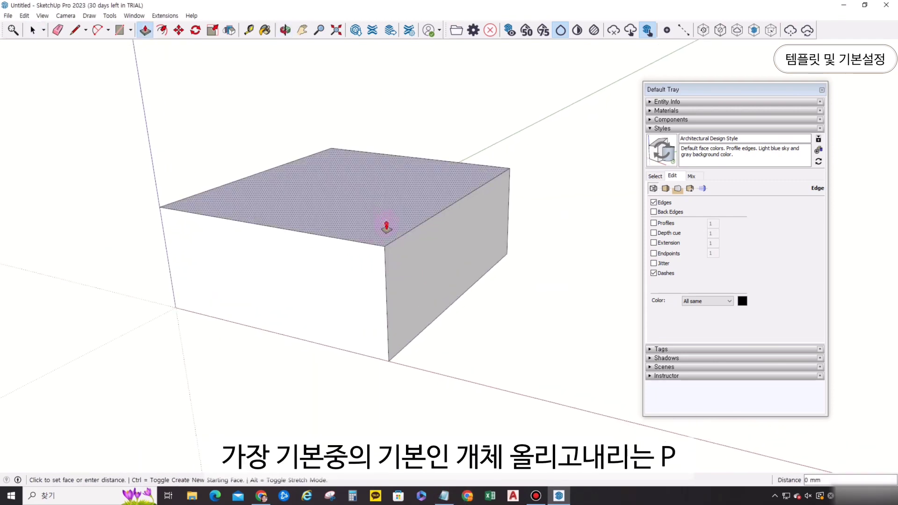
pyautogui.click(391, 241)
pyautogui.press('space')
# Delete the whole test box, including all its connected faces and edges.
pyautogui.moveTo(518, 257); pyautogui.dragTo(373, 258, button='middle')
pyautogui.moveTo(518, 303)
pyautogui.mouseDown(button='middle')
pyautogui.moveTo(571, 244)
pyautogui.moveTo(542, 254)
pyautogui.moveTo(464, 248)
pyautogui.mouseUp(button='middle')
pyautogui.tripleClick(426, 216)
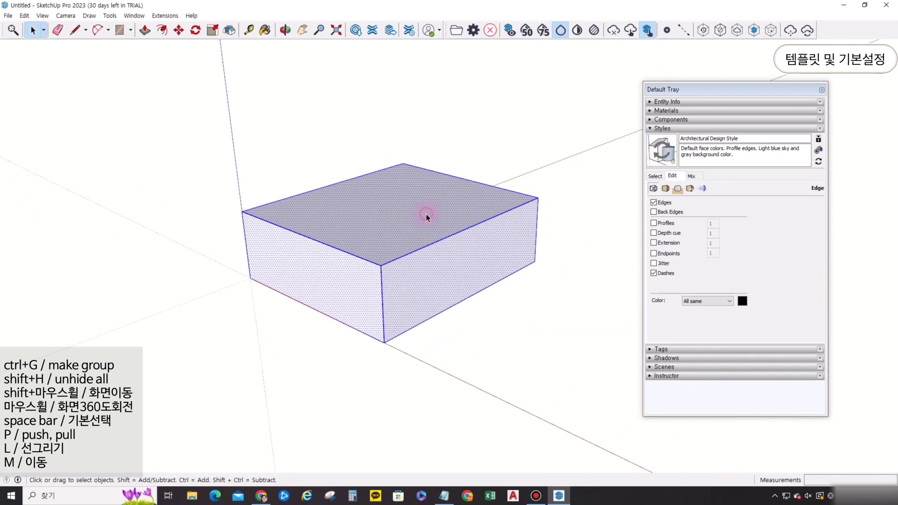
pyautogui.press('Delete')
# Save the current setup as a template named "23 NEW" and set it as the default template.
pyautogui.click(7, 15)
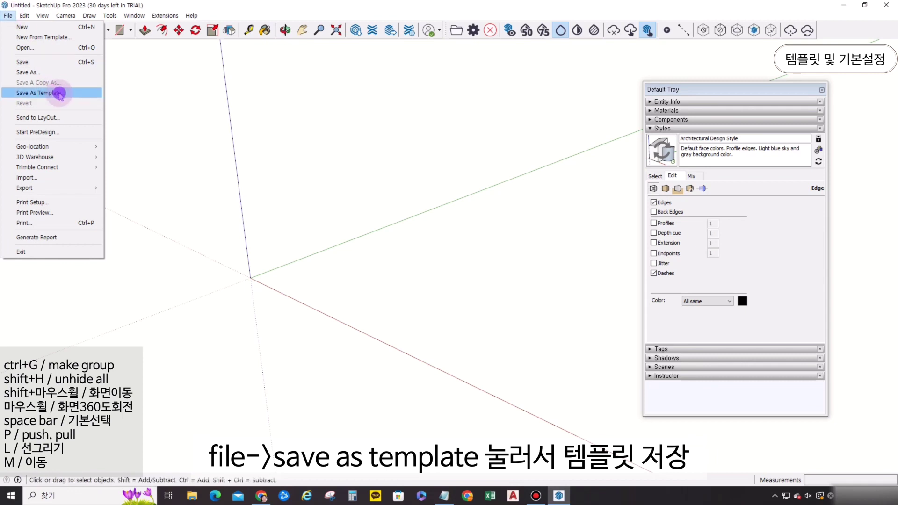
pyautogui.click(87, 95)
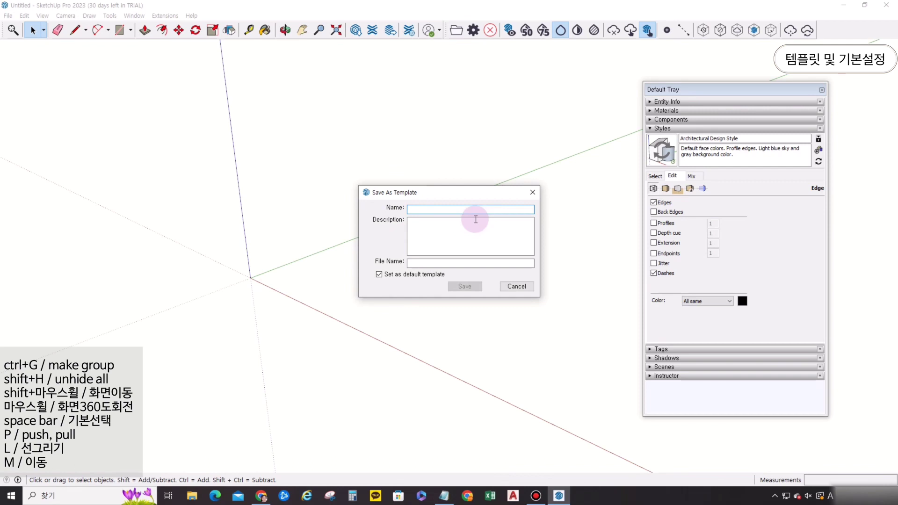
pyautogui.write('23 NEW')
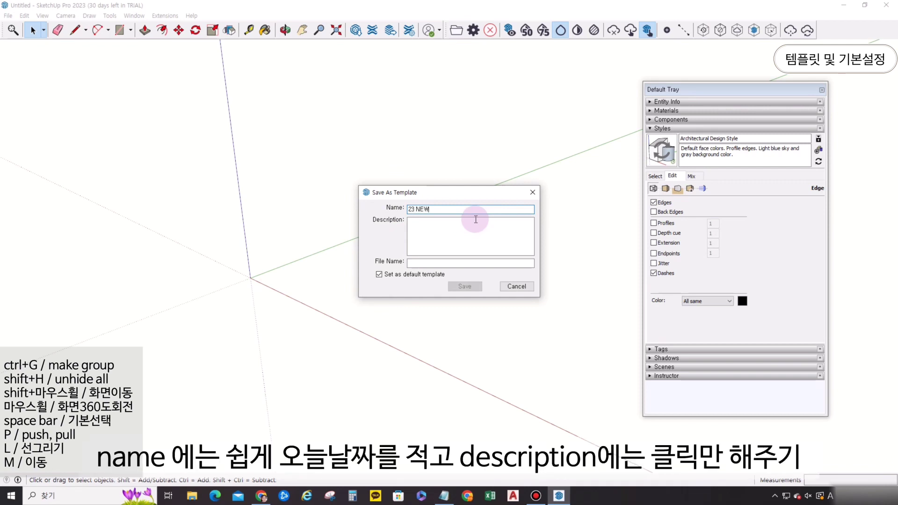
pyautogui.click(476, 220)
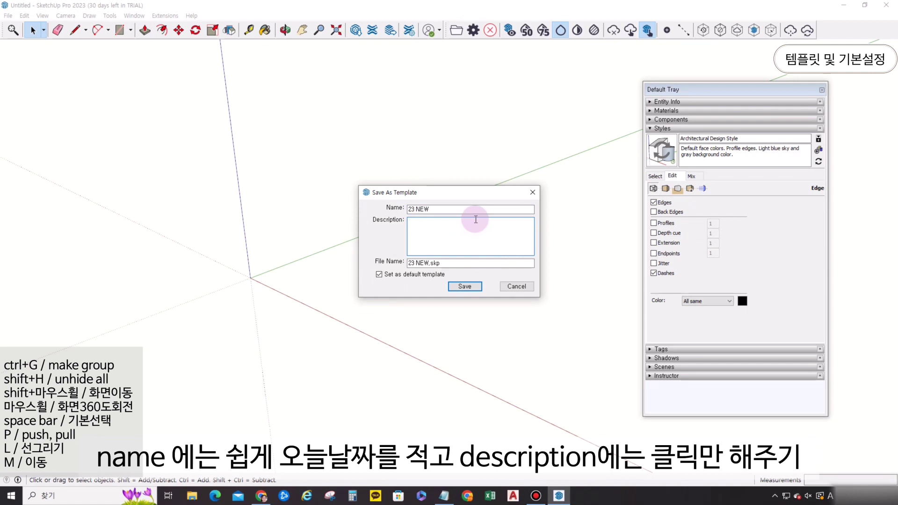
pyautogui.click(474, 289)
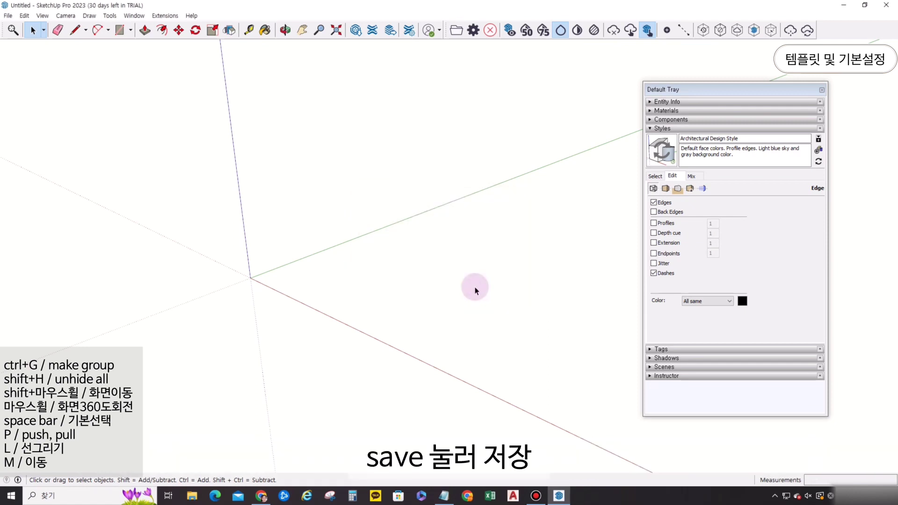
# Restart SketchUp, start a new model from the 23 NEW template and check its empty workspace with the Styles section collapsed.
pyautogui.click(890, 9)
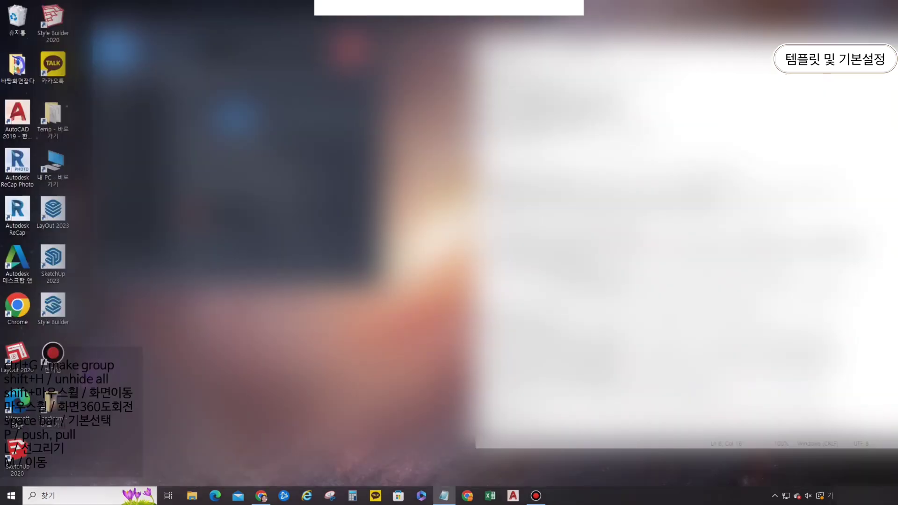
pyautogui.doubleClick(61, 278)
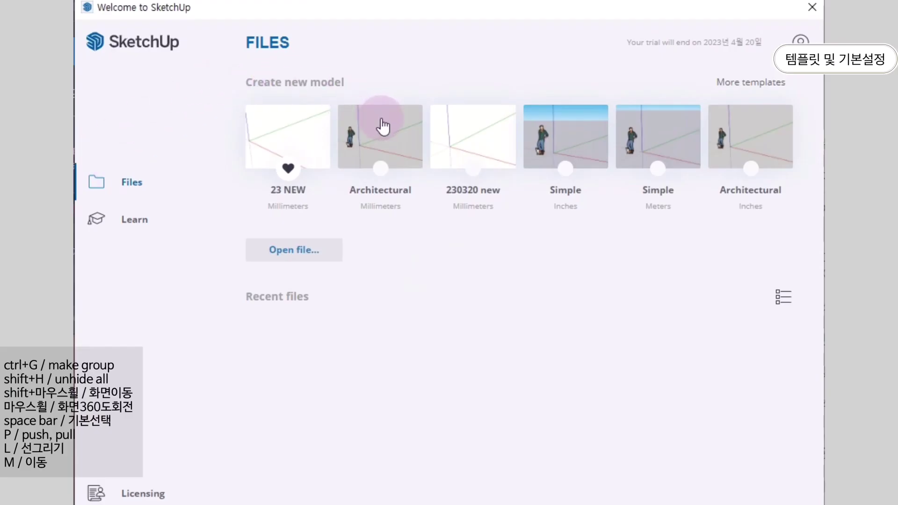
pyautogui.click(267, 129)
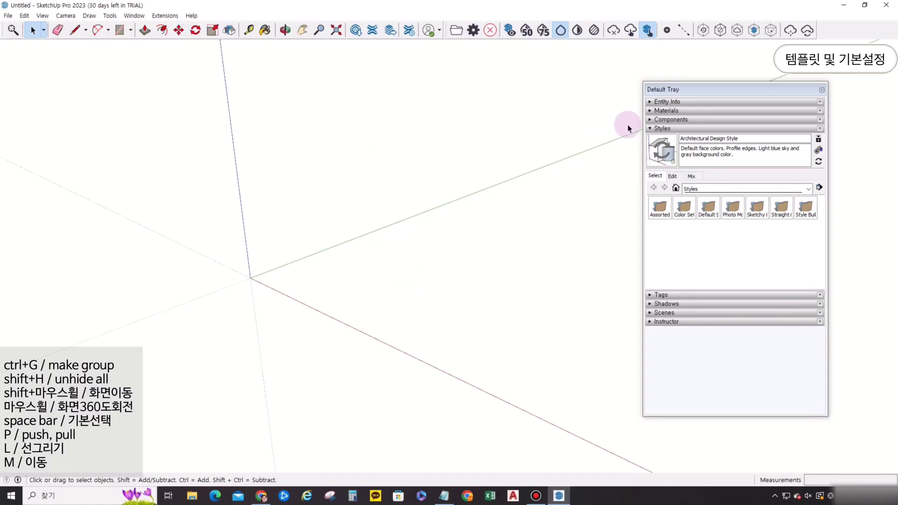
pyautogui.click(671, 129)
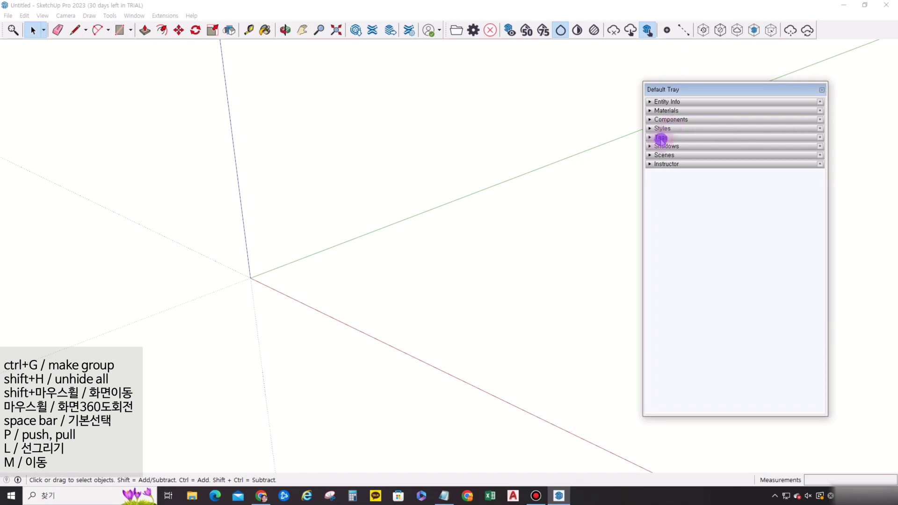
pyautogui.moveTo(371, 224); pyautogui.dragTo(490, 236, button='middle')
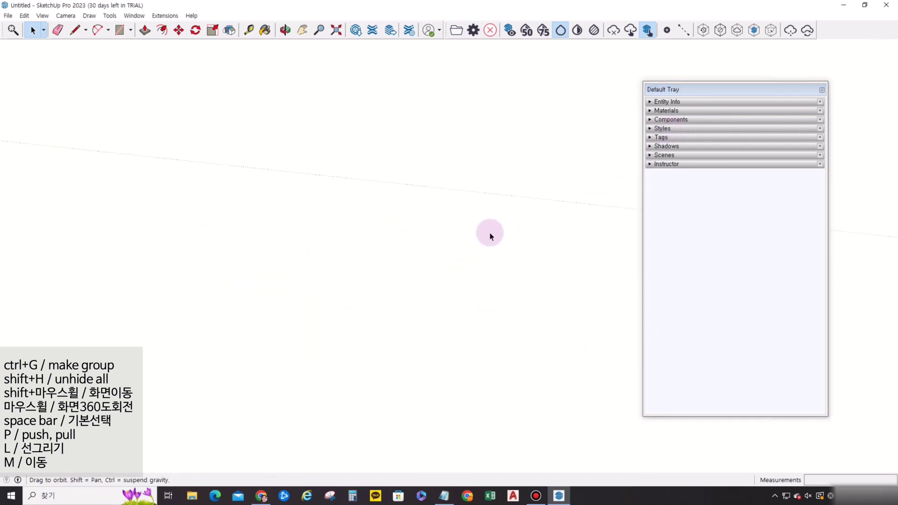
pyautogui.moveTo(543, 212); pyautogui.dragTo(472, 299, button='middle')
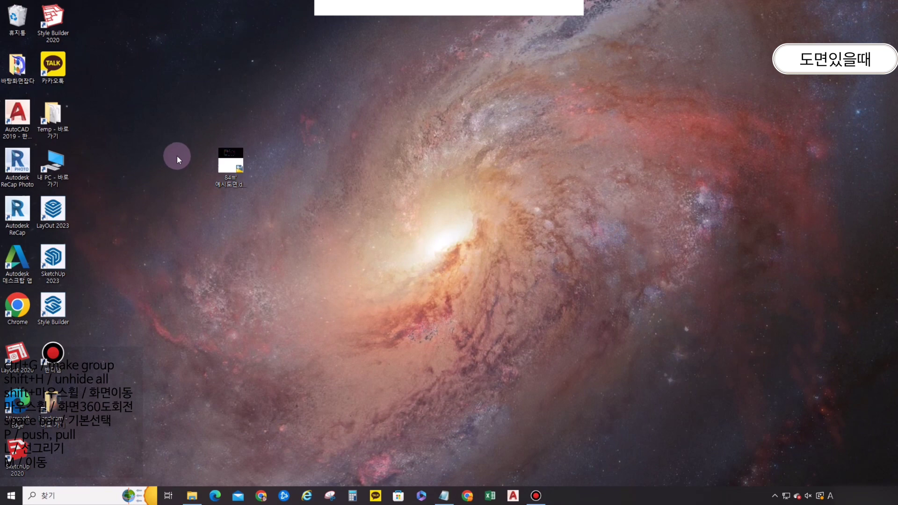
# Open the desktop drawing 84㎡ 예시도면.dwg in AutoCAD and run the PURGE command to check for unused items.
pyautogui.click(224, 160)
pyautogui.rightClick(242, 180)
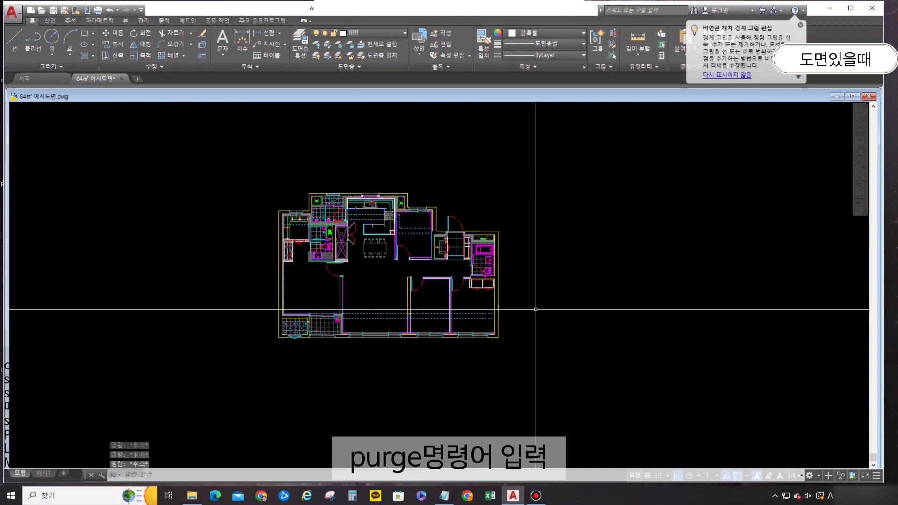
pyautogui.write('purge')
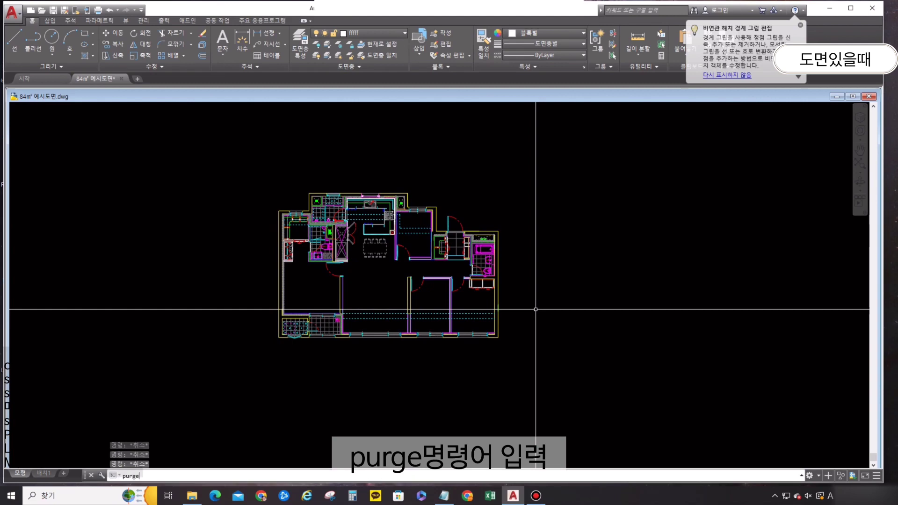
pyautogui.press('Return')
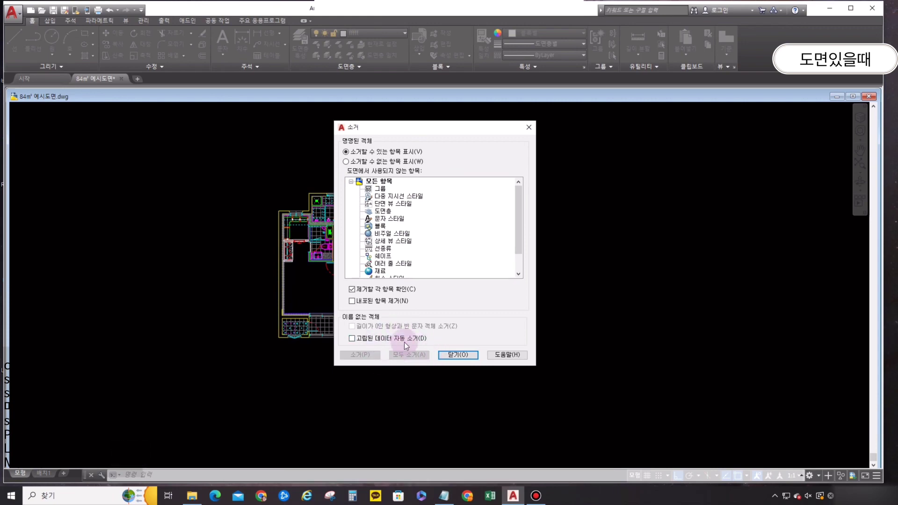
pyautogui.click(459, 357)
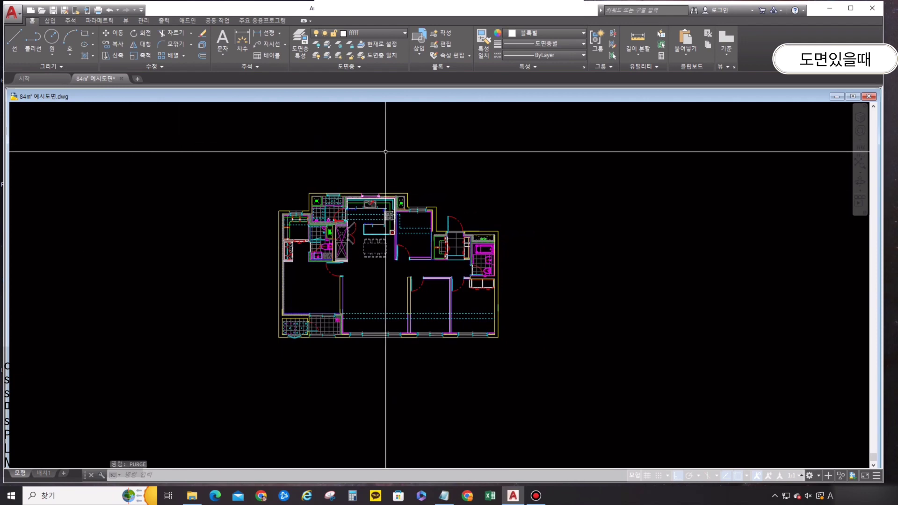
# Zoom to the full extent of the AutoCAD drawing with the ZOOM command's All option.
pyautogui.write('z')
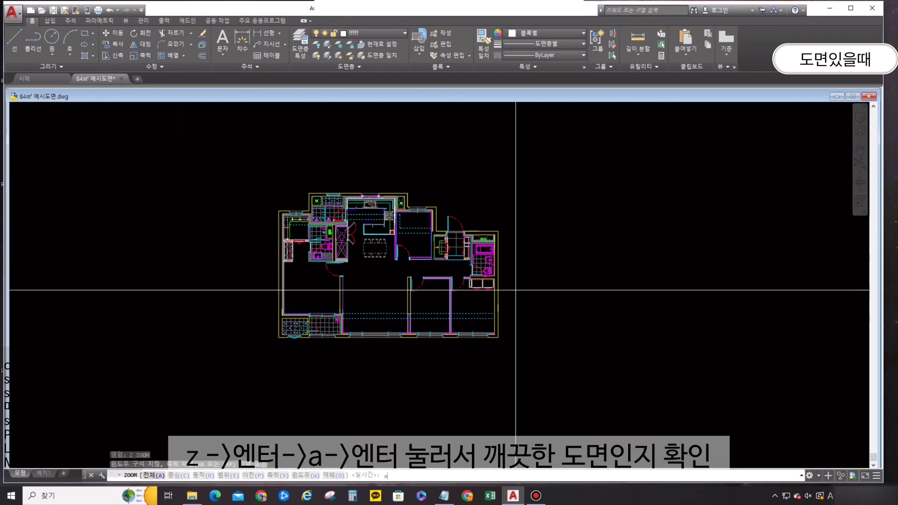
pyautogui.press('Return')
pyautogui.write('a')
pyautogui.press('Return')
pyautogui.scroll(-5, 525, 295)
# Window-select the whole drawing area to check for stray objects, clear the selection and return to the floor plan.
pyautogui.click(553, 411)
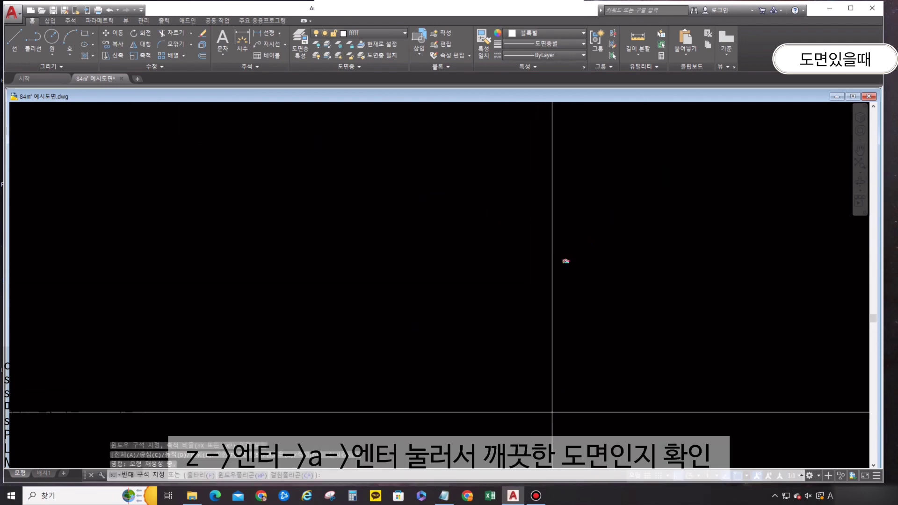
pyautogui.click(157, 132)
pyautogui.click(857, 443)
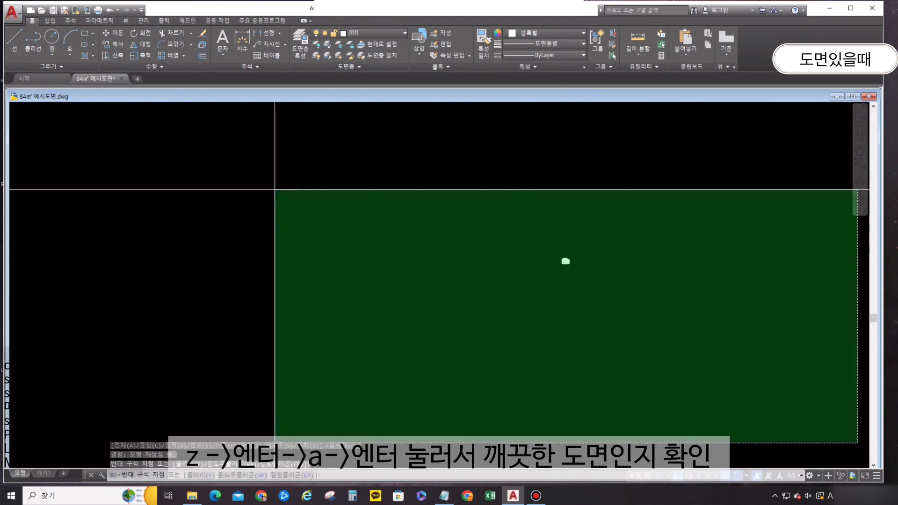
pyautogui.click(48, 127)
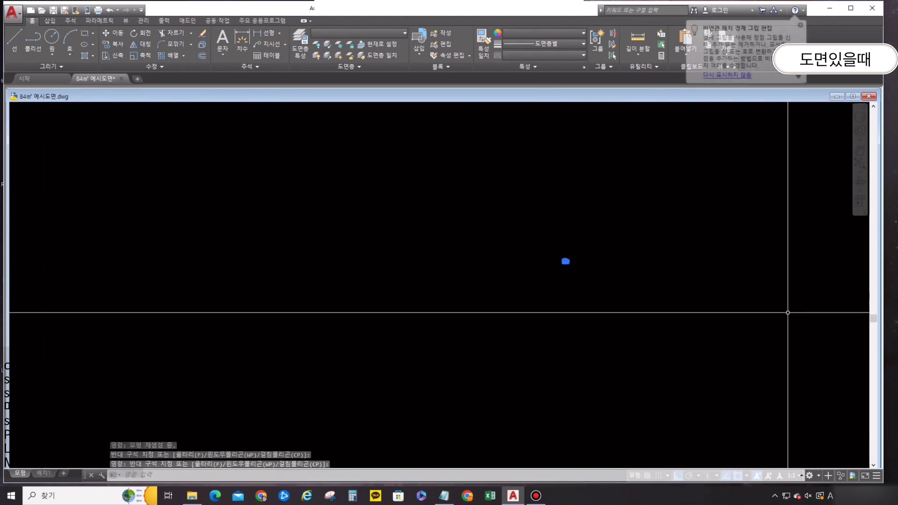
pyautogui.press('Escape')
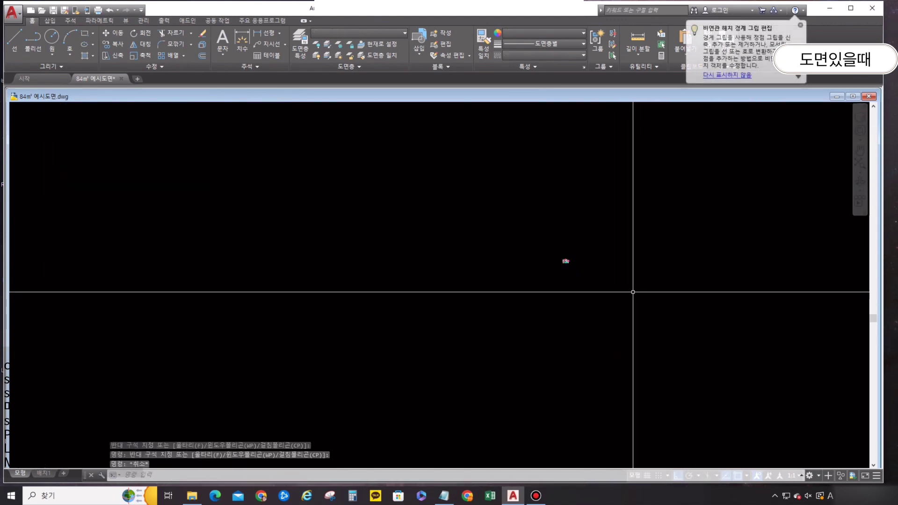
pyautogui.scroll(3, 600, 267)
pyautogui.scroll(4, 481, 192)
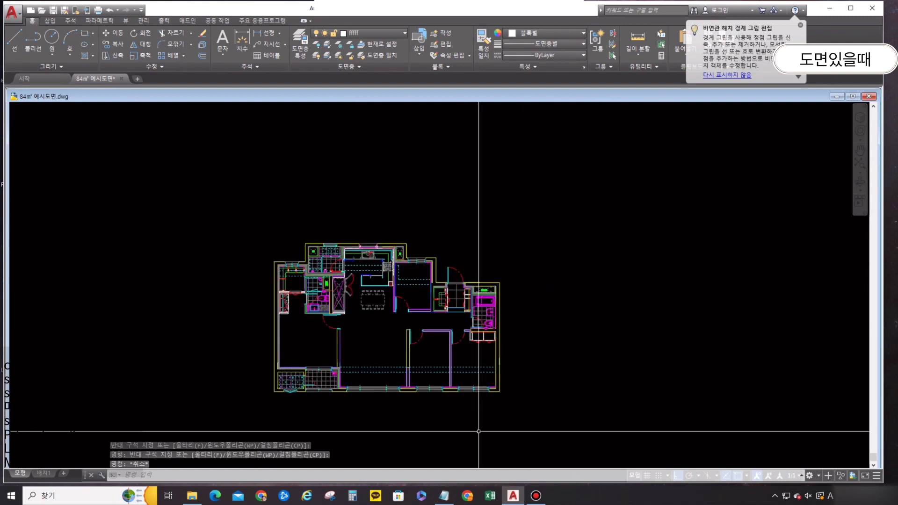
pyautogui.moveTo(449, 325); pyautogui.dragTo(453, 284, button='middle')
pyautogui.click(237, 475)
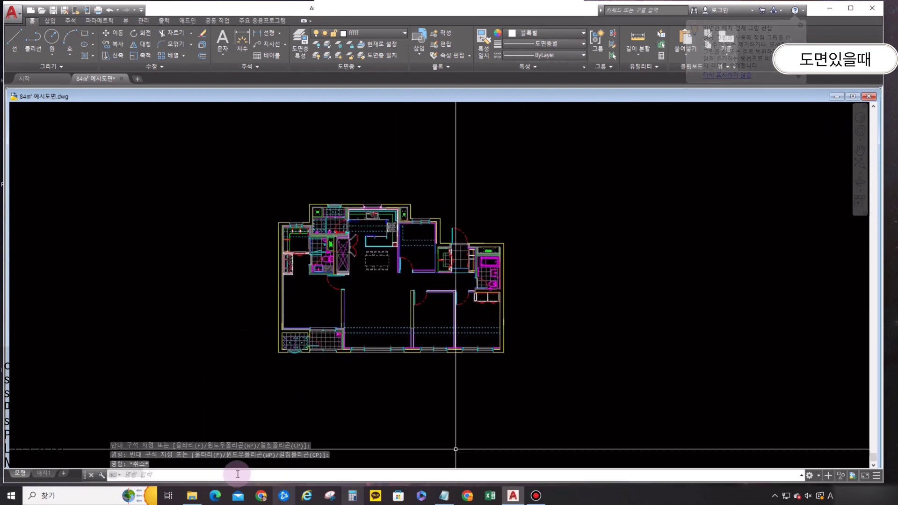
# Switch from AutoCAD to SketchUp and start a new model from the 23 NEW template.
pyautogui.click(831, 8)
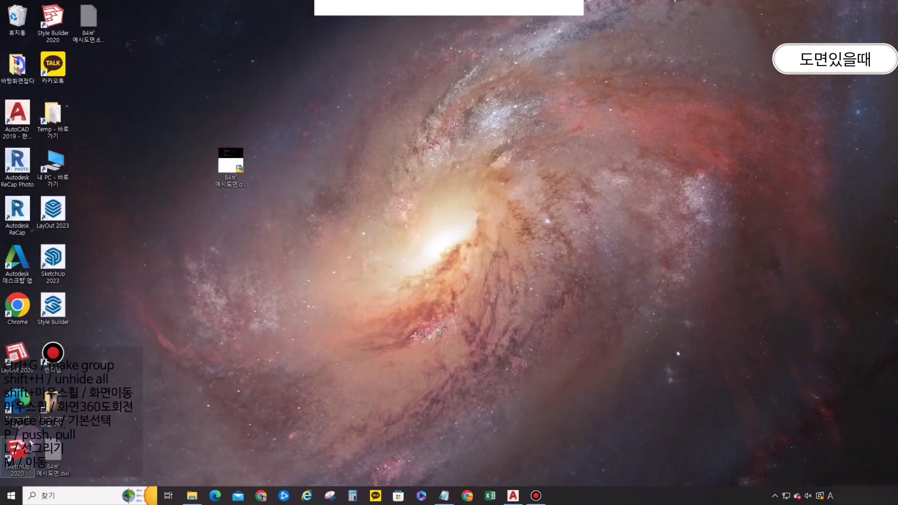
pyautogui.doubleClick(53, 271)
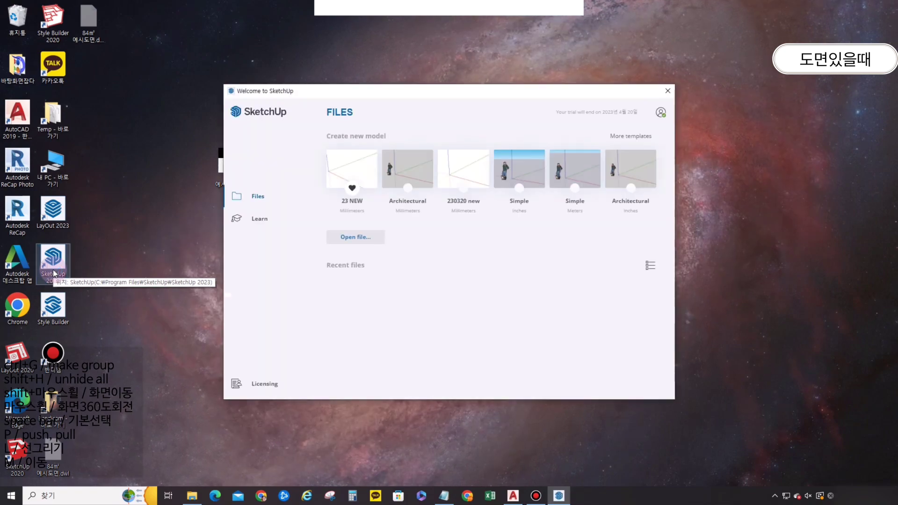
pyautogui.click(352, 161)
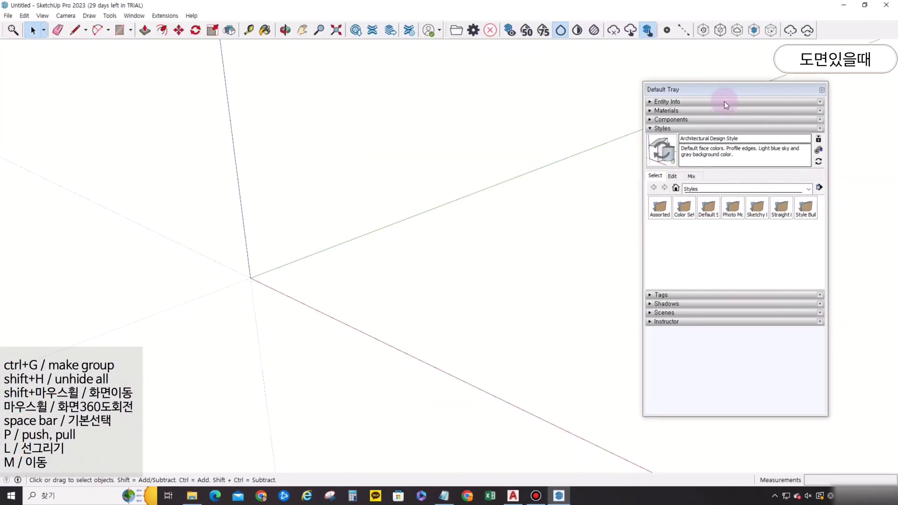
# Choose 84㎡ 예시도면.dwg from the desktop as the file to import.
pyautogui.click(9, 16)
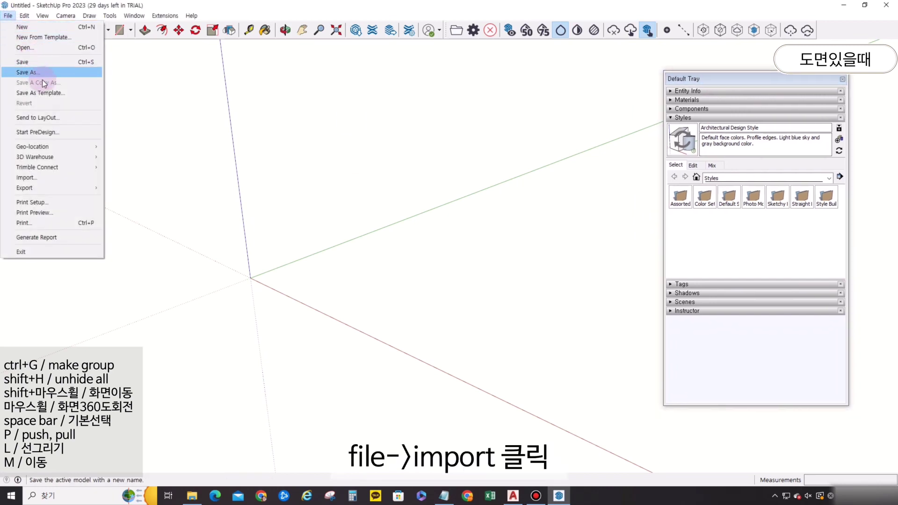
pyautogui.click(69, 179)
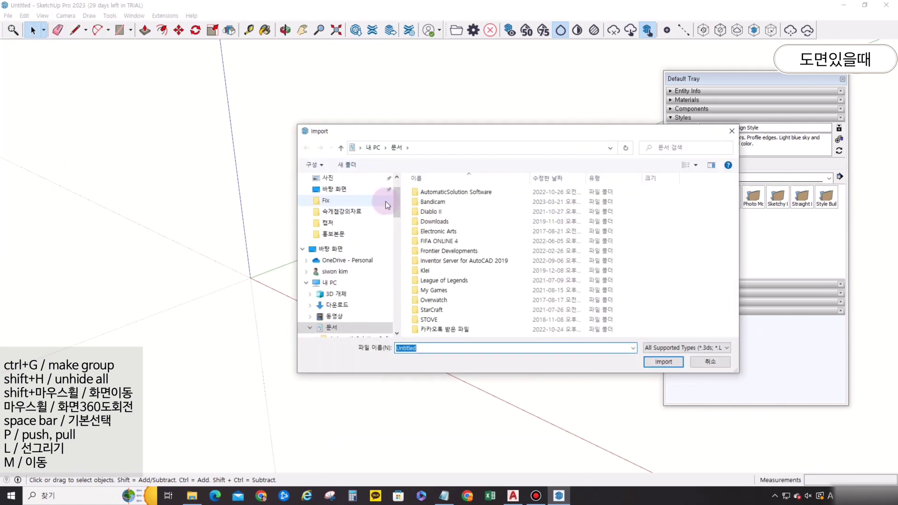
pyautogui.moveTo(399, 209); pyautogui.dragTo(400, 199)
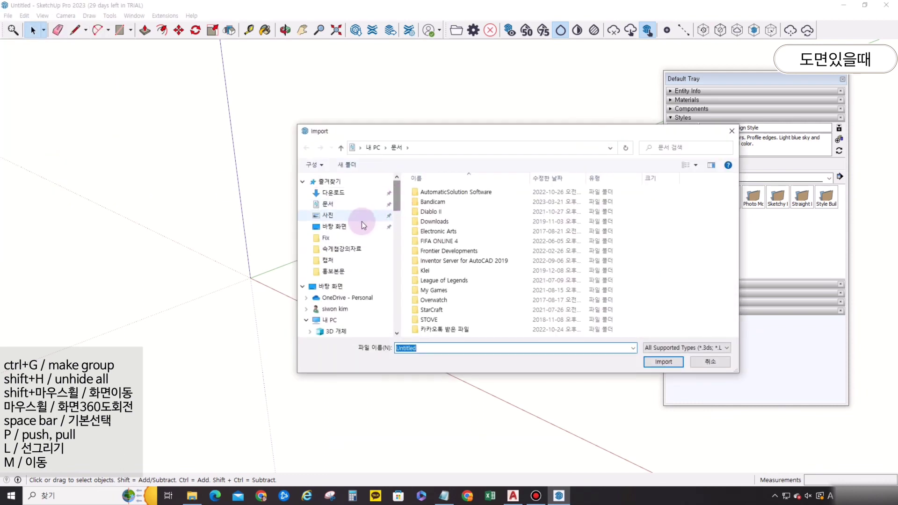
pyautogui.click(363, 225)
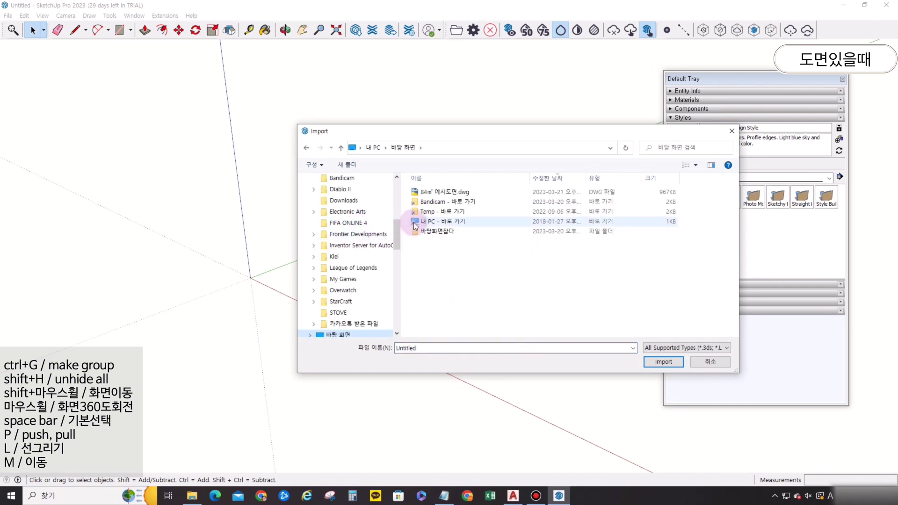
pyautogui.click(453, 192)
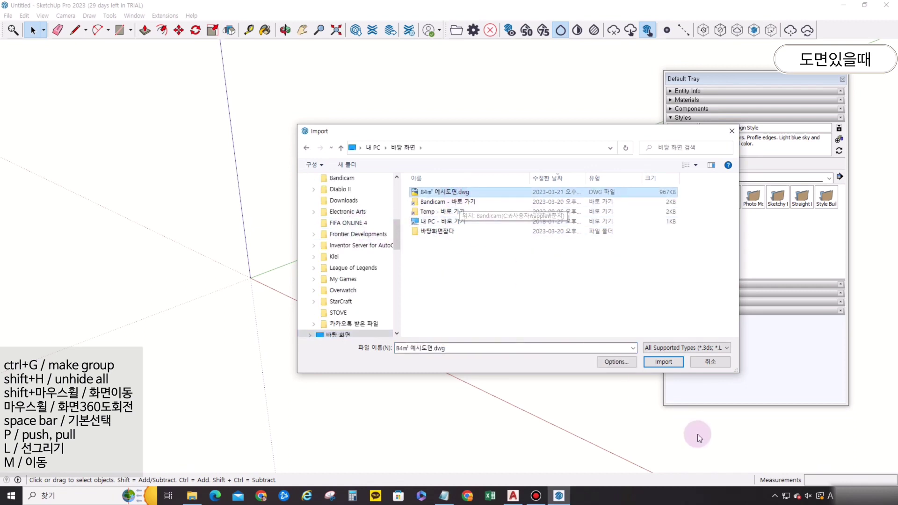
# Set the DWG import scale units to Model Units, import the floor plan and dismiss the import results.
pyautogui.click(616, 362)
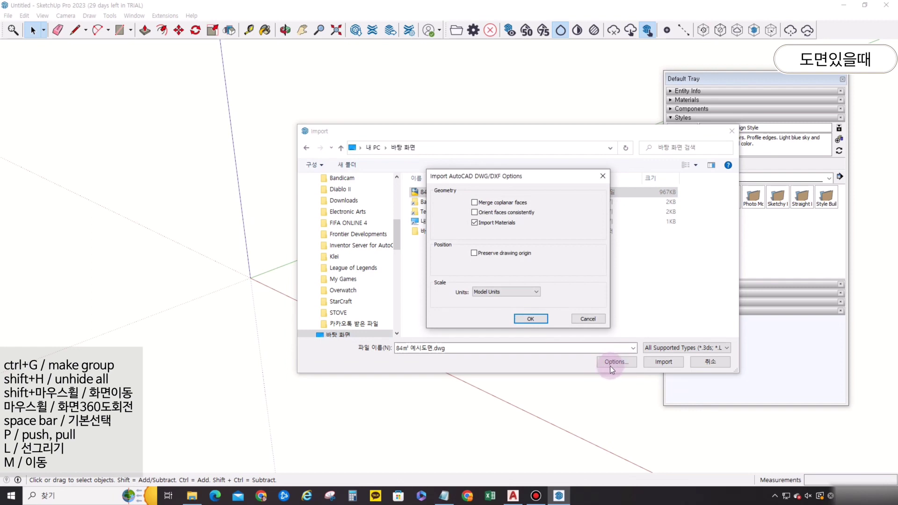
pyautogui.click(513, 291)
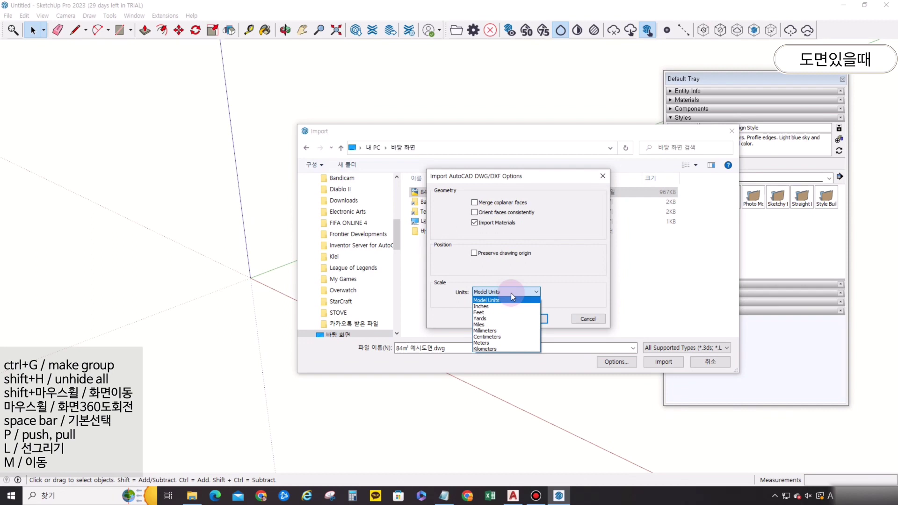
pyautogui.click(486, 300)
pyautogui.click(543, 318)
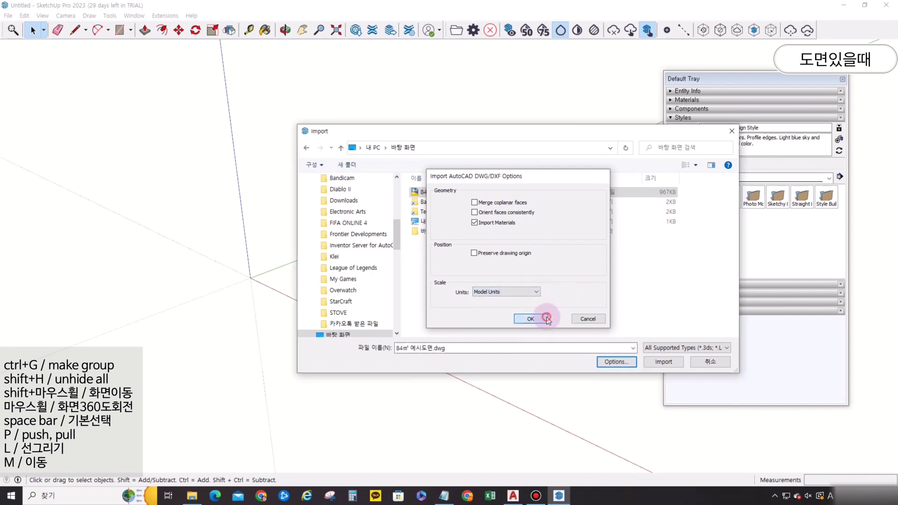
pyautogui.click(660, 364)
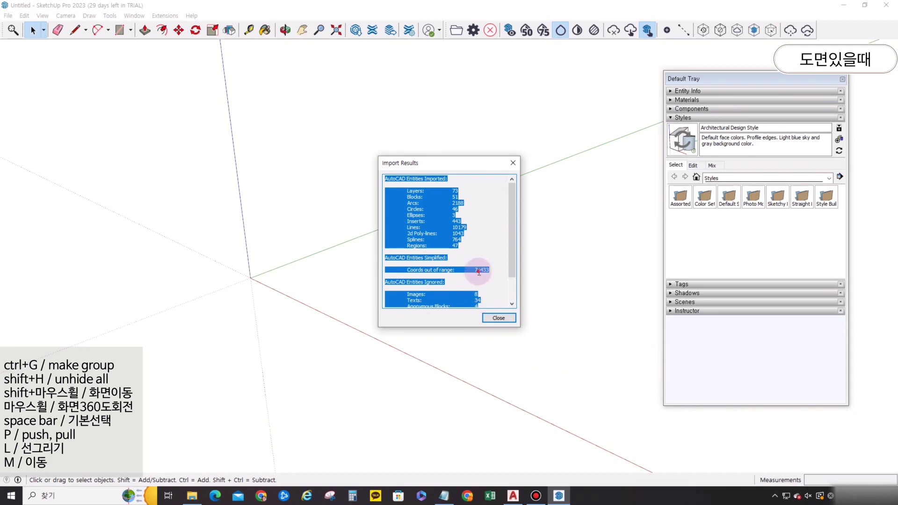
pyautogui.click(482, 269)
pyautogui.click(500, 317)
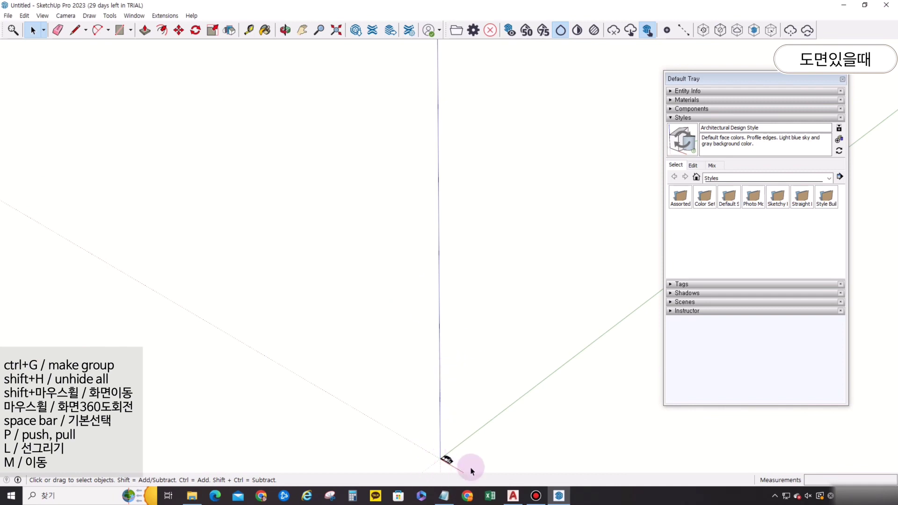
# Select the imported floor plan group and inspect the full height of its bounding box for stray geometry.
pyautogui.keyDown('shift'); pyautogui.moveTo(478, 365); pyautogui.dragTo(478, 292, button='middle'); pyautogui.keyUp('shift')
pyautogui.scroll(5, 460, 305)
pyautogui.scroll(5, 459, 302)
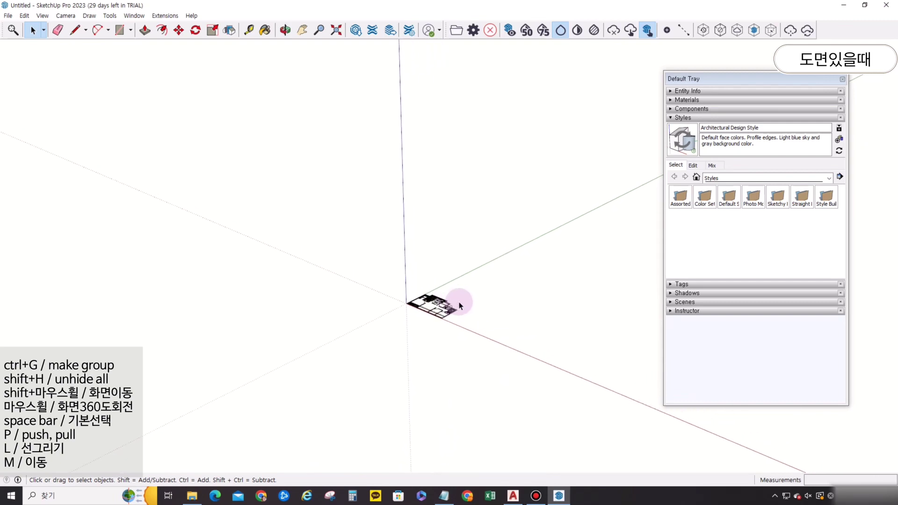
pyautogui.moveTo(341, 333); pyautogui.dragTo(525, 427, button='middle')
pyautogui.click(186, 147)
pyautogui.scroll(-5, 410, 195)
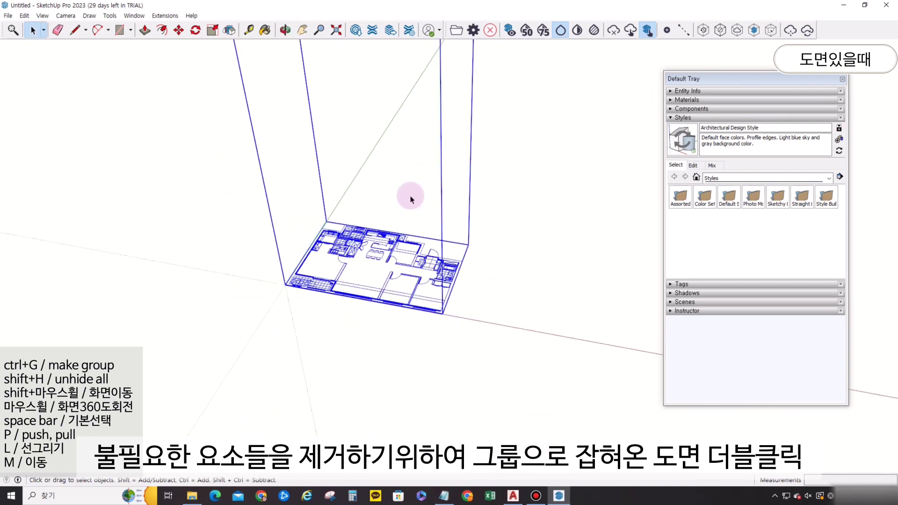
pyautogui.scroll(2, 414, 236)
pyautogui.click(459, 242)
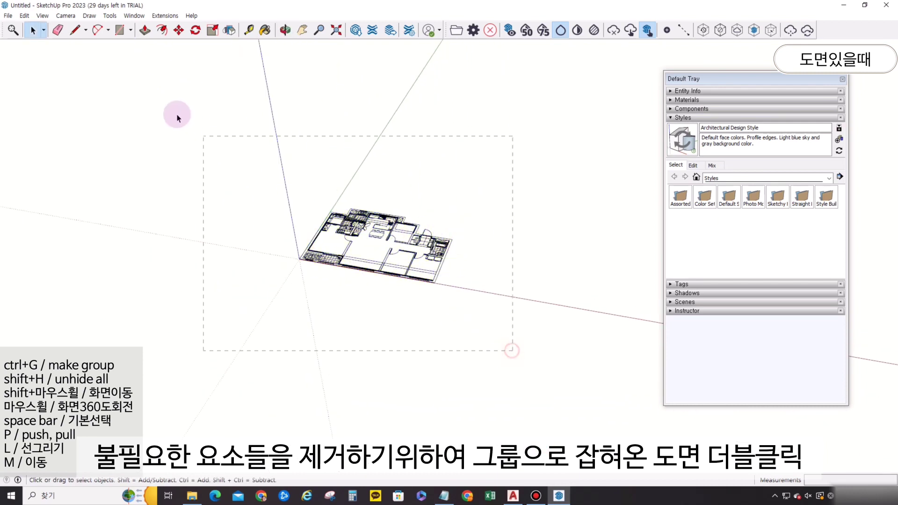
pyautogui.moveTo(178, 119); pyautogui.dragTo(177, 118)
pyautogui.scroll(-5, 390, 201)
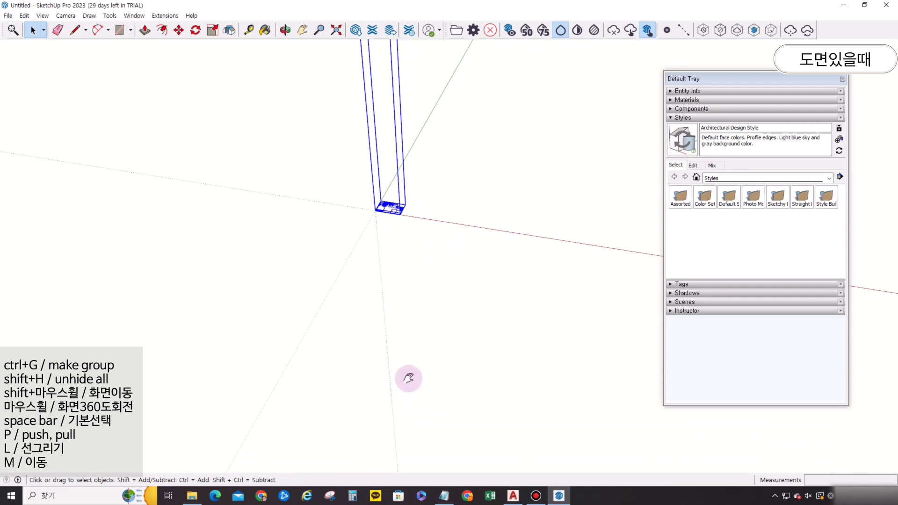
pyautogui.moveTo(395, 226); pyautogui.dragTo(396, 348, button='middle')
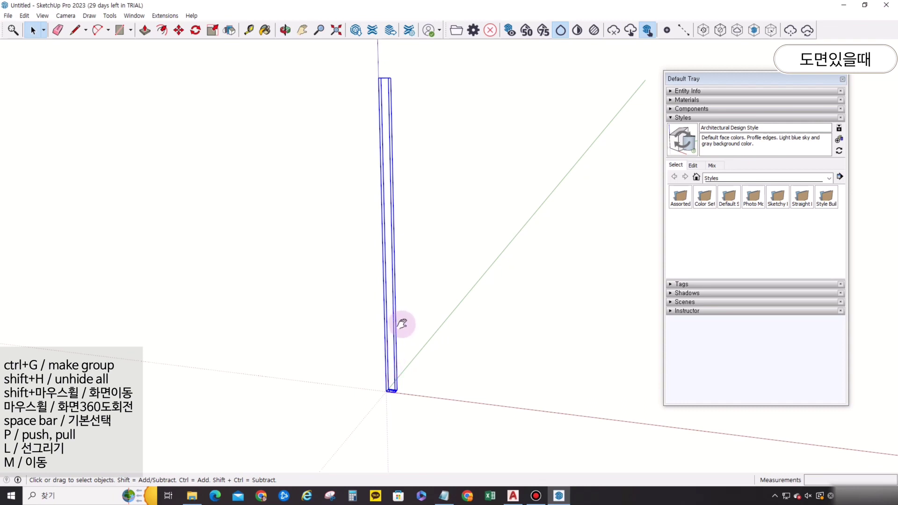
pyautogui.scroll(1, 401, 327)
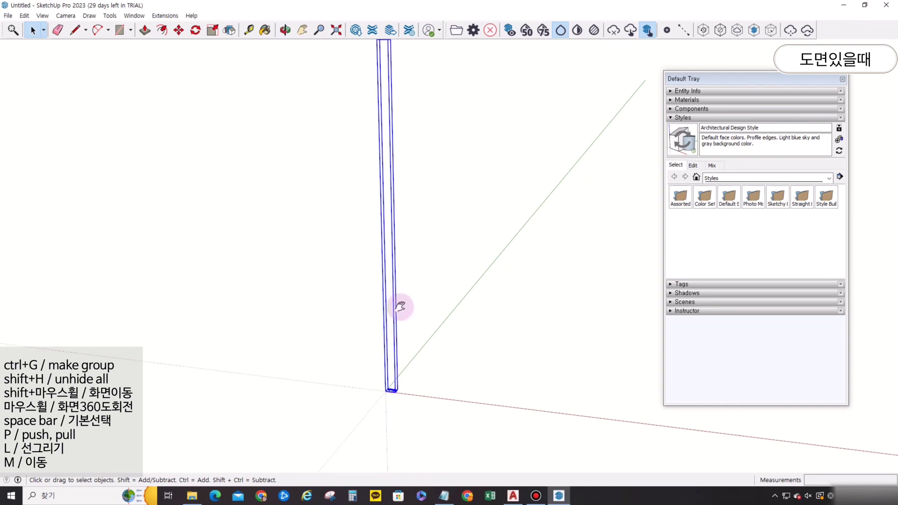
pyautogui.keyDown('shift'); pyautogui.moveTo(400, 307); pyautogui.dragTo(400, 337, button='middle'); pyautogui.keyUp('shift')
# Open the floor plan group, window-select the tall object extending above the plan, and open the nested kitchen group.
pyautogui.doubleClick(392, 423)
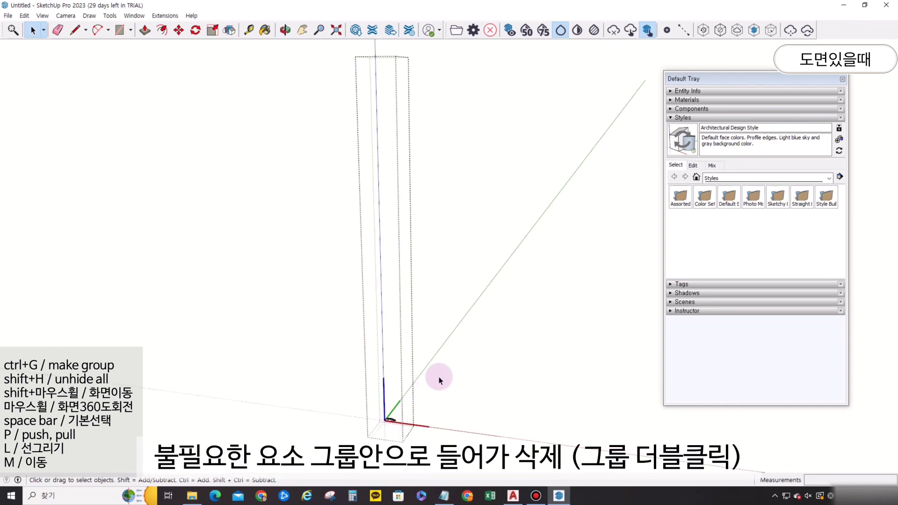
pyautogui.moveTo(516, 357); pyautogui.dragTo(231, 51)
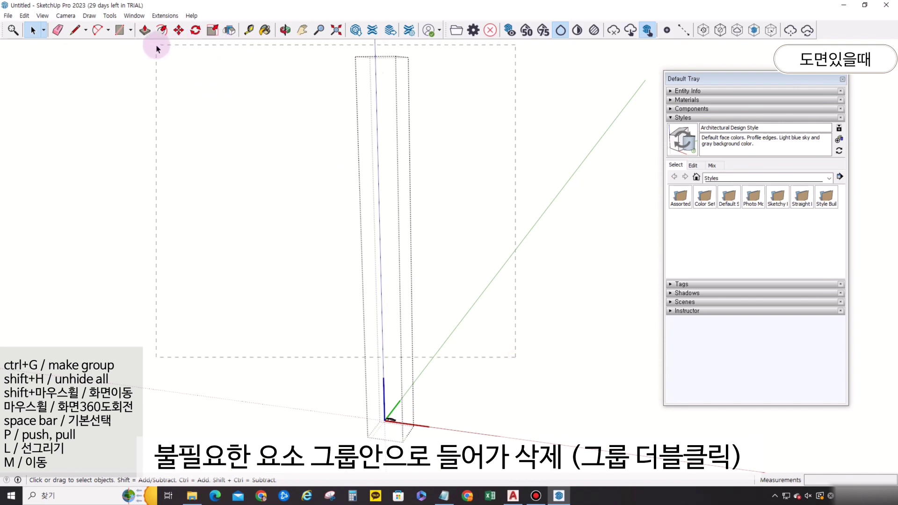
pyautogui.moveTo(158, 49); pyautogui.dragTo(158, 50)
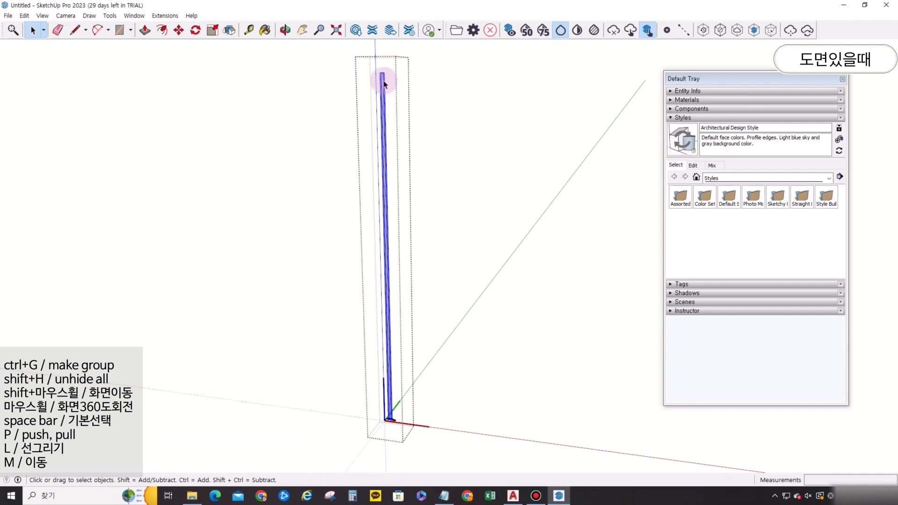
pyautogui.press('Delete')
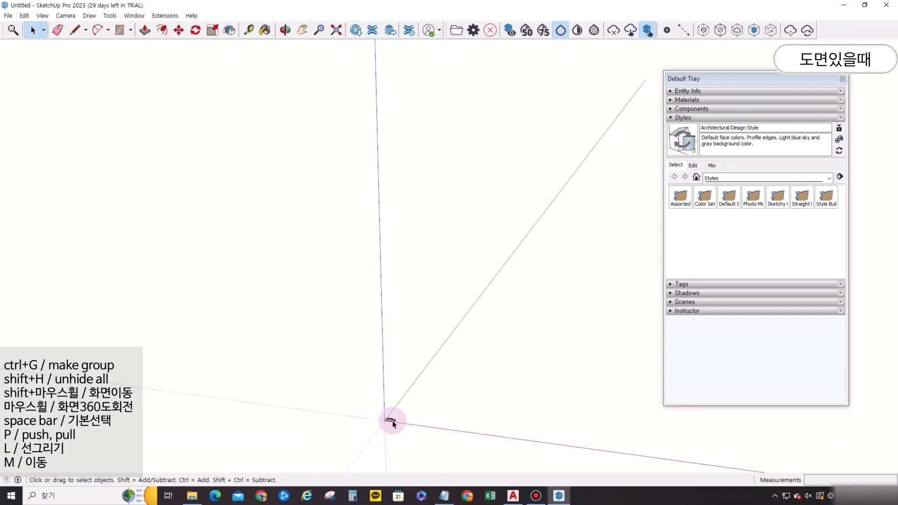
pyautogui.doubleClick(393, 421)
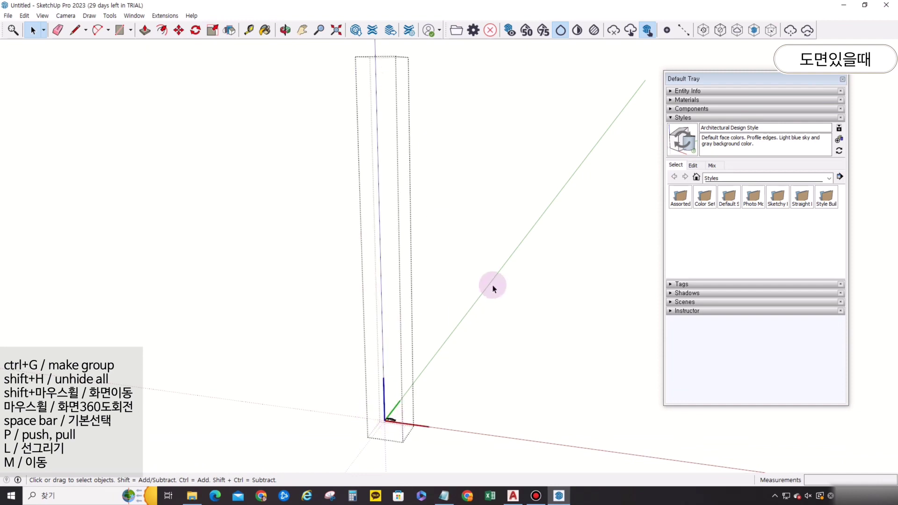
pyautogui.moveTo(492, 286); pyautogui.dragTo(265, 34)
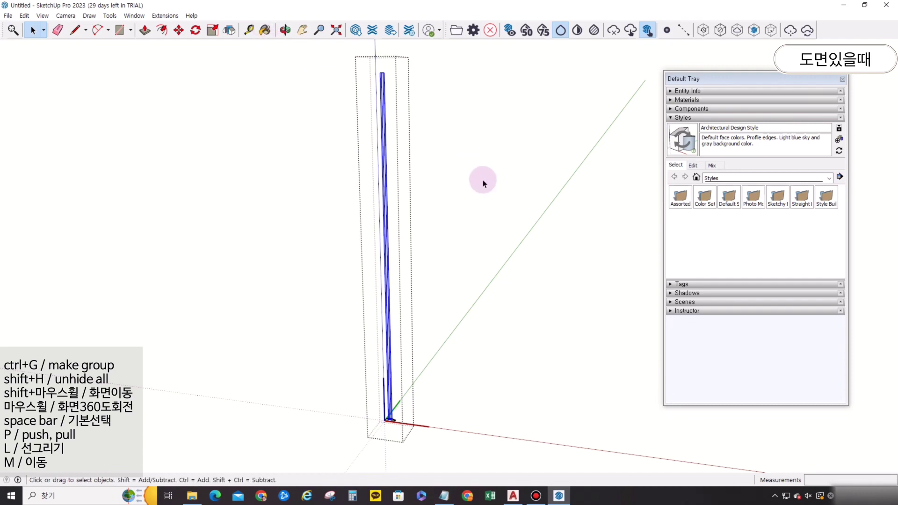
pyautogui.scroll(5, 393, 418)
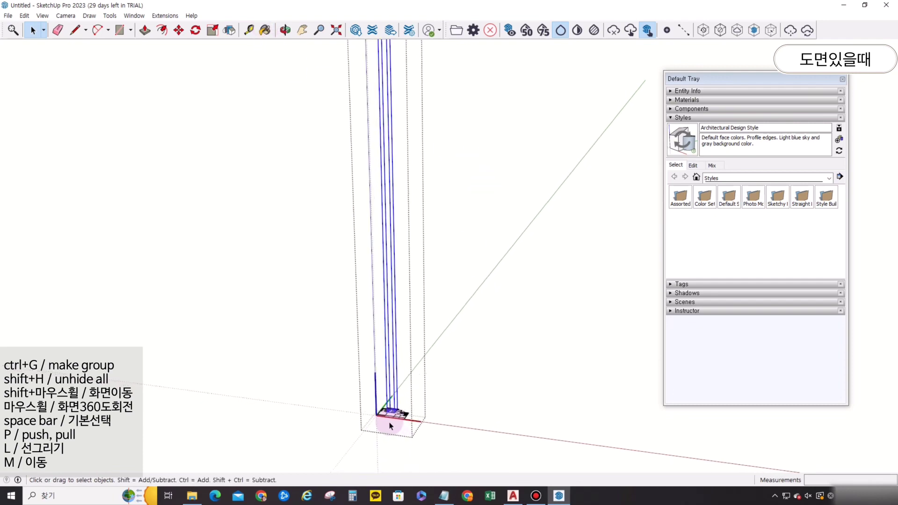
pyautogui.scroll(8, 394, 417)
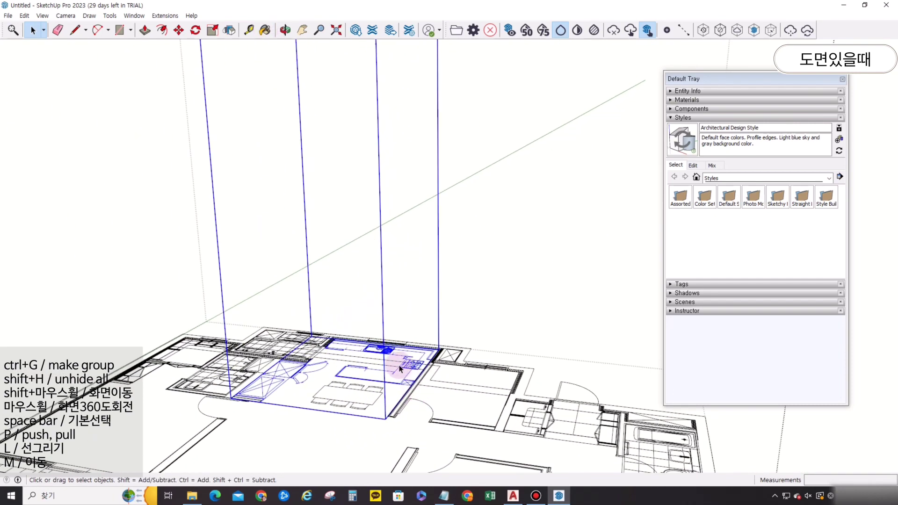
pyautogui.scroll(-10, 408, 368)
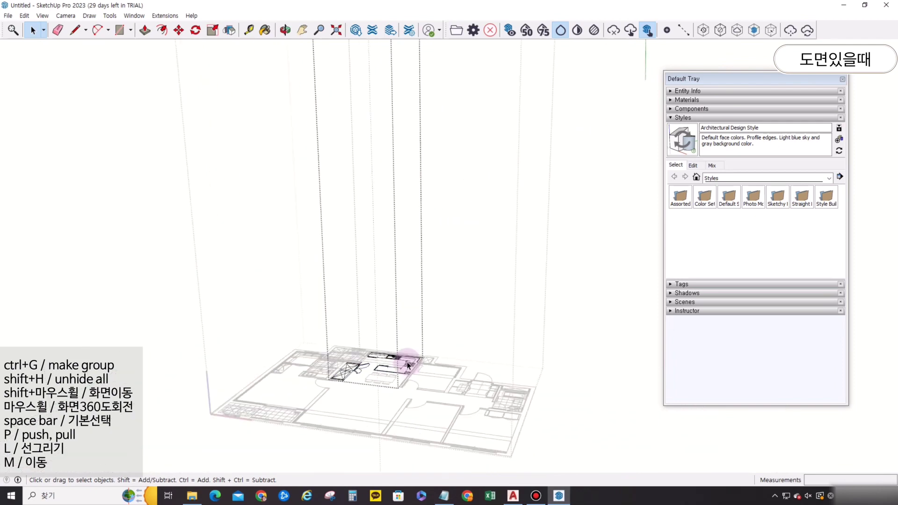
# Locate the stray elements far above the plan inside the nested kitchen group and remove them.
pyautogui.moveTo(423, 309)
pyautogui.mouseDown(button='middle')
pyautogui.moveTo(419, 260)
pyautogui.moveTo(379, 400)
pyautogui.mouseUp(button='middle')
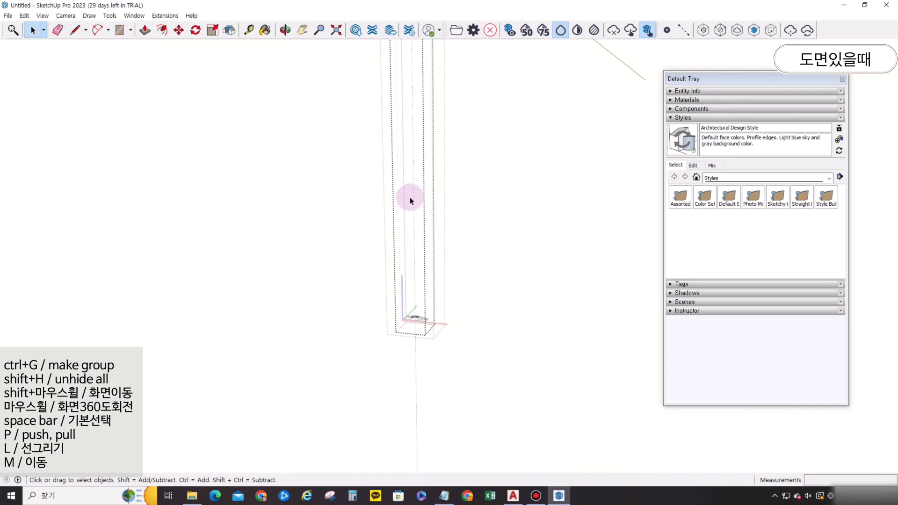
pyautogui.keyDown('shift'); pyautogui.moveTo(431, 180); pyautogui.dragTo(445, 421, button='middle'); pyautogui.keyUp('shift')
pyautogui.scroll(-5, 404, 240)
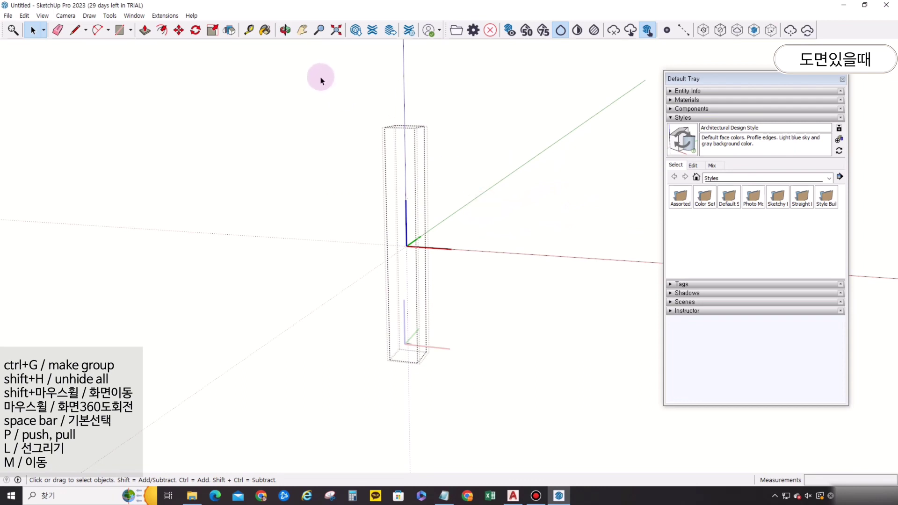
pyautogui.moveTo(445, 248)
pyautogui.mouseDown(button='middle')
pyautogui.moveTo(412, 333)
pyautogui.moveTo(416, 318)
pyautogui.mouseUp(button='middle')
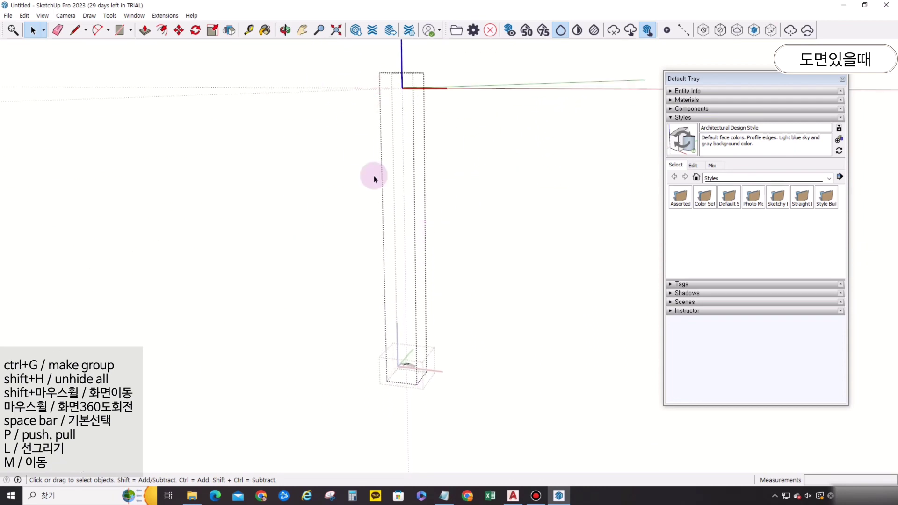
pyautogui.moveTo(374, 179)
pyautogui.mouseDown(button='middle')
pyautogui.moveTo(391, 401)
pyautogui.moveTo(401, 344)
pyautogui.moveTo(425, 310)
pyautogui.moveTo(435, 367)
pyautogui.moveTo(415, 347)
pyautogui.moveTo(497, 336)
pyautogui.mouseUp(button='middle')
pyautogui.scroll(-5, 433, 361)
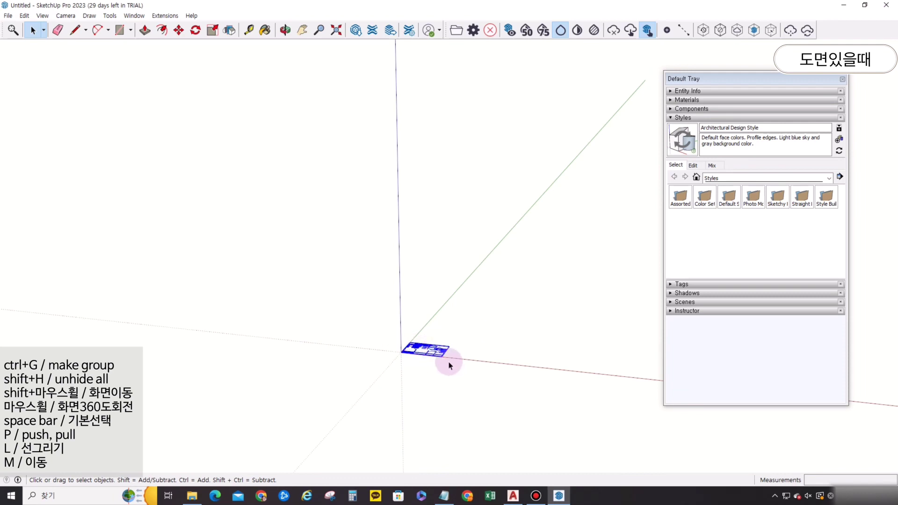
# Select the cleaned floor plan group to check for leftover geometry above it, and clear the selection to view the plan from above.
pyautogui.scroll(-2, 449, 366)
pyautogui.scroll(5, 437, 363)
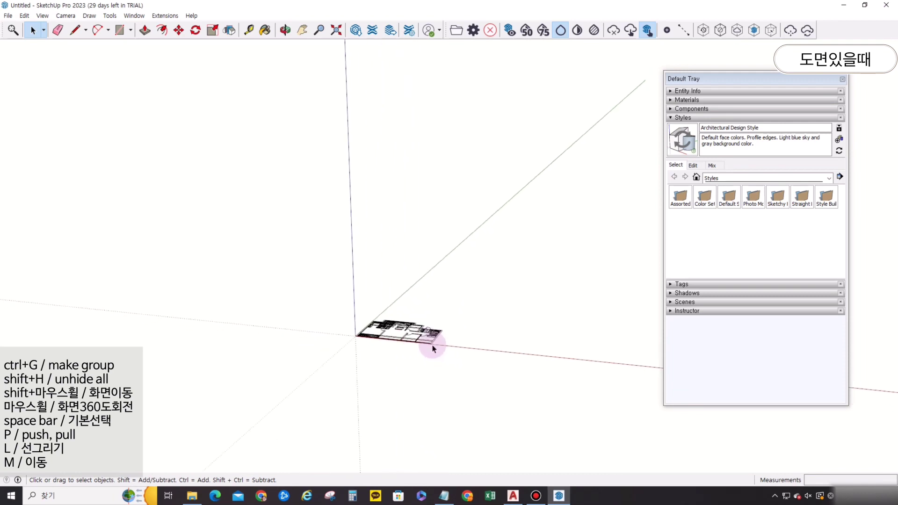
pyautogui.moveTo(271, 293); pyautogui.dragTo(325, 285)
pyautogui.scroll(-2, 325, 285)
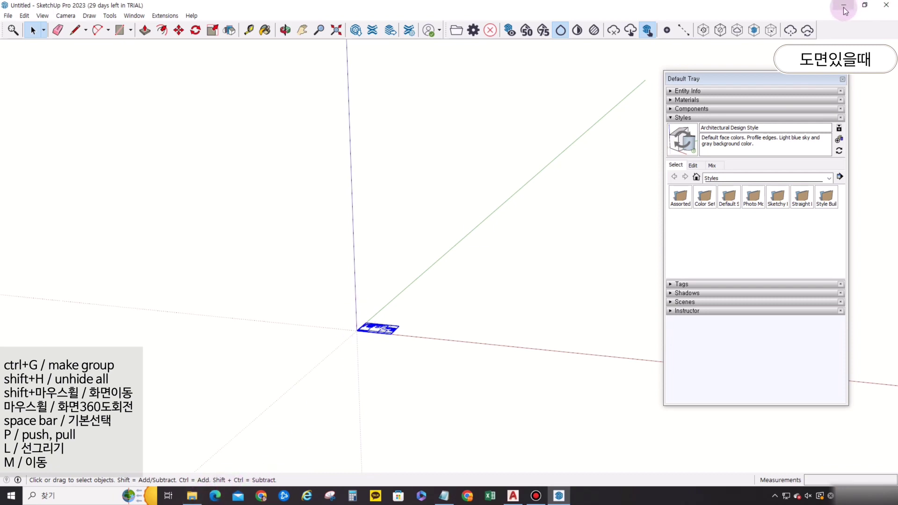
pyautogui.moveTo(434, 223); pyautogui.dragTo(471, 297, button='middle')
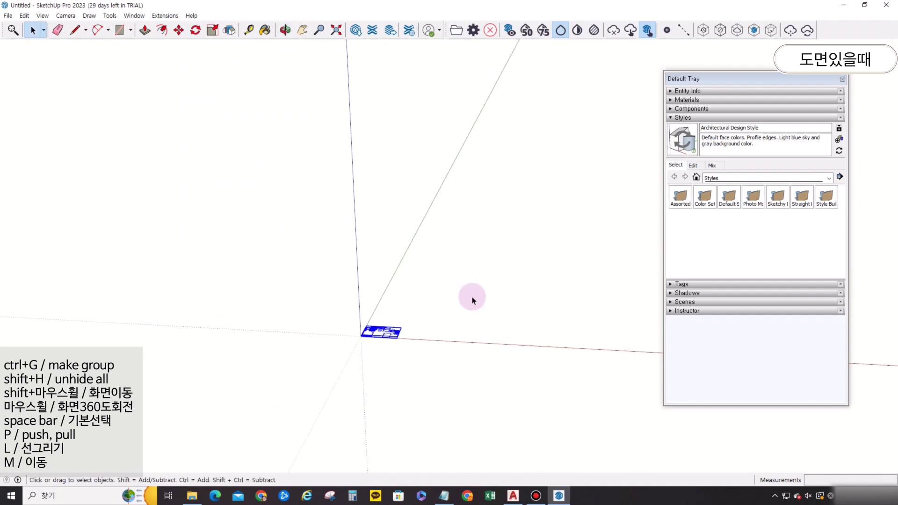
pyautogui.moveTo(455, 264); pyautogui.dragTo(370, 353, button='middle')
pyautogui.scroll(8, 318, 319)
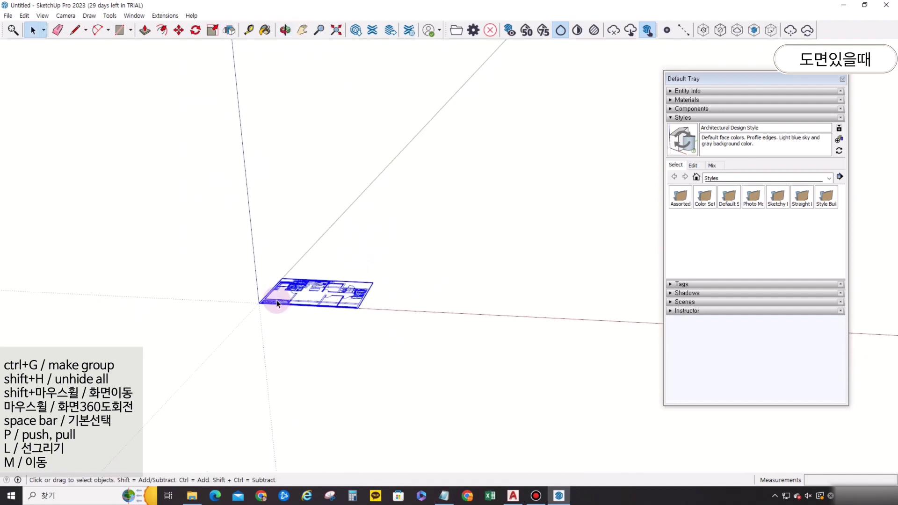
pyautogui.click(366, 226)
pyautogui.moveTo(354, 307); pyautogui.dragTo(411, 441, button='middle')
pyautogui.moveTo(423, 323); pyautogui.dragTo(356, 300, button='middle')
pyautogui.scroll(3, 358, 299)
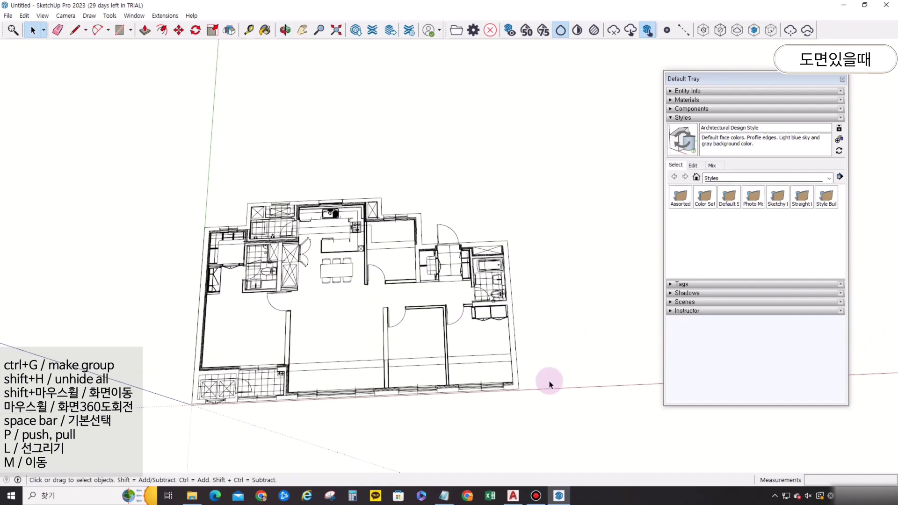
pyautogui.moveTo(549, 381); pyautogui.dragTo(515, 383, button='middle')
# Collapse the Styles section, expand the Tags section and enlarge its list of imported tags.
pyautogui.click(724, 288)
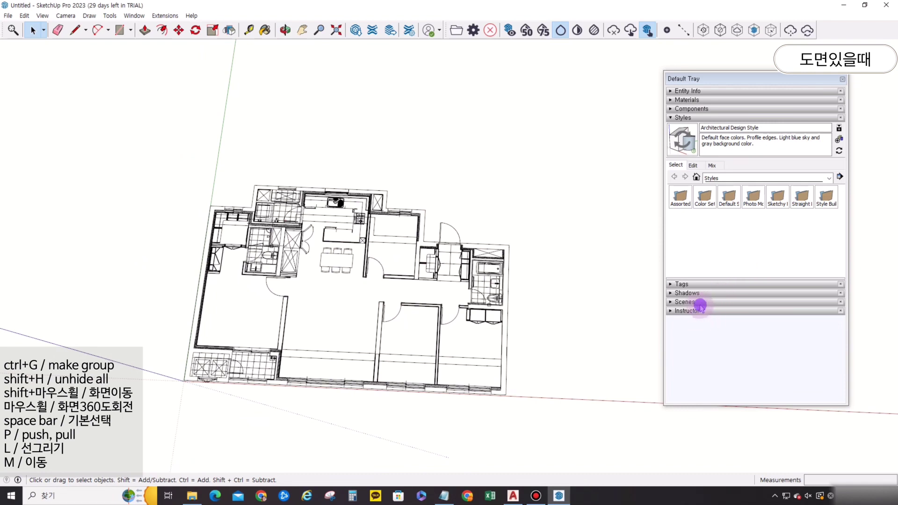
pyautogui.click(690, 118)
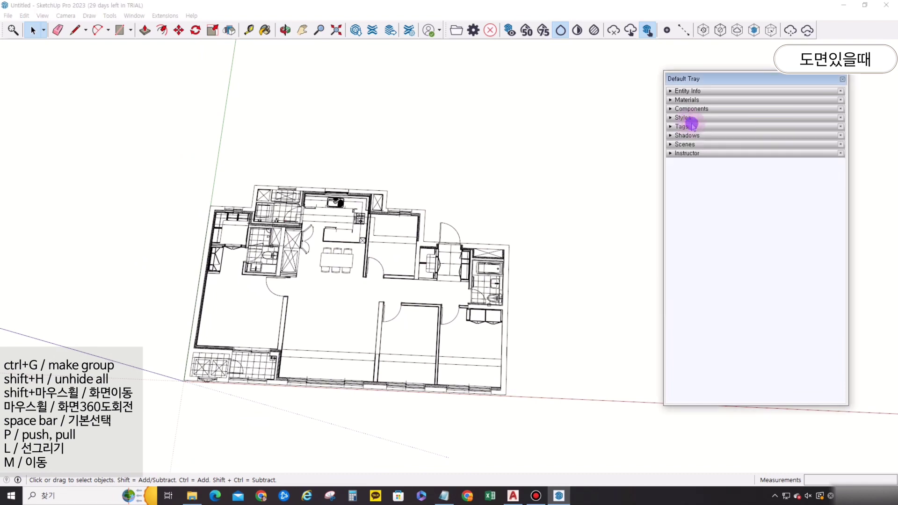
pyautogui.click(684, 127)
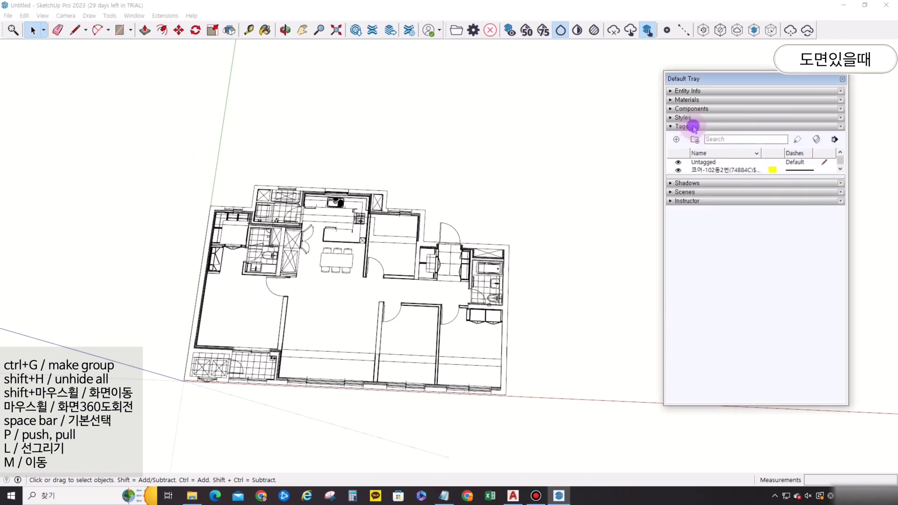
pyautogui.moveTo(721, 189); pyautogui.dragTo(683, 346)
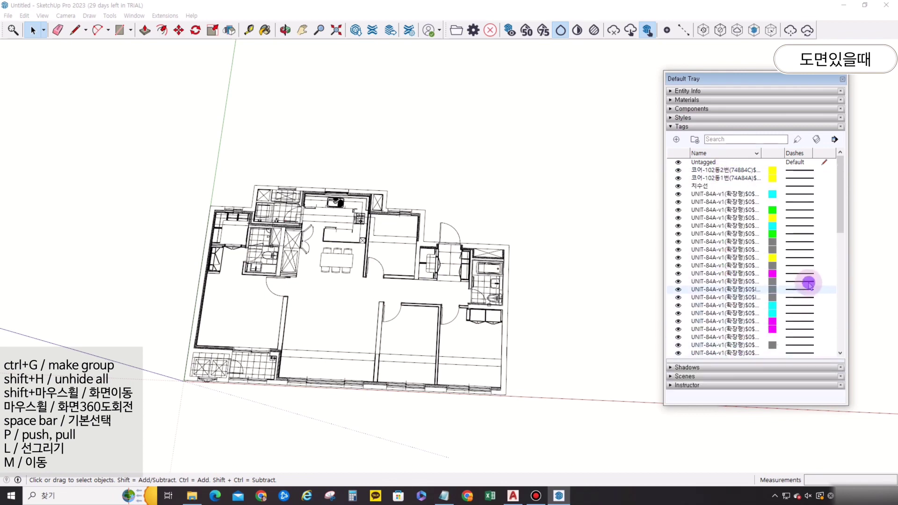
# Select all imported tags except Untagged, from the first one below it through CO-BATH.
pyautogui.scroll(-7, 806, 277)
pyautogui.scroll(-5, 806, 277)
pyautogui.moveTo(846, 301); pyautogui.dragTo(848, 146)
pyautogui.click(744, 170)
pyautogui.scroll(-12, 739, 257)
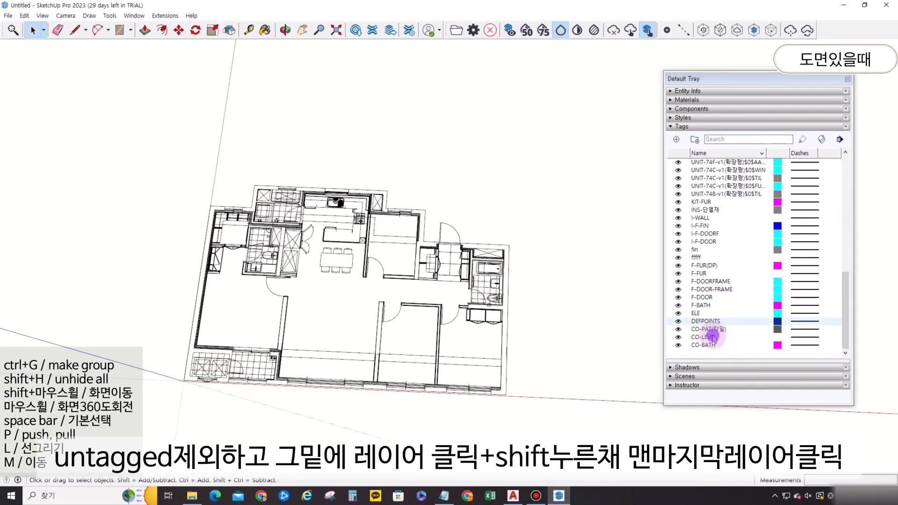
pyautogui.keyDown('shift'); pyautogui.click(714, 345); pyautogui.keyUp('shift')
pyautogui.scroll(12, 800, 218)
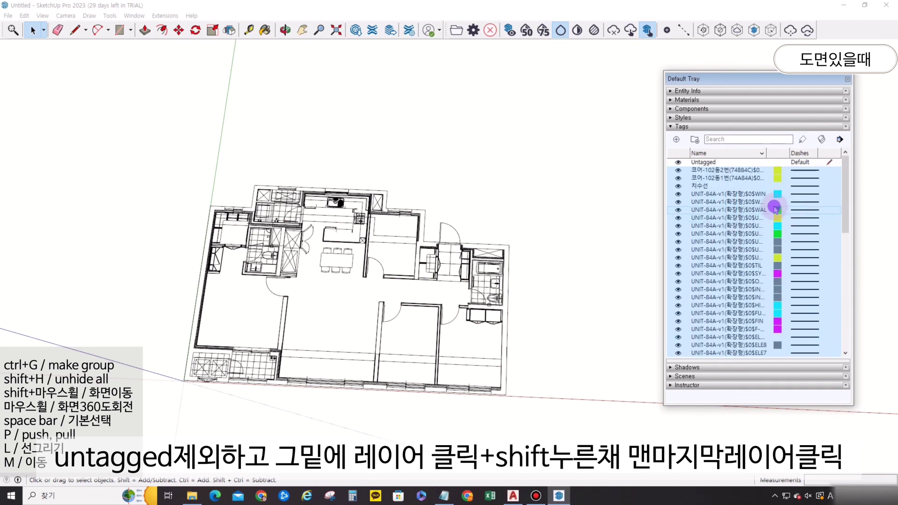
# Delete the selected tags and reassign their entities to Untagged.
pyautogui.rightClick(745, 218)
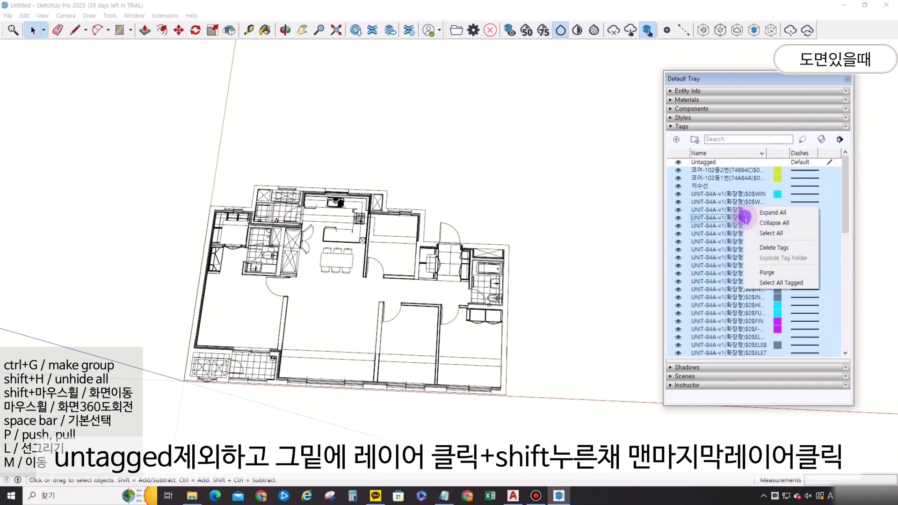
pyautogui.click(804, 248)
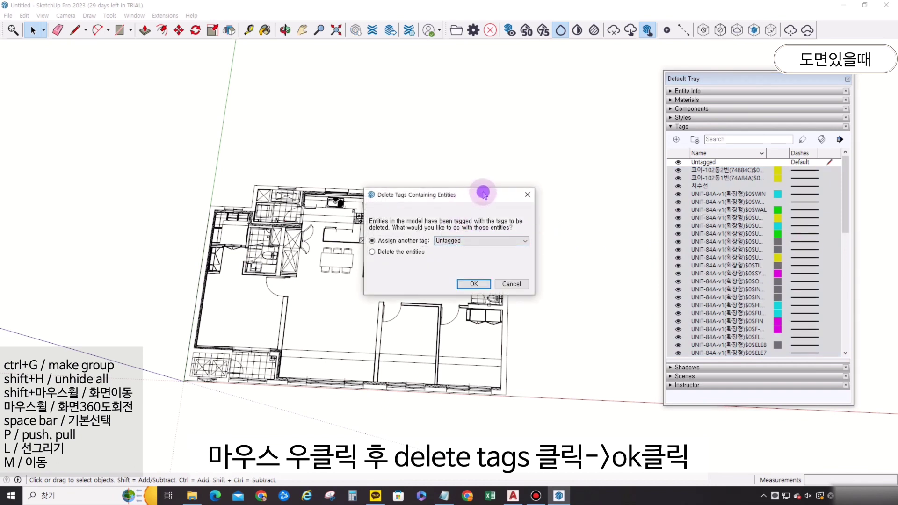
pyautogui.moveTo(484, 193); pyautogui.dragTo(592, 107)
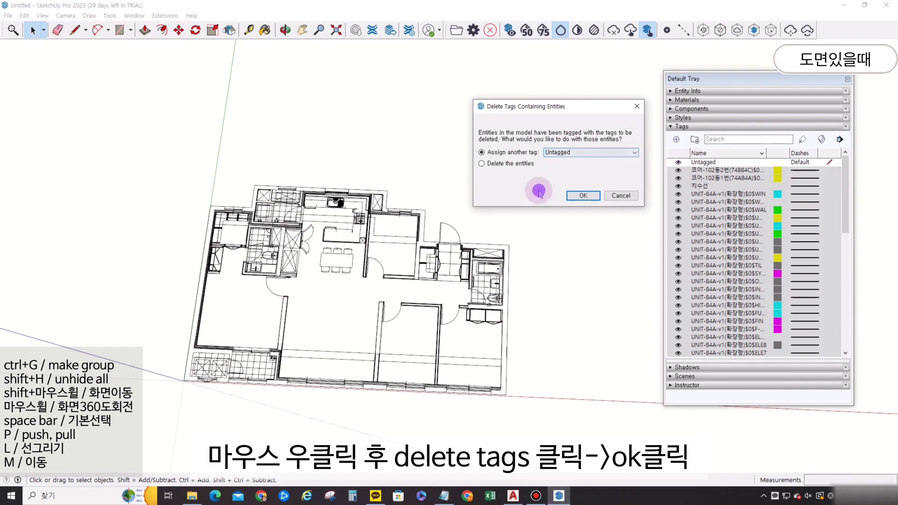
pyautogui.click(584, 196)
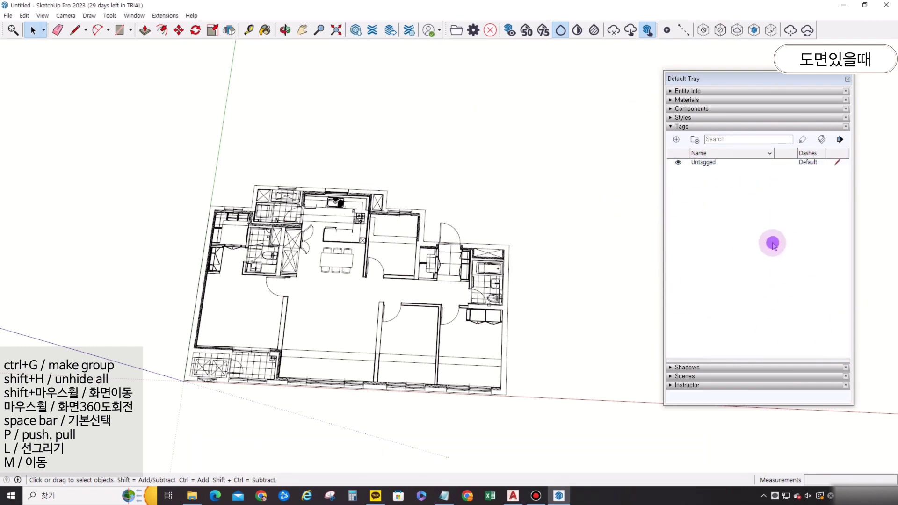
# Purge the unused items from the model and fix its problems through the Model Info statistics.
pyautogui.click(486, 290)
pyautogui.click(531, 277)
pyautogui.click(134, 16)
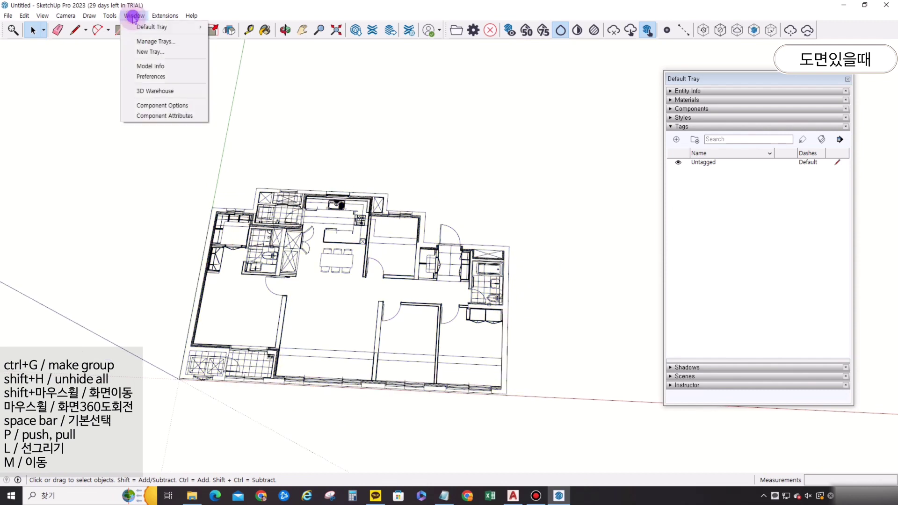
pyautogui.click(156, 63)
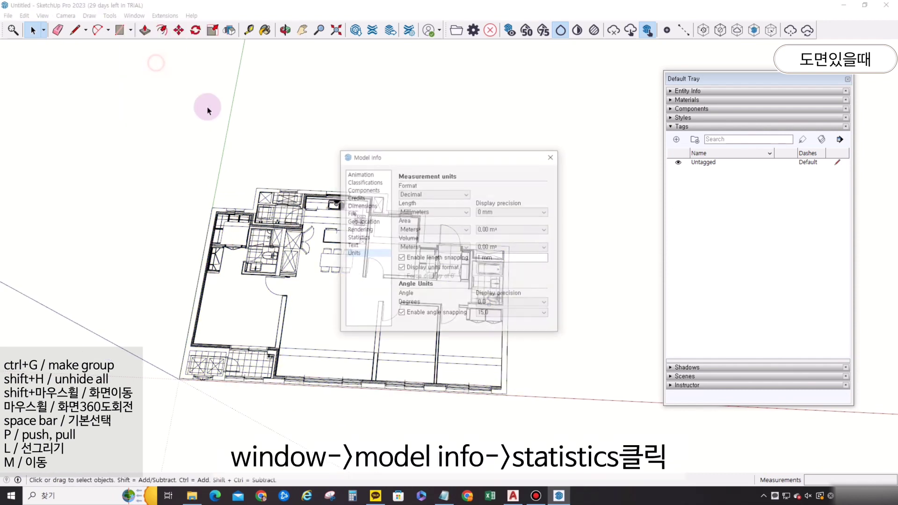
pyautogui.click(373, 239)
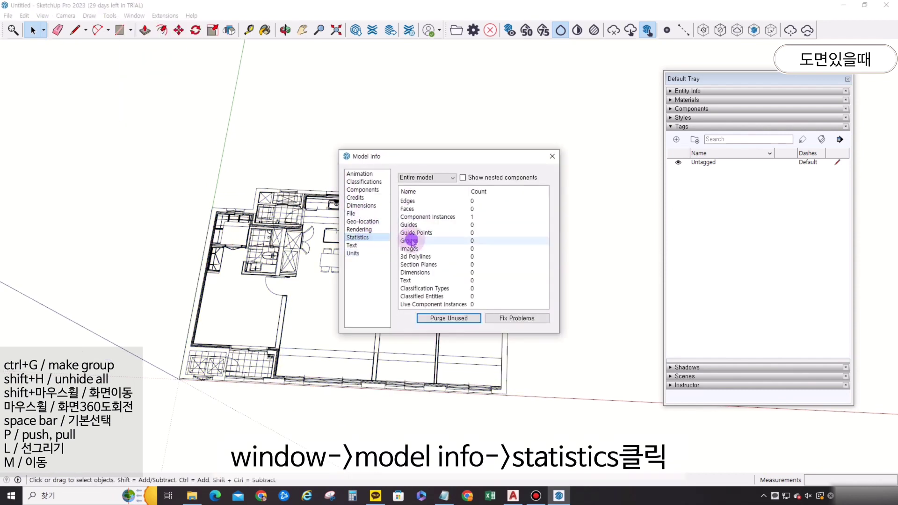
pyautogui.click(466, 320)
pyautogui.click(506, 320)
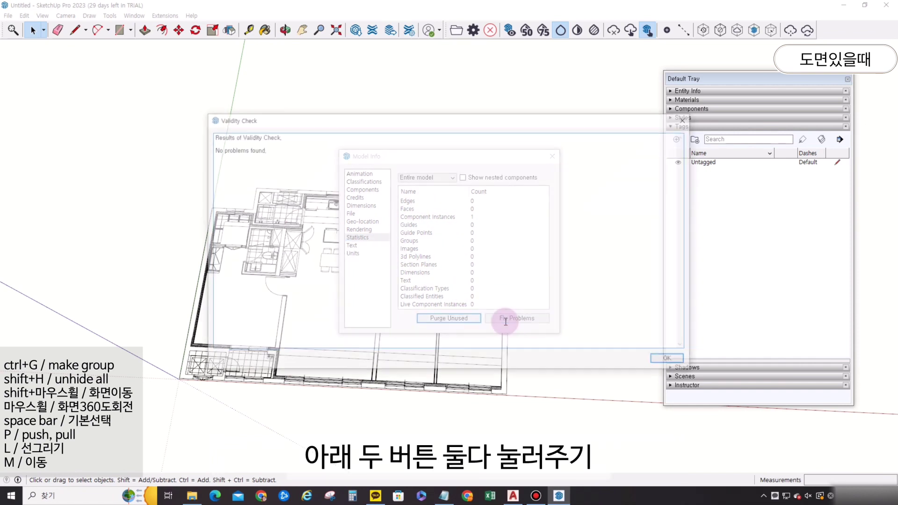
pyautogui.click(667, 358)
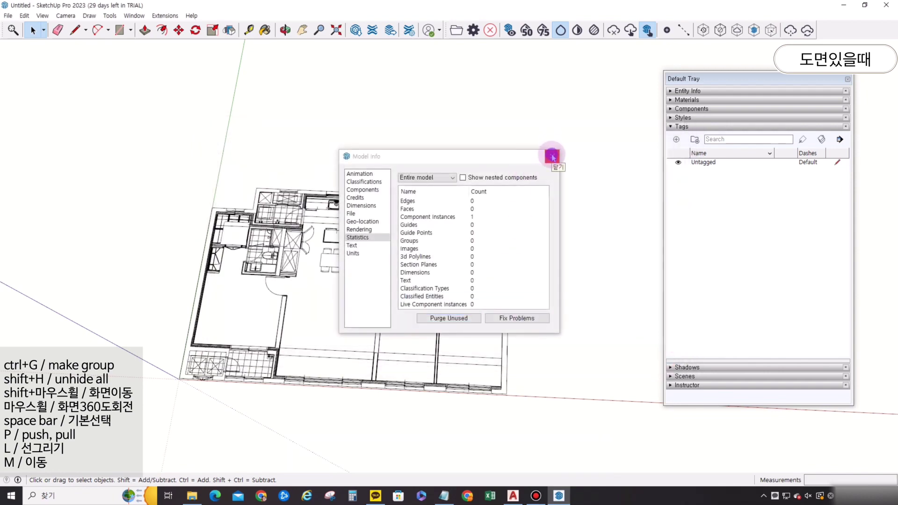
pyautogui.click(553, 156)
# Add a tag named wall and make it the active drawing tag.
pyautogui.moveTo(538, 286); pyautogui.dragTo(505, 205, button='middle')
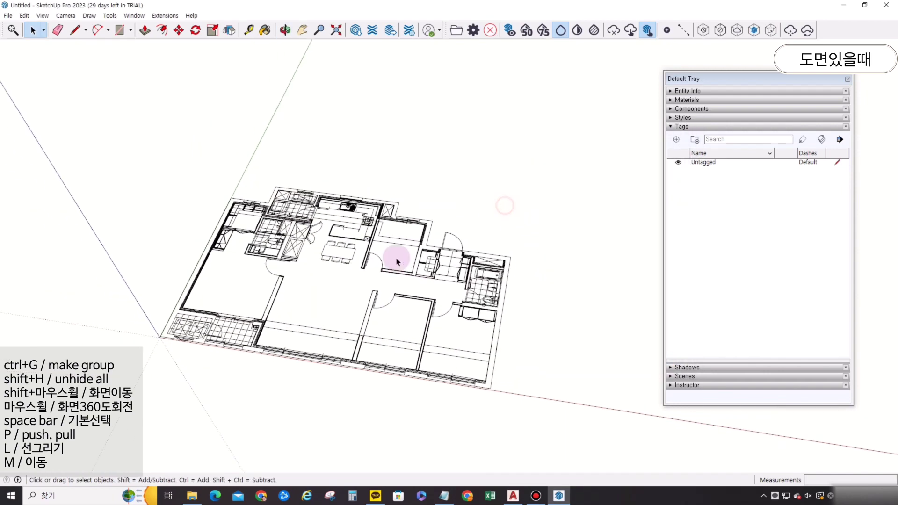
pyautogui.click(397, 261)
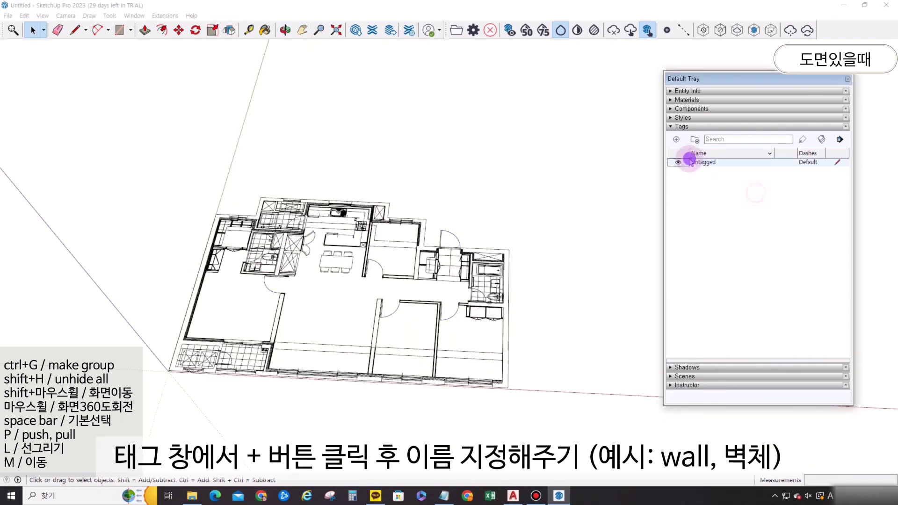
pyautogui.click(677, 142)
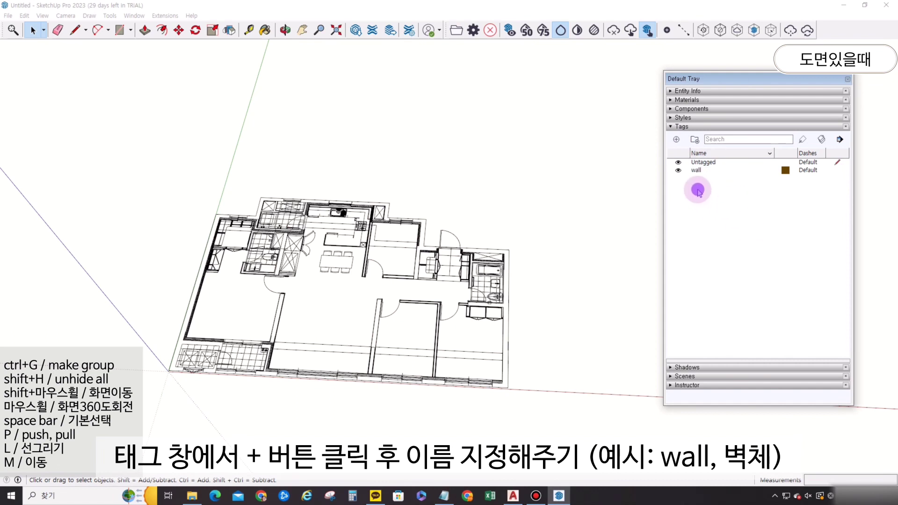
pyautogui.click(705, 170)
pyautogui.click(841, 170)
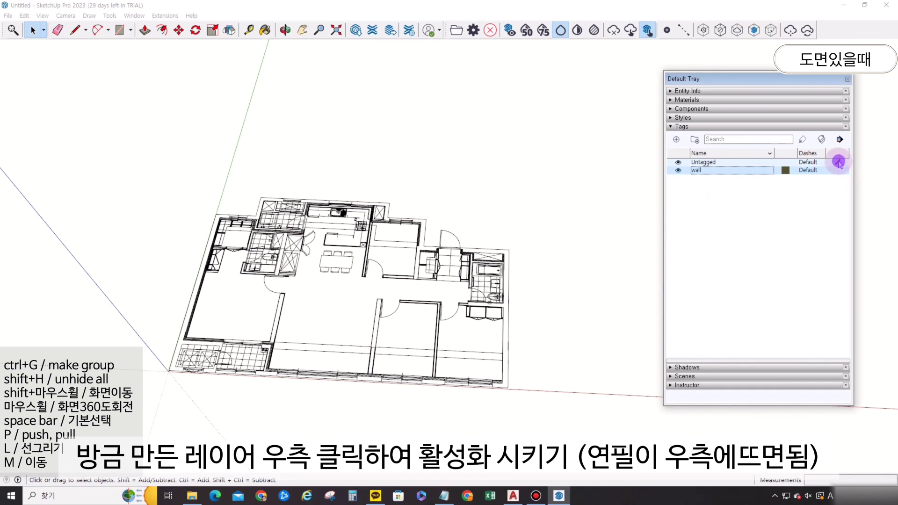
pyautogui.click(839, 170)
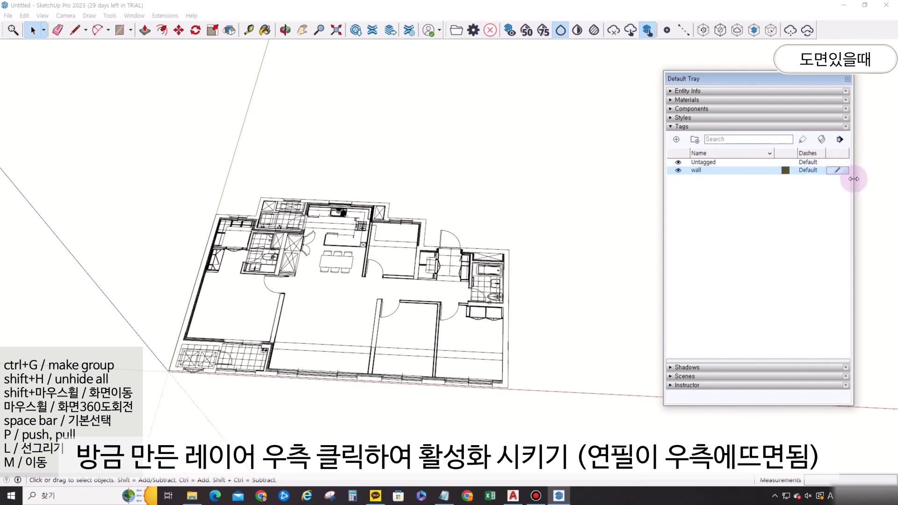
pyautogui.click(799, 226)
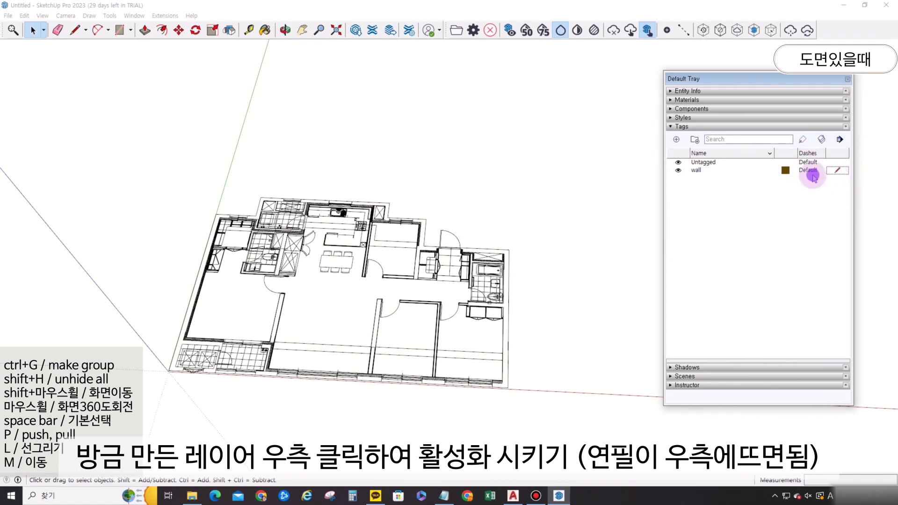
# Draw a line along the plan's right outer boundary, from the lower-right corner to the upper-right corner.
pyautogui.moveTo(440, 235); pyautogui.dragTo(348, 290, button='middle')
pyautogui.press('l')
pyautogui.scroll(3, 155, 372)
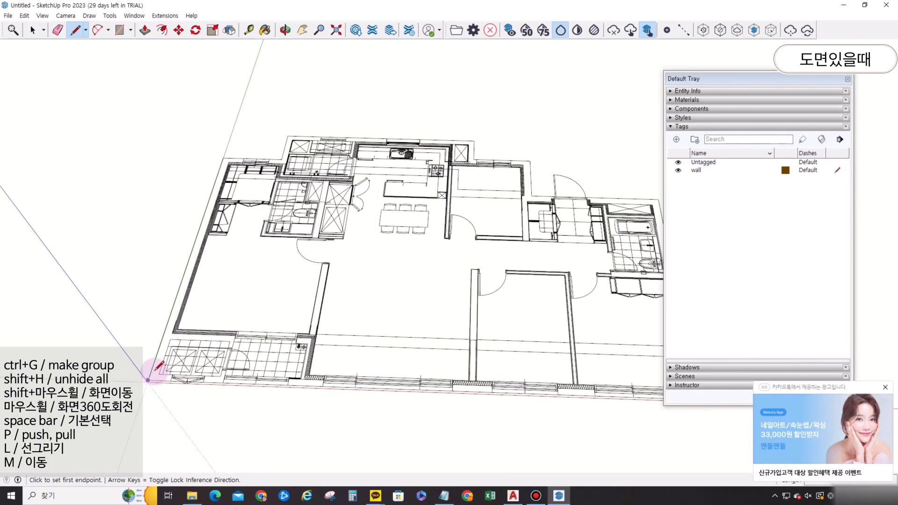
pyautogui.moveTo(430, 251); pyautogui.dragTo(529, 411, button='middle')
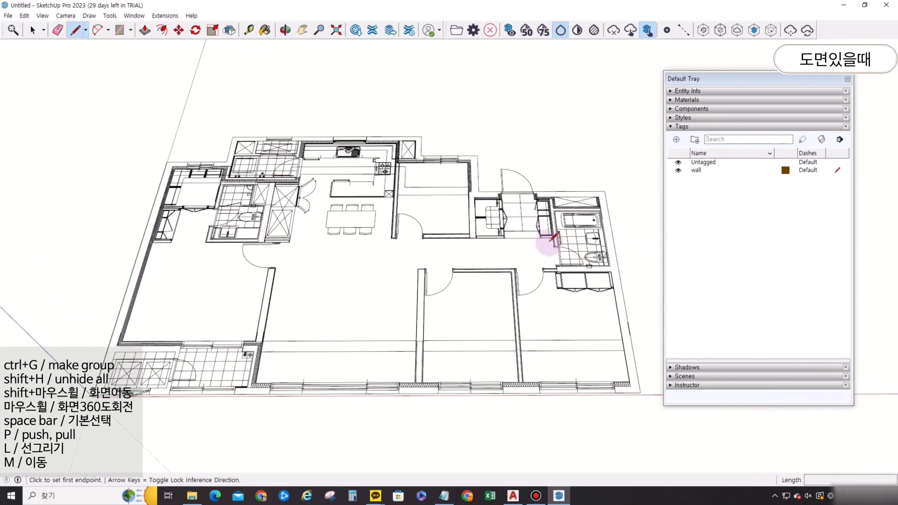
pyautogui.keyDown('shift'); pyautogui.moveTo(547, 245); pyautogui.dragTo(438, 213, button='middle'); pyautogui.keyUp('shift')
pyautogui.click(517, 357)
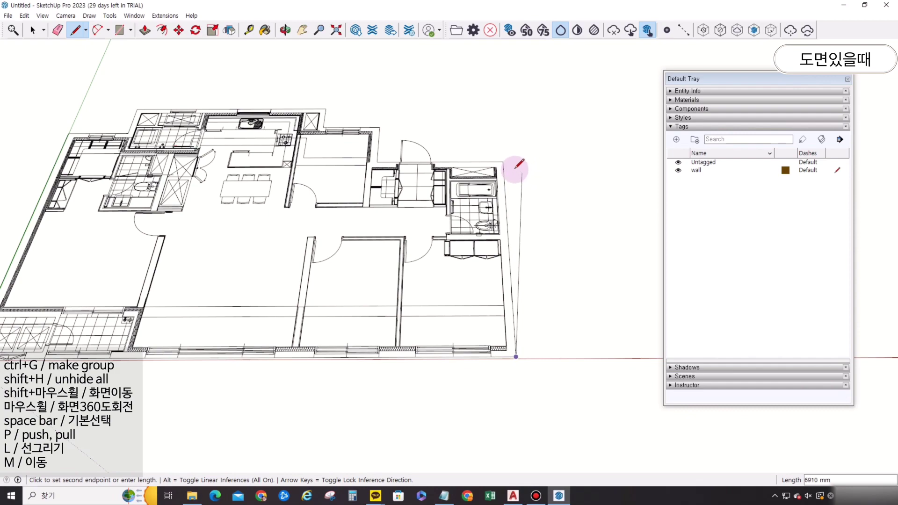
pyautogui.click(503, 161)
# Continue the wall line 2440 mm along the upper boundary to the entrance door opening and down the jamb to its inner corner.
pyautogui.scroll(8, 440, 158)
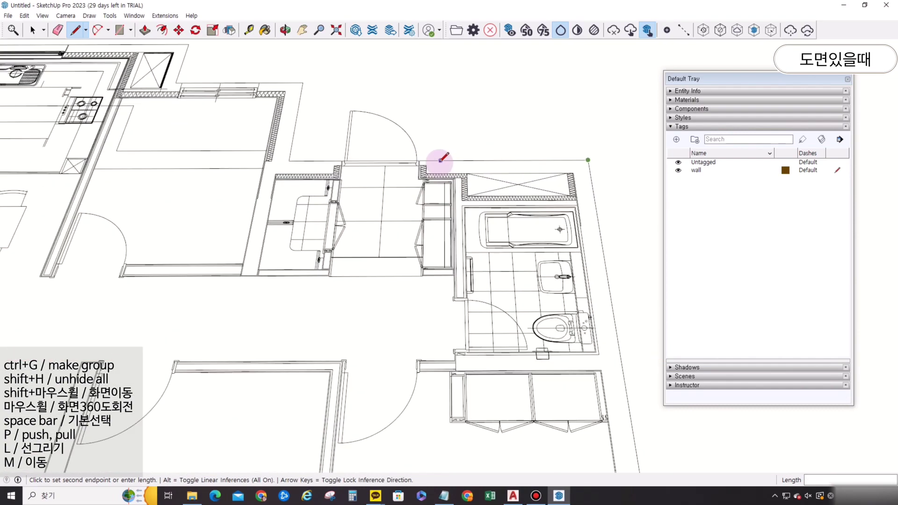
pyautogui.scroll(2, 419, 160)
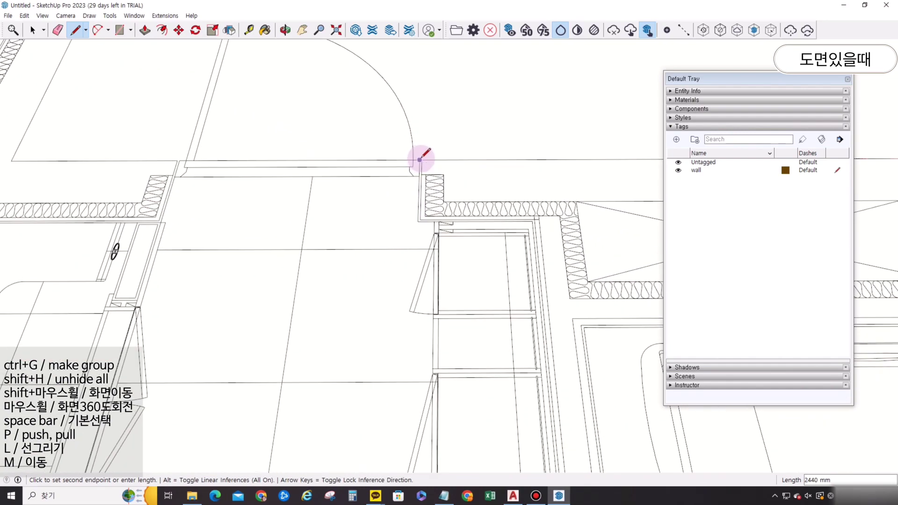
pyautogui.scroll(-5, 419, 160)
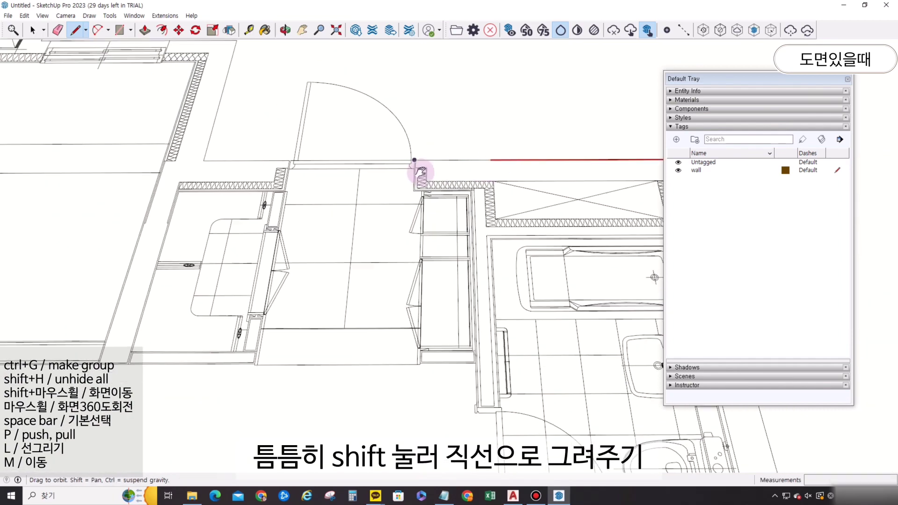
pyautogui.moveTo(416, 160); pyautogui.dragTo(417, 166, button='middle')
pyautogui.press('shift')
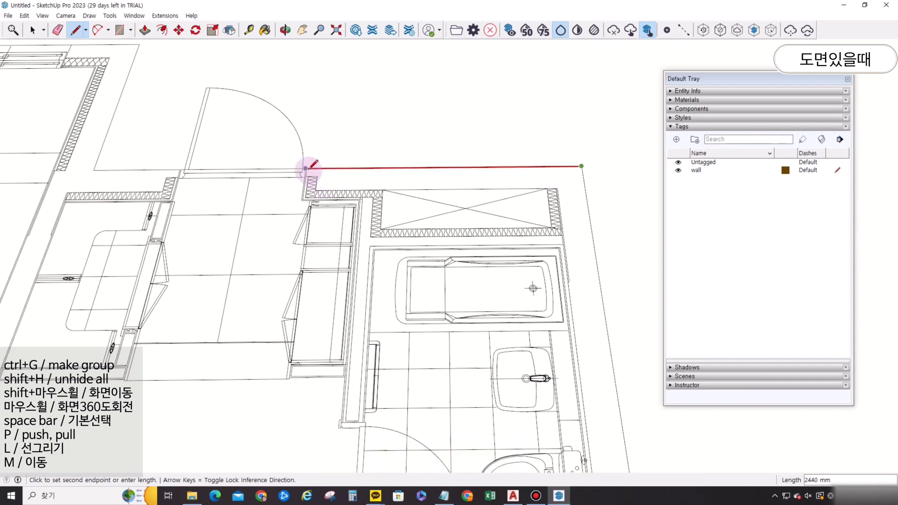
pyautogui.scroll(3, 308, 167)
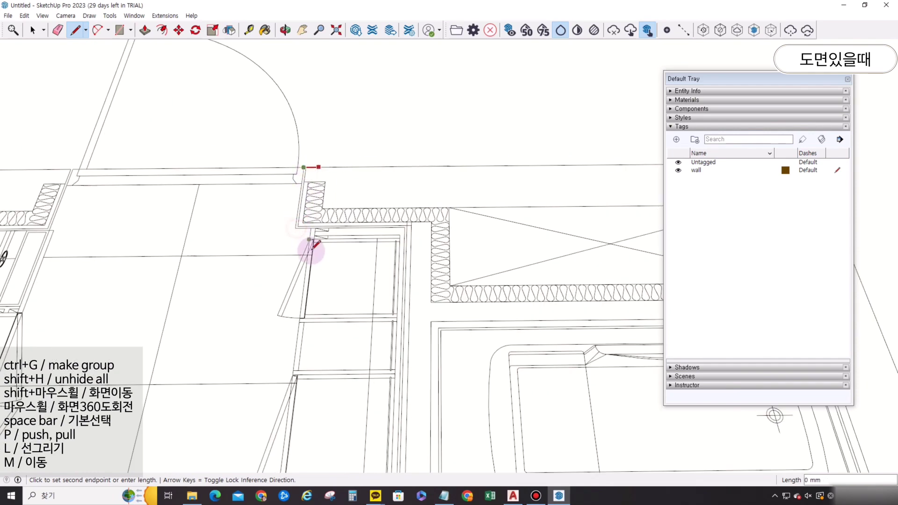
pyautogui.scroll(2, 295, 227)
pyautogui.click(291, 228)
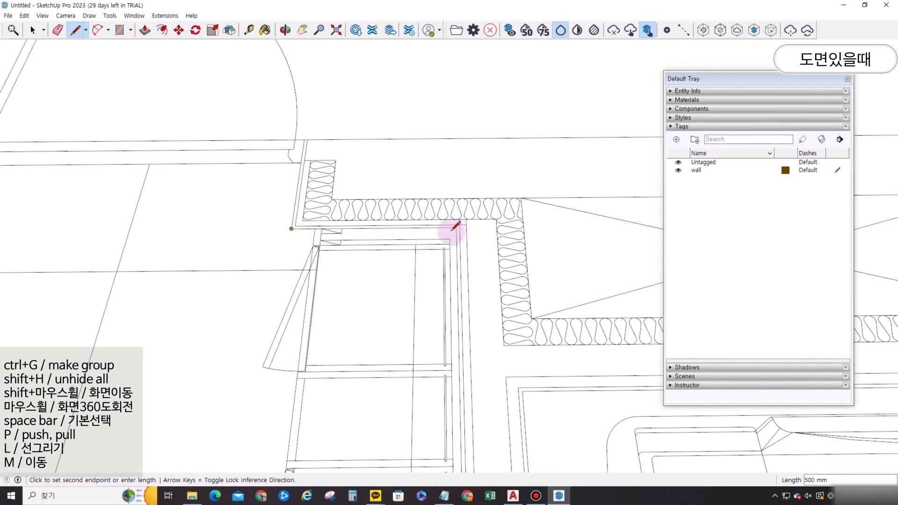
# Trace the wall behind the entrance closet, around the short 400 mm partition below it, and down to the bathroom door opening.
pyautogui.scroll(-5, 446, 269)
pyautogui.keyDown('shift'); pyautogui.moveTo(473, 283); pyautogui.dragTo(461, 70, button='middle'); pyautogui.keyUp('shift')
pyautogui.scroll(3, 424, 253)
pyautogui.scroll(2, 413, 215)
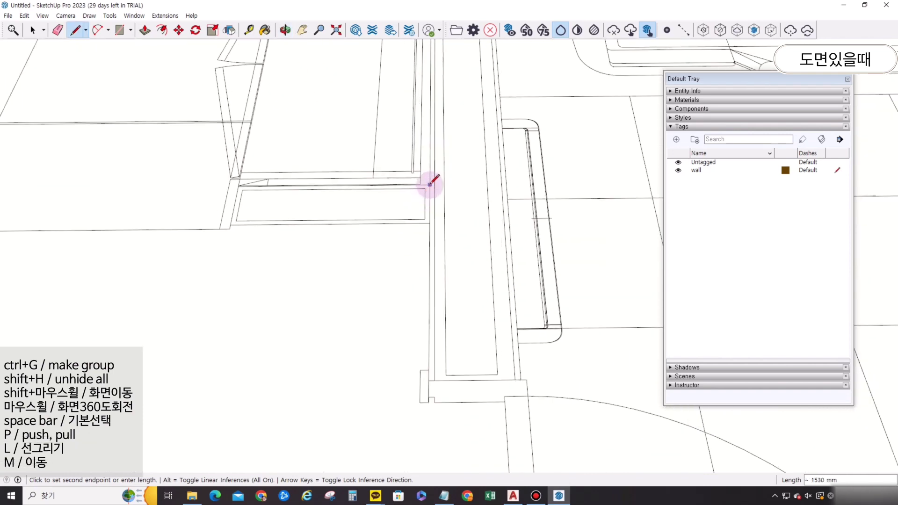
pyautogui.press('Right')
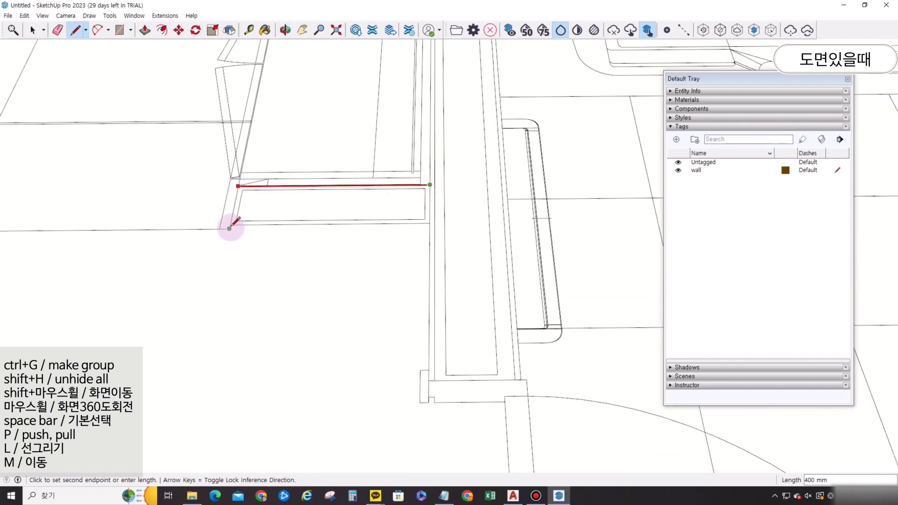
pyautogui.click(231, 226)
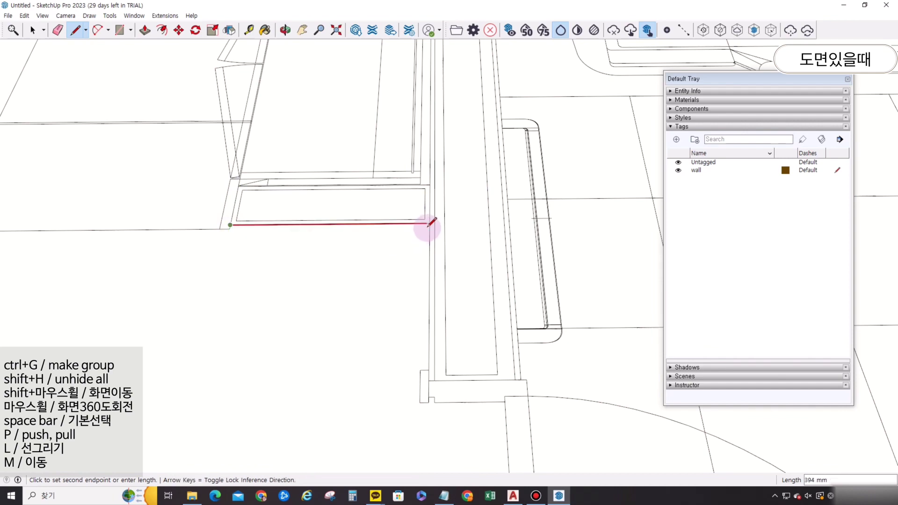
pyautogui.click(429, 224)
pyautogui.click(429, 381)
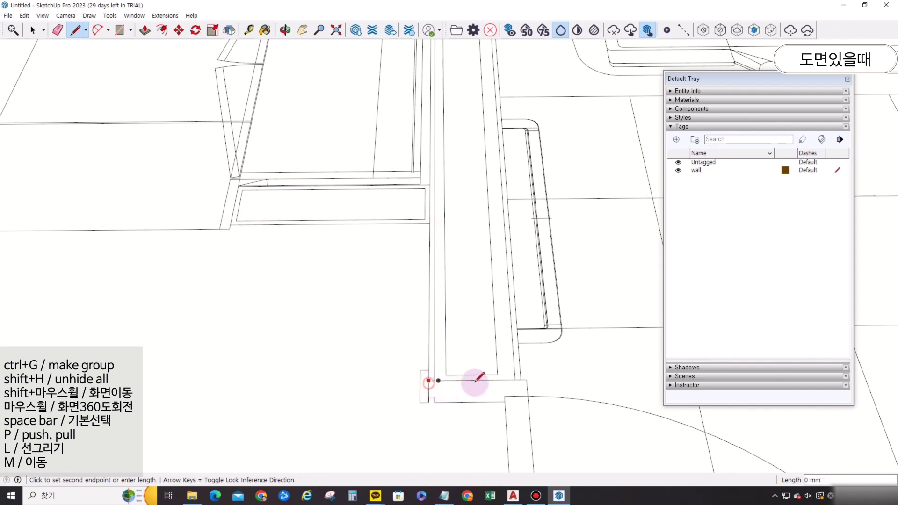
# Trace the wall end at the bathroom door and the bathroom's inner wall to the upper-right corner above the bathtub.
pyautogui.moveTo(525, 377); pyautogui.dragTo(372, 305, button='middle')
pyautogui.click(348, 269)
pyautogui.keyDown('shift'); pyautogui.moveTo(606, 285); pyautogui.dragTo(416, 248, button='middle'); pyautogui.keyUp('shift')
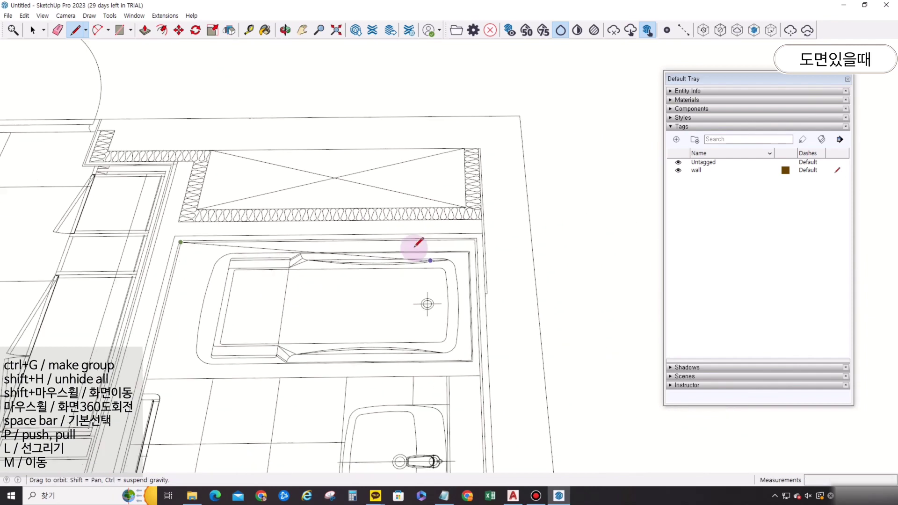
pyautogui.scroll(1, 433, 243)
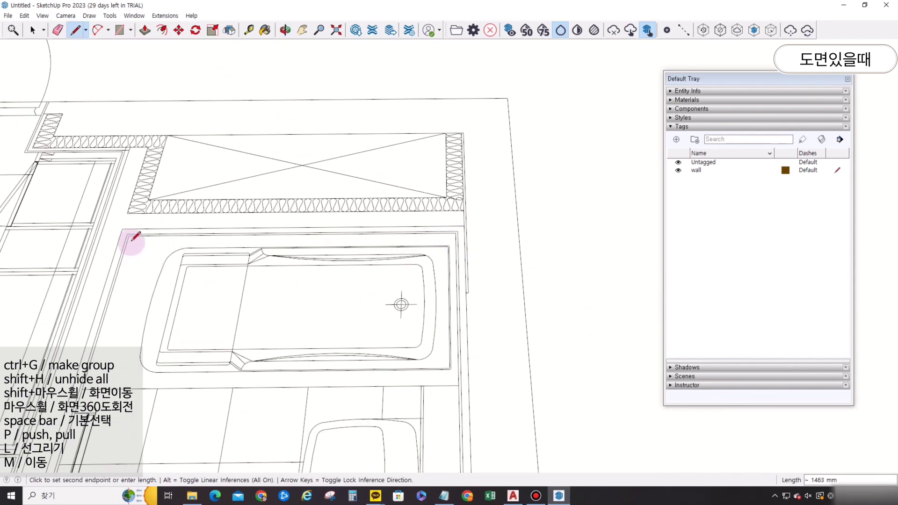
pyautogui.scroll(2, 468, 232)
pyautogui.click(452, 232)
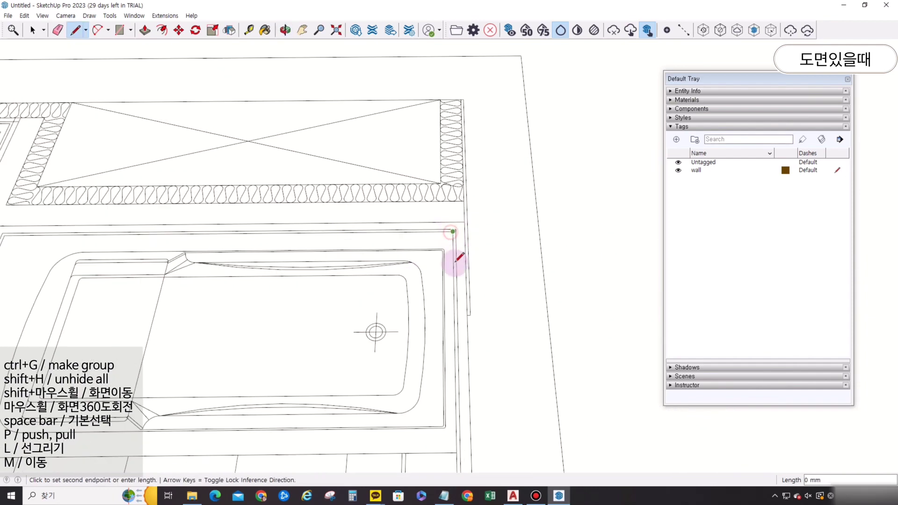
# Trace the bathroom's right wall for 2200 mm, its lower wall for 1630 mm, and the step beside the door opening.
pyautogui.scroll(-4, 456, 294)
pyautogui.keyDown('shift'); pyautogui.moveTo(457, 397); pyautogui.dragTo(425, 192, button='middle'); pyautogui.keyUp('shift')
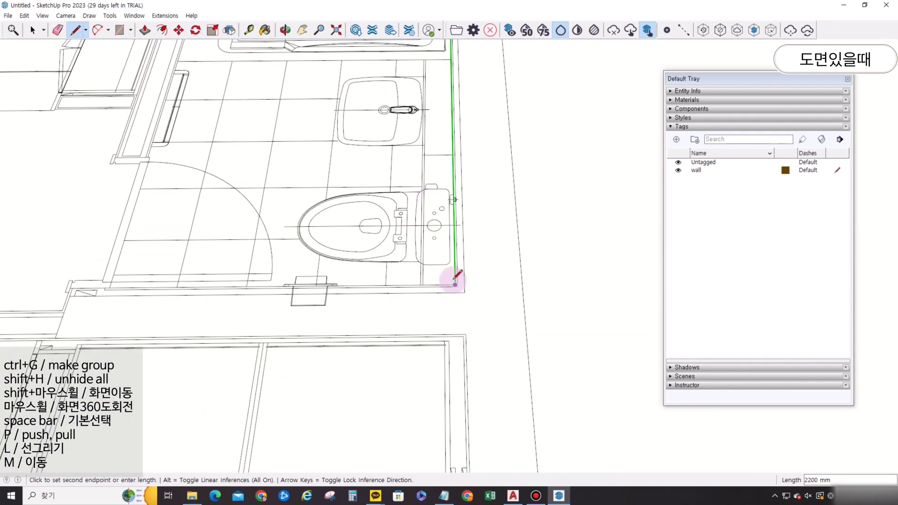
pyautogui.click(454, 281)
pyautogui.keyDown('shift'); pyautogui.moveTo(30, 299); pyautogui.dragTo(230, 275, button='middle'); pyautogui.keyUp('shift')
pyautogui.scroll(1, 255, 272)
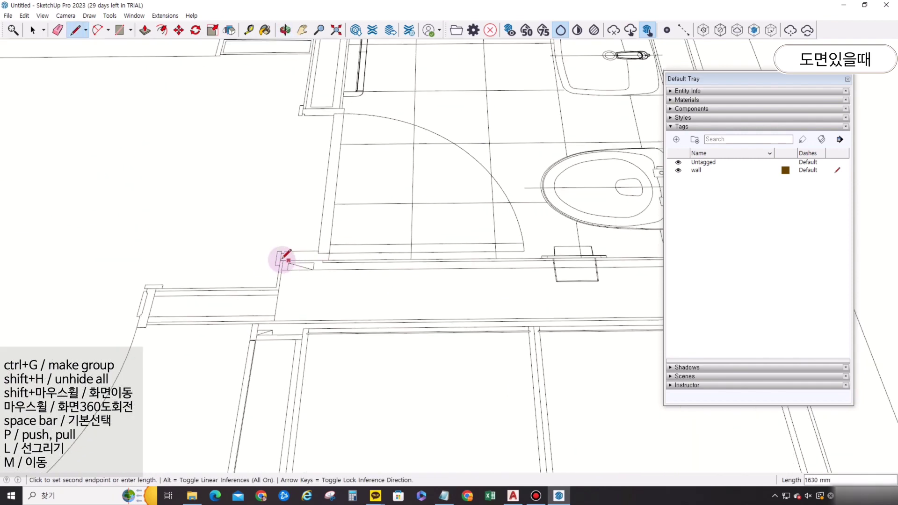
pyautogui.click(276, 285)
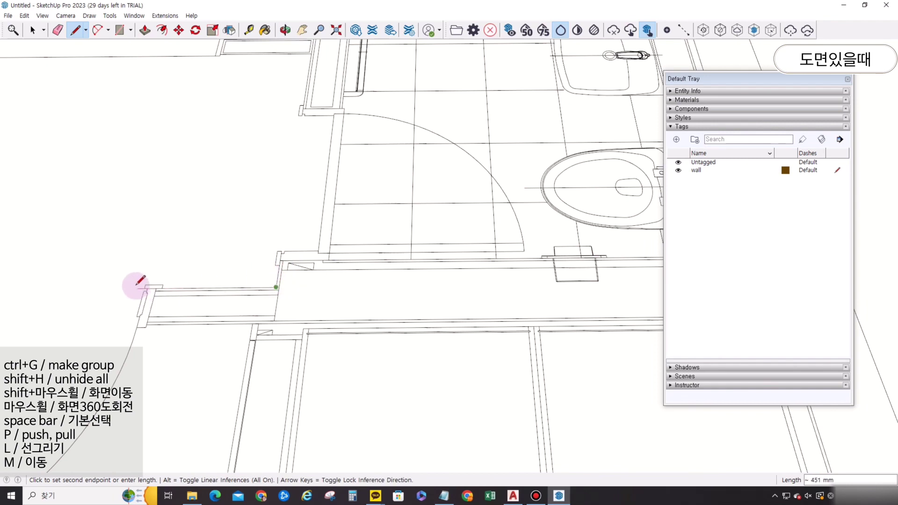
# Trace the short partition and its 140 mm end, and return 2100 mm along the bedroom's upper wall to the right corner.
pyautogui.scroll(2, 146, 287)
pyautogui.click(159, 288)
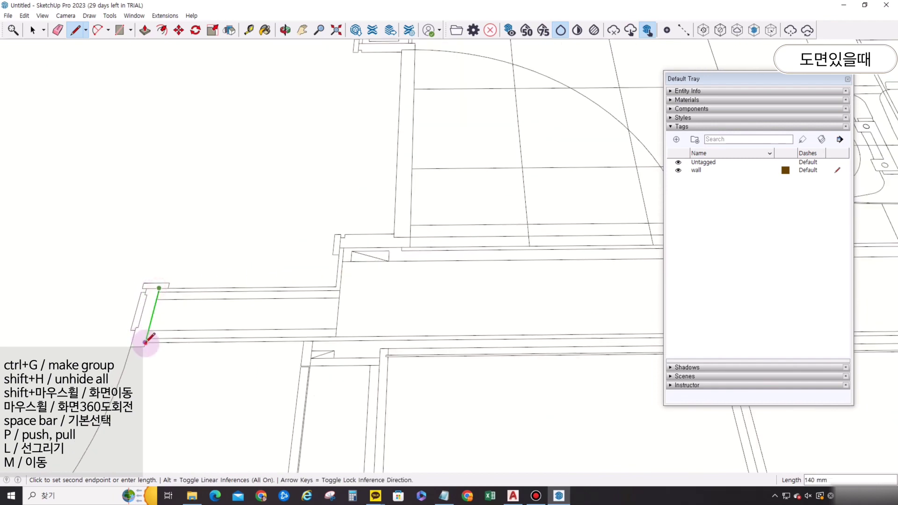
pyautogui.click(146, 343)
pyautogui.scroll(-3, 315, 349)
pyautogui.keyDown('shift'); pyautogui.moveTo(529, 386); pyautogui.dragTo(192, 316, button='middle'); pyautogui.keyUp('shift')
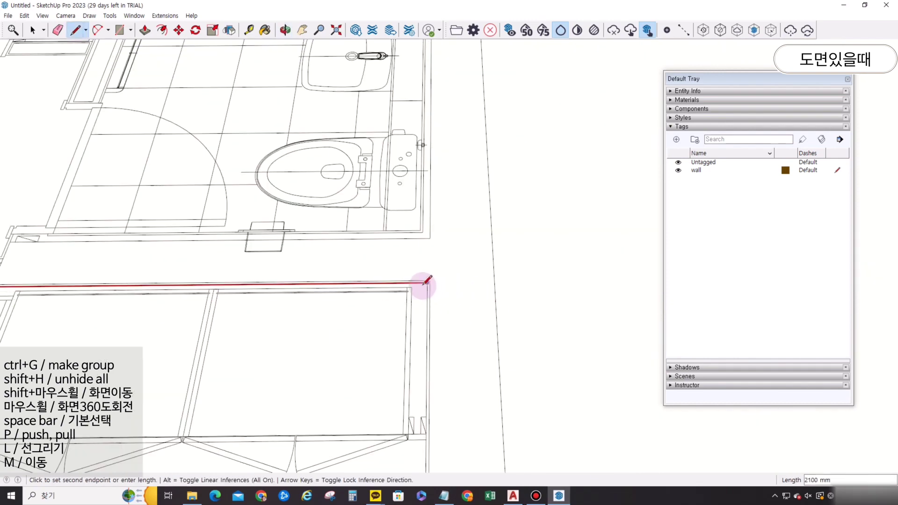
pyautogui.click(425, 284)
# Trace the bedroom's right wall down to its lower corner and along the lower wall to the window's edge.
pyautogui.scroll(-4, 412, 336)
pyautogui.keyDown('shift'); pyautogui.moveTo(423, 405); pyautogui.dragTo(459, 202, button='middle'); pyautogui.keyUp('shift')
pyautogui.keyDown('shift'); pyautogui.moveTo(458, 302); pyautogui.dragTo(464, 195, button='middle'); pyautogui.keyUp('shift')
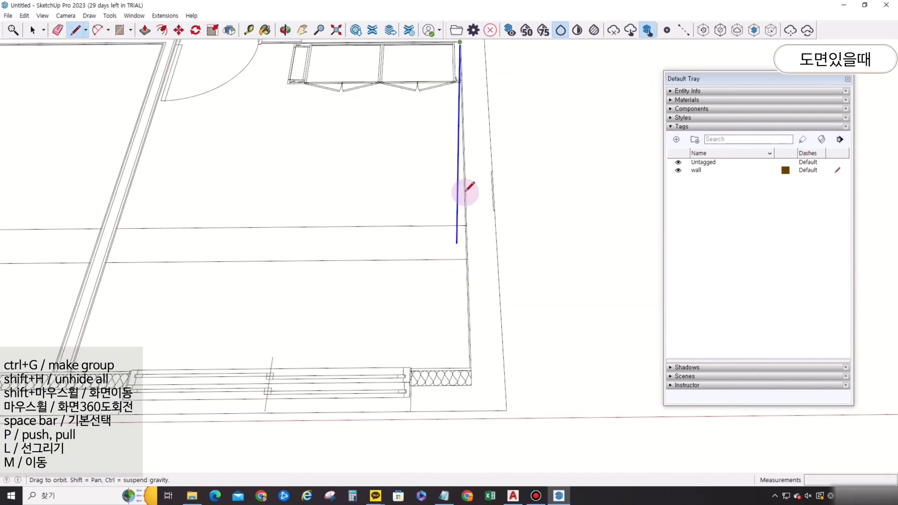
pyautogui.scroll(2, 468, 337)
pyautogui.click(479, 337)
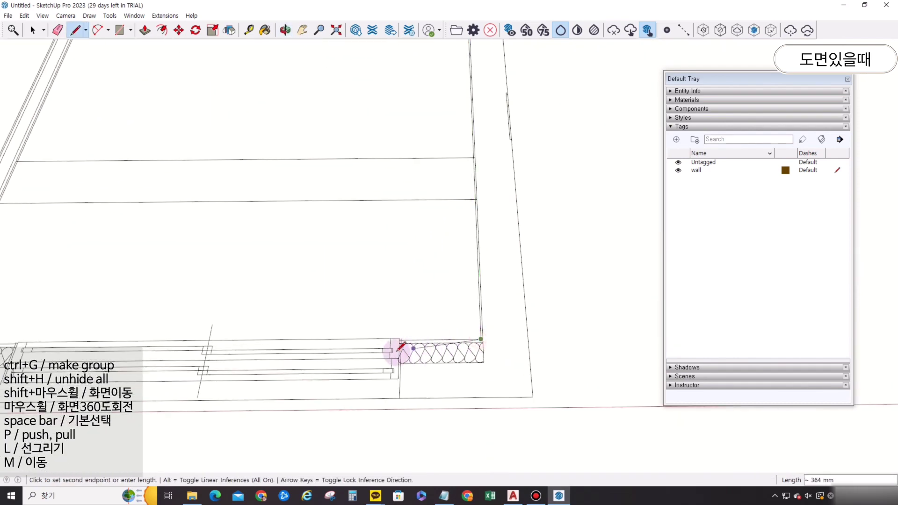
pyautogui.scroll(3, 397, 344)
pyautogui.click(410, 327)
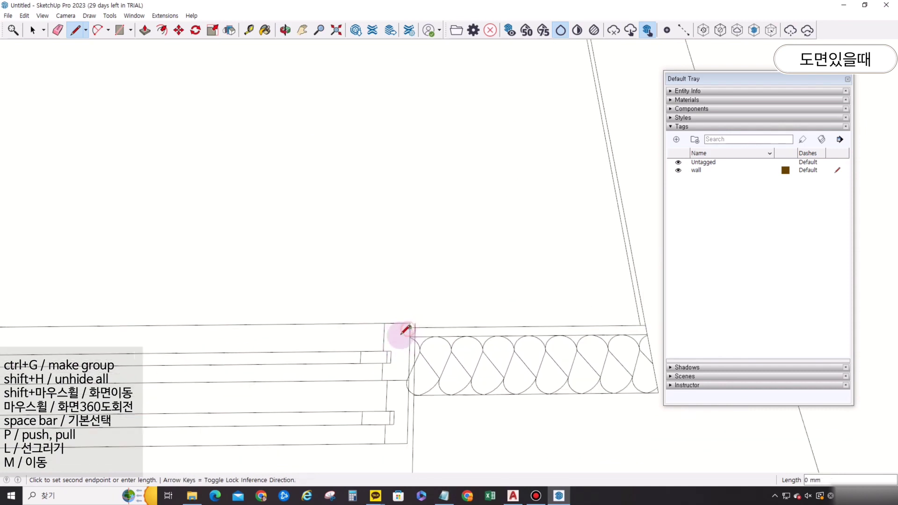
# Close the wall outline from the window's edge to the outer lower-right corner with a 710 mm line, and check that its face selects.
pyautogui.scroll(-3, 400, 332)
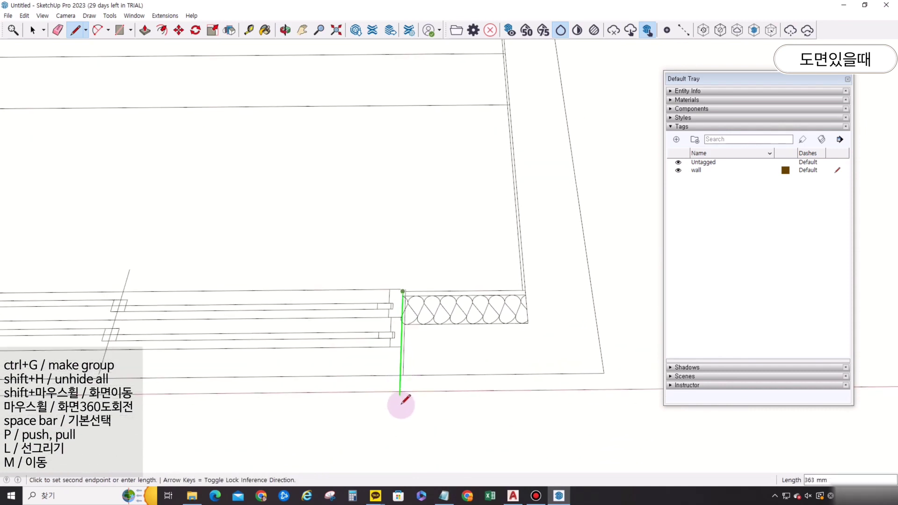
pyautogui.click(604, 373)
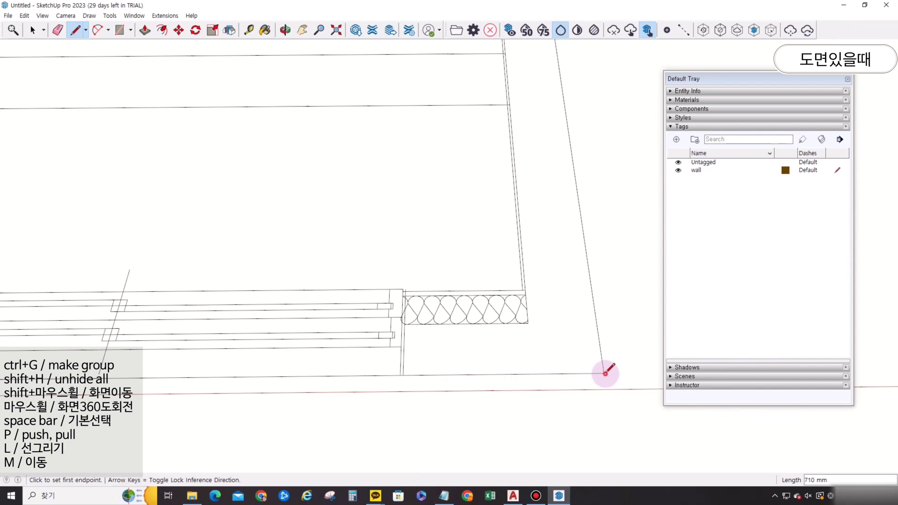
pyautogui.moveTo(603, 373); pyautogui.dragTo(468, 146, button='middle')
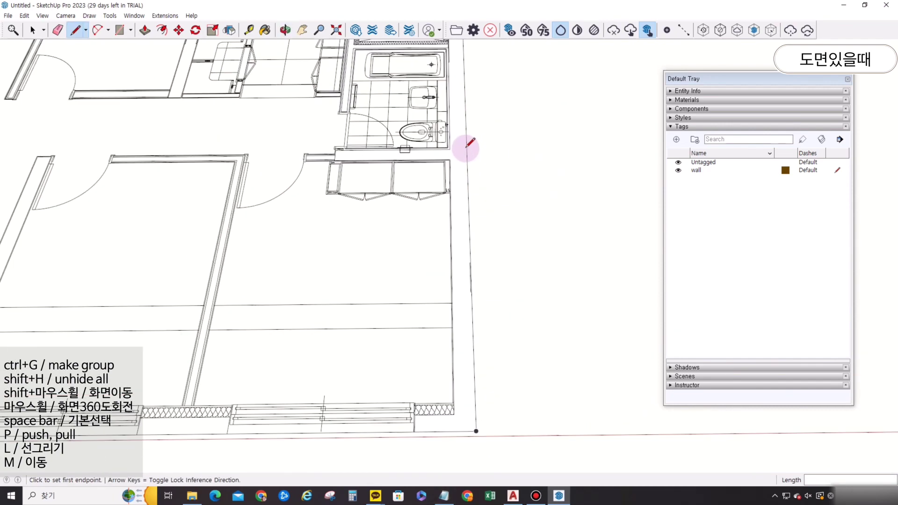
pyautogui.press('space')
pyautogui.click(461, 418)
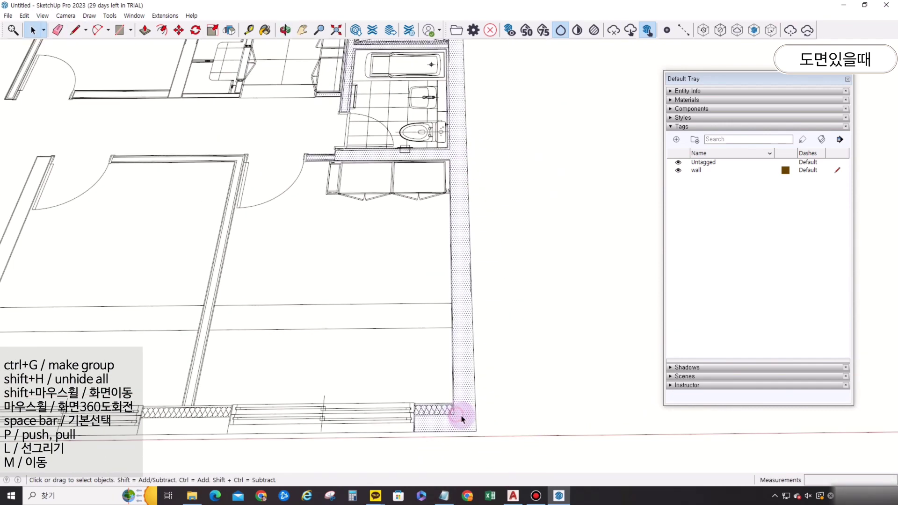
pyautogui.click(495, 400)
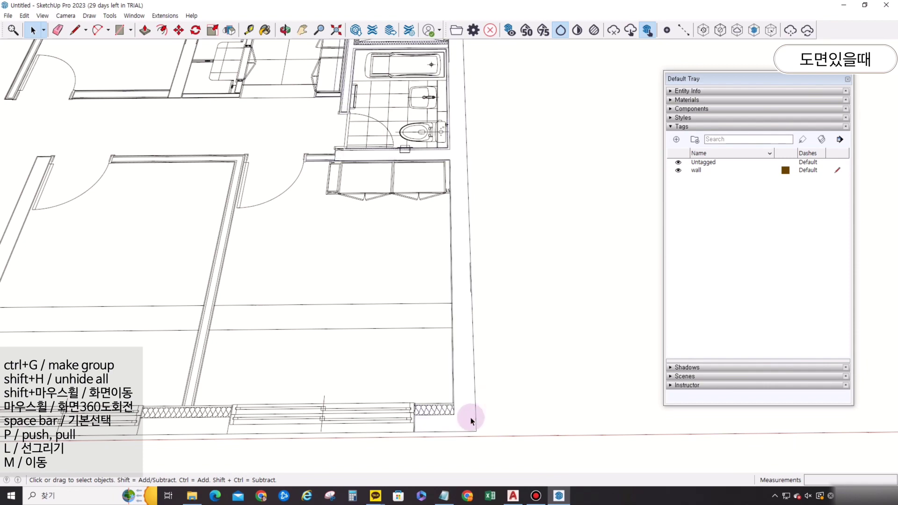
# Extrude the closed right-hand wall face upward by 2300 mm with Push/Pull.
pyautogui.click(468, 419)
pyautogui.scroll(-4, 461, 381)
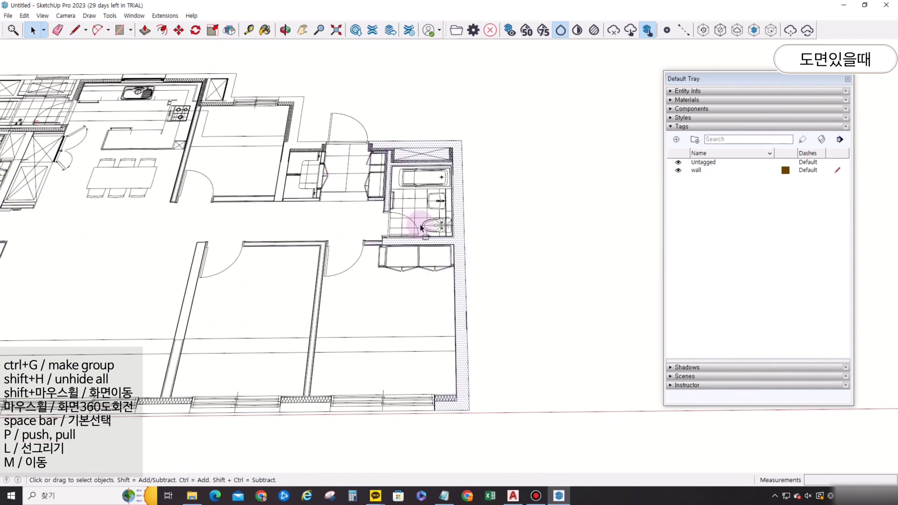
pyautogui.press('p')
pyautogui.click(461, 250)
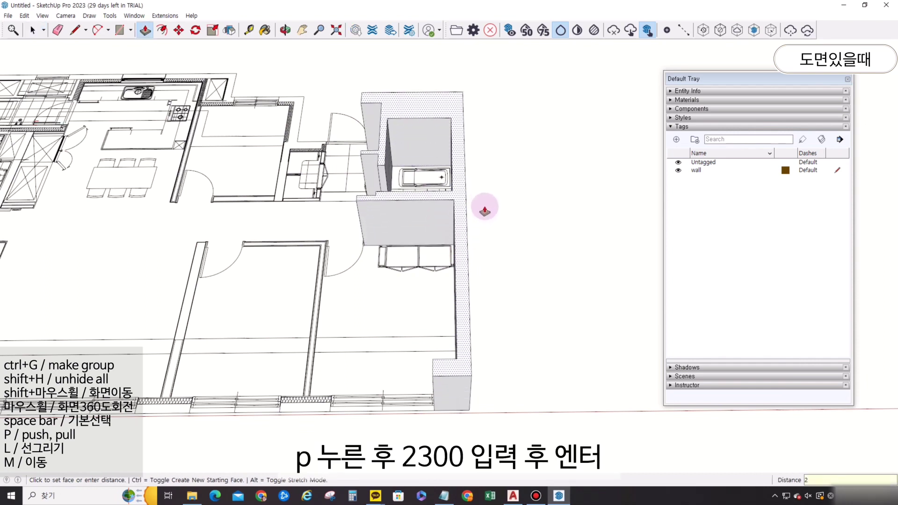
pyautogui.press('Return')
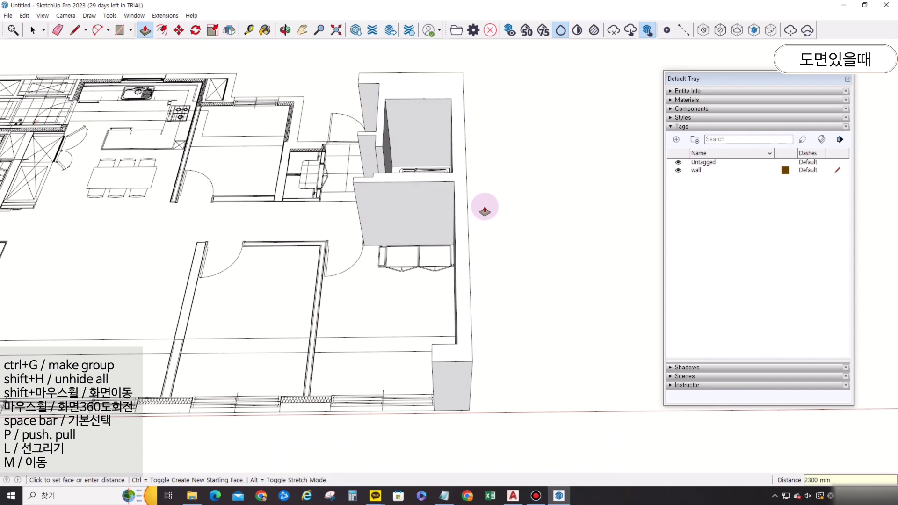
# Select the whole extruded wall with all its connected geometry and make it a group.
pyautogui.press('space')
pyautogui.moveTo(445, 237); pyautogui.dragTo(432, 248, button='middle')
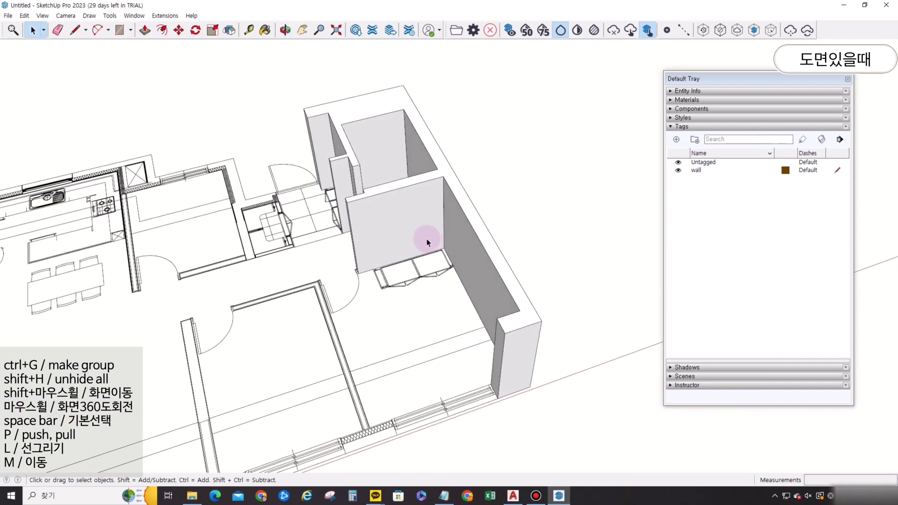
pyautogui.tripleClick(424, 234)
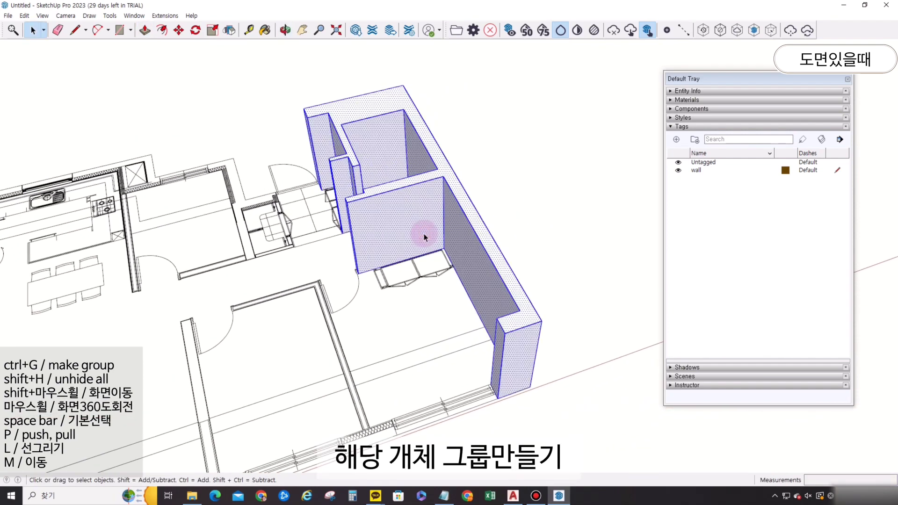
pyautogui.hotkey('ctrl', 'g')
pyautogui.click(516, 266)
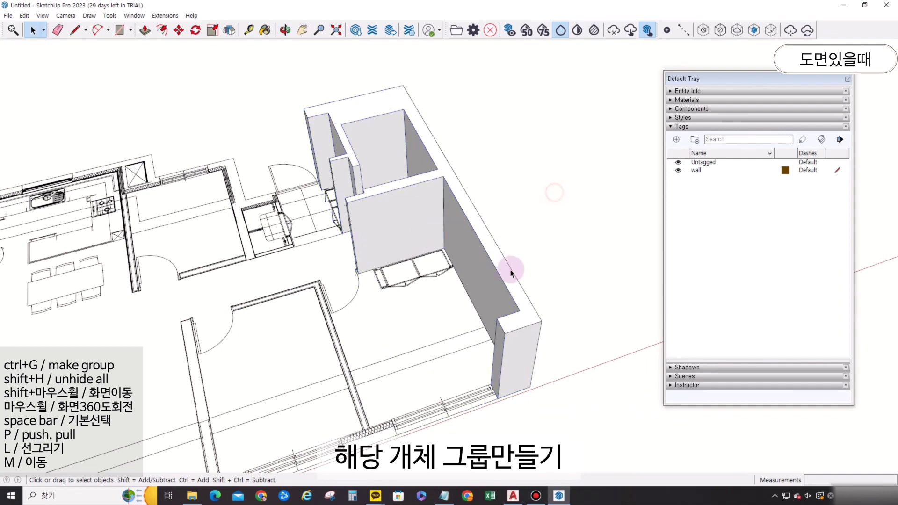
# Open the wall group for editing and get the Line tool ready beside the entrance storage room.
pyautogui.moveTo(515, 267); pyautogui.dragTo(418, 291, button='middle')
pyautogui.keyDown('shift'); pyautogui.moveTo(406, 254); pyautogui.dragTo(458, 253, button='middle'); pyautogui.keyUp('shift')
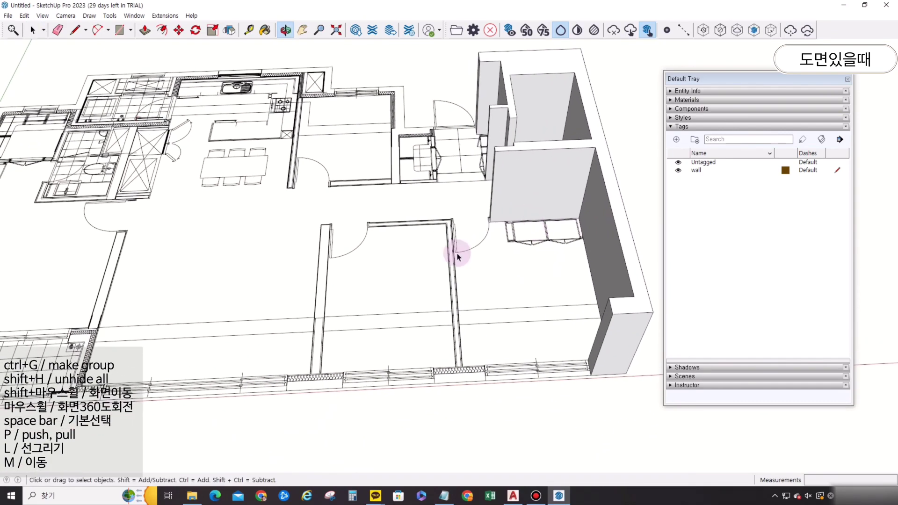
pyautogui.moveTo(364, 207); pyautogui.dragTo(509, 194, button='middle')
pyautogui.click(508, 194)
pyautogui.doubleClick(523, 184)
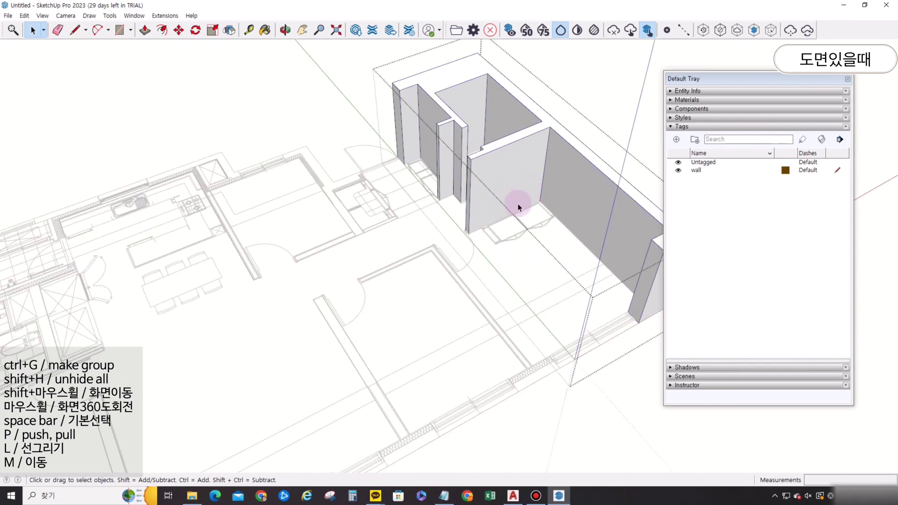
pyautogui.click(628, 114)
pyautogui.doubleClick(491, 170)
pyautogui.press('l')
pyautogui.scroll(6, 387, 232)
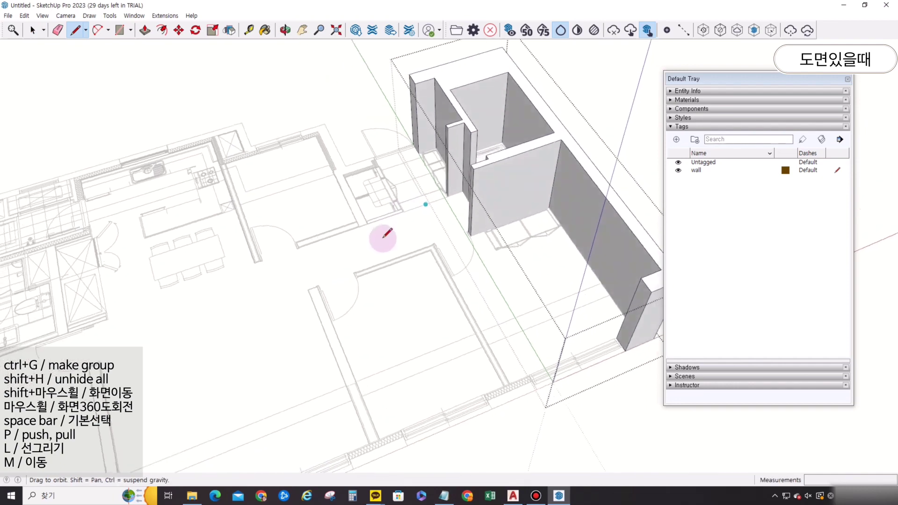
pyautogui.scroll(3, 339, 140)
pyautogui.click(335, 134)
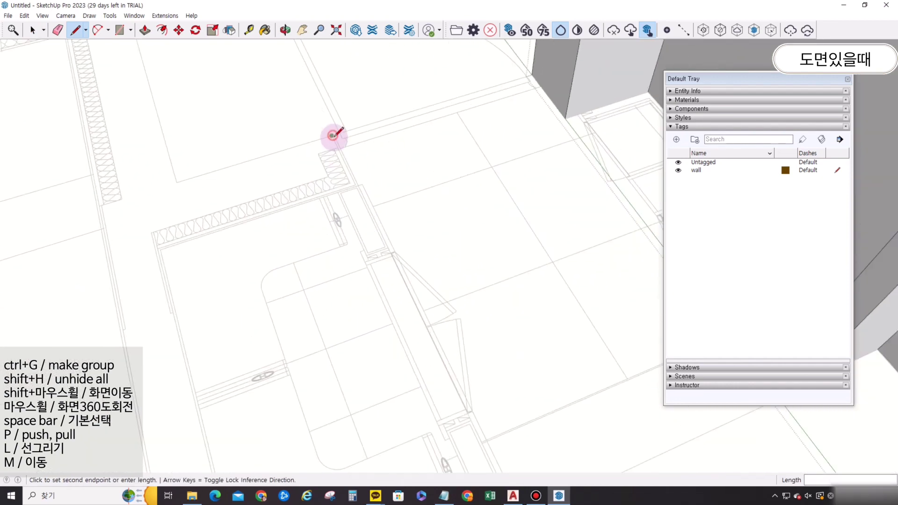
pyautogui.scroll(3, 367, 220)
pyautogui.scroll(1, 392, 255)
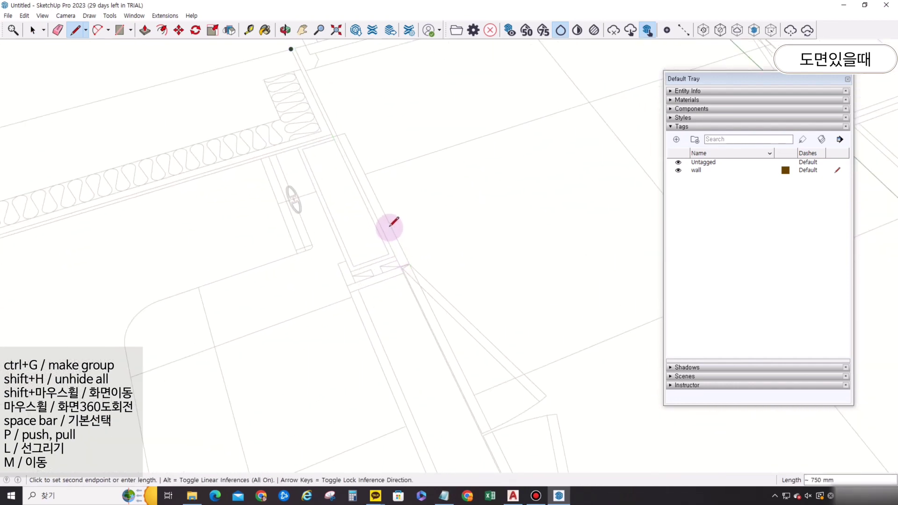
pyautogui.click(291, 49)
pyautogui.press('Escape')
pyautogui.scroll(-4, 234, 100)
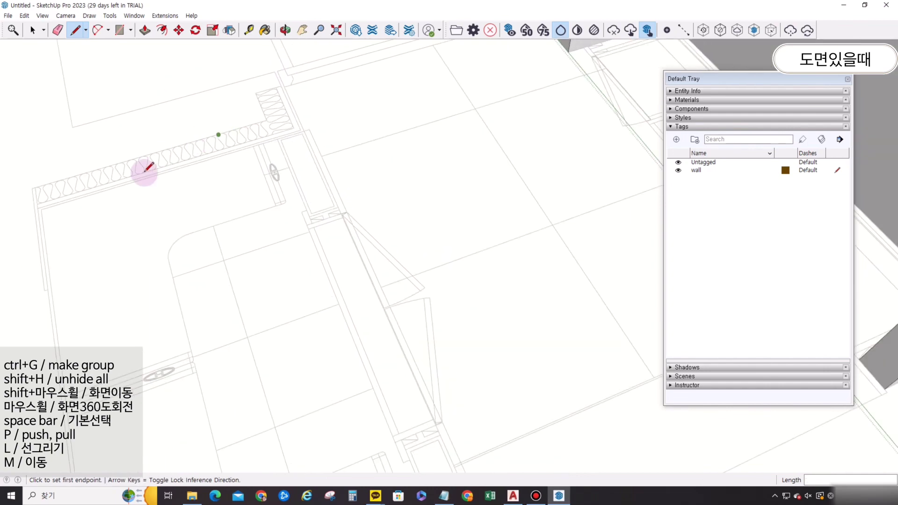
# Trace the wall above the entrance storage room for 770 mm from its outer corner, and continue about 780 mm down to the closet door's edge.
pyautogui.keyDown('shift'); pyautogui.moveTo(101, 150); pyautogui.dragTo(175, 142, button='middle'); pyautogui.keyUp('shift')
pyautogui.click(169, 142)
pyautogui.scroll(1, 358, 89)
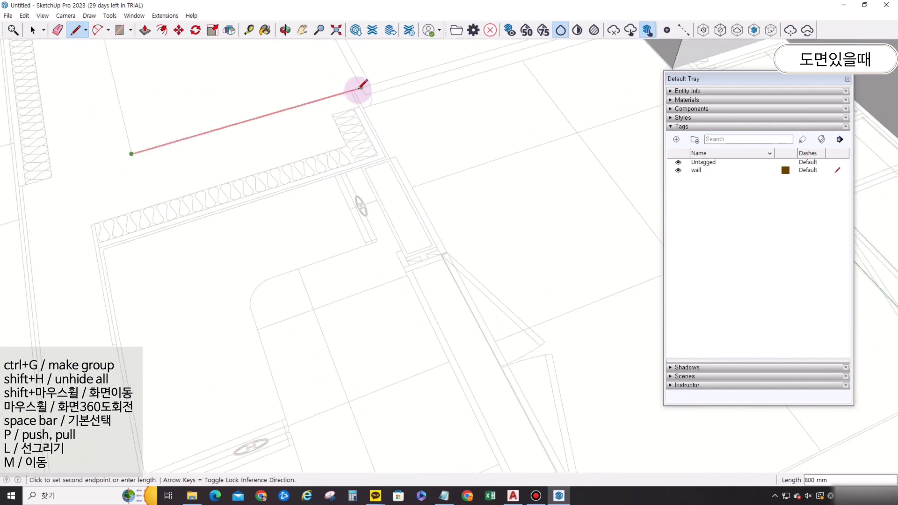
pyautogui.scroll(2, 358, 84)
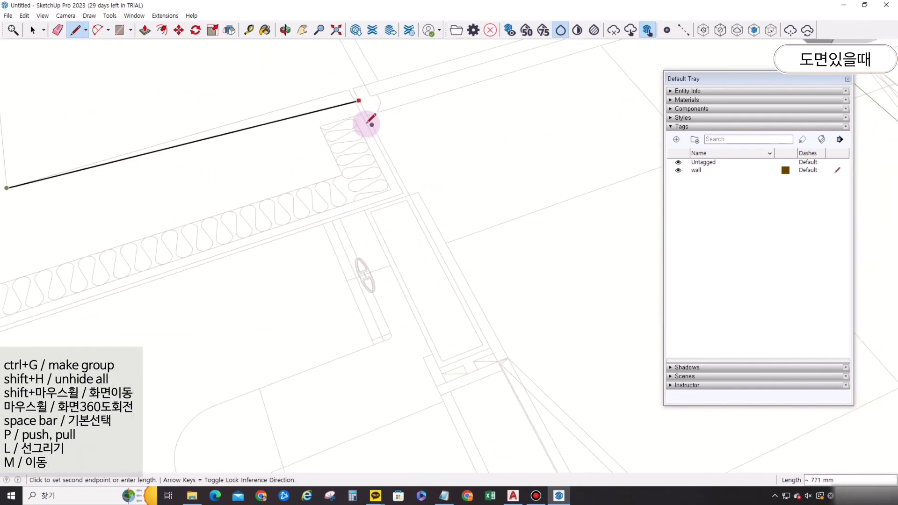
pyautogui.press('Right')
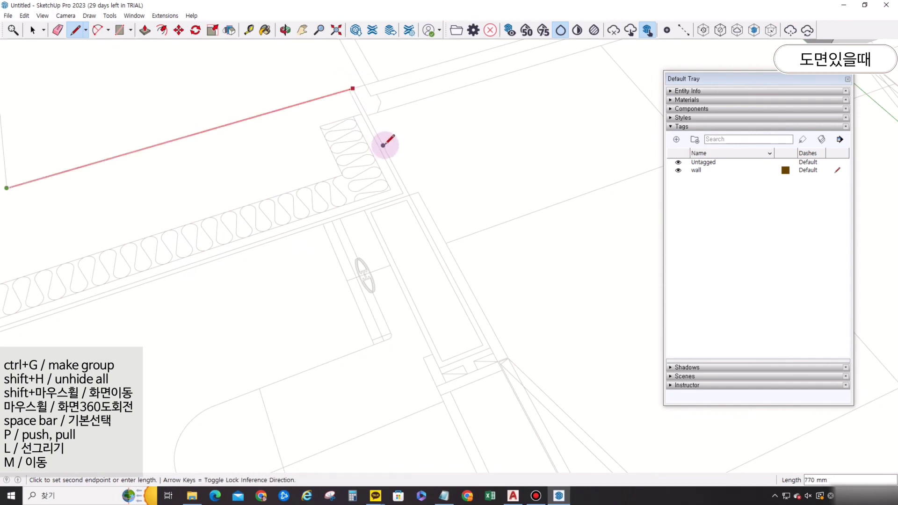
pyautogui.click(385, 144)
pyautogui.click(509, 359)
pyautogui.keyDown('shift'); pyautogui.moveTo(573, 417); pyautogui.dragTo(498, 245, button='middle'); pyautogui.keyUp('shift')
pyautogui.scroll(-1, 499, 245)
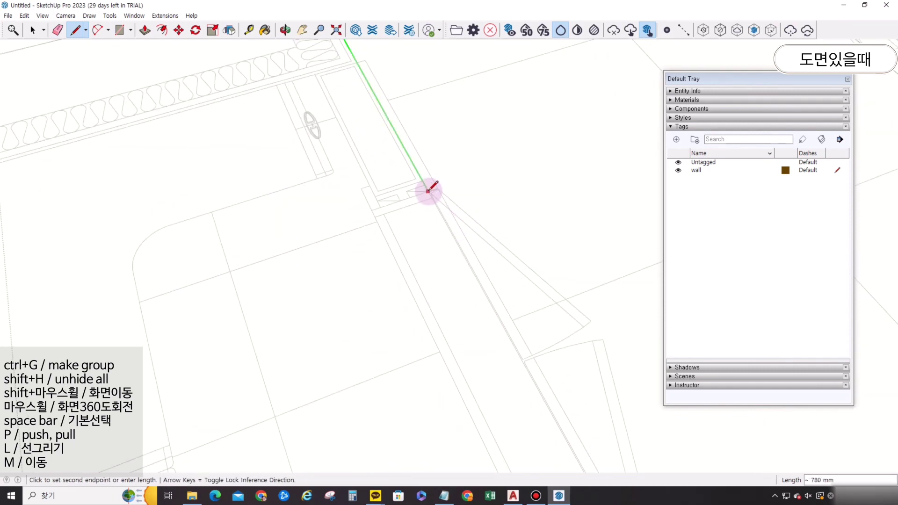
# Trace the wall end beside the closet door and the storage room's inner upper edges to its upper-left corner.
pyautogui.click(380, 207)
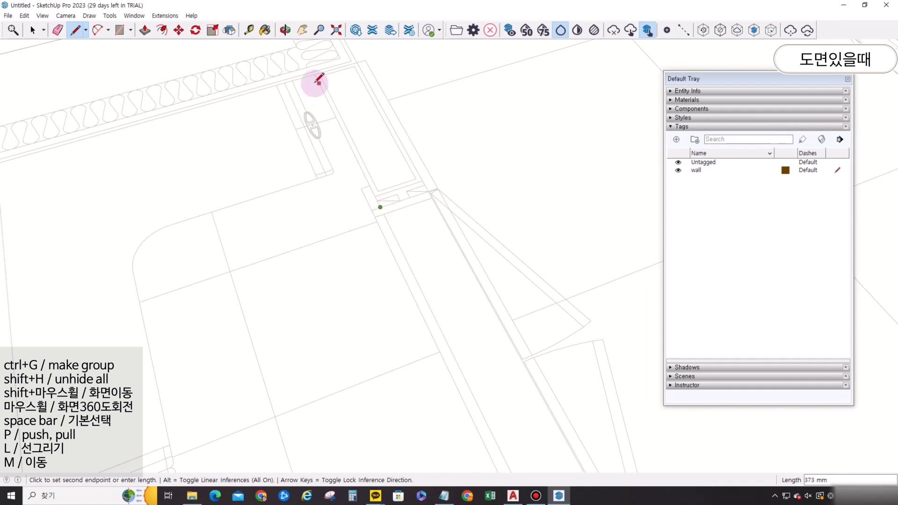
pyautogui.click(315, 77)
pyautogui.scroll(-2, 262, 93)
pyautogui.keyDown('shift'); pyautogui.moveTo(147, 161); pyautogui.dragTo(351, 126, button='middle'); pyautogui.keyUp('shift')
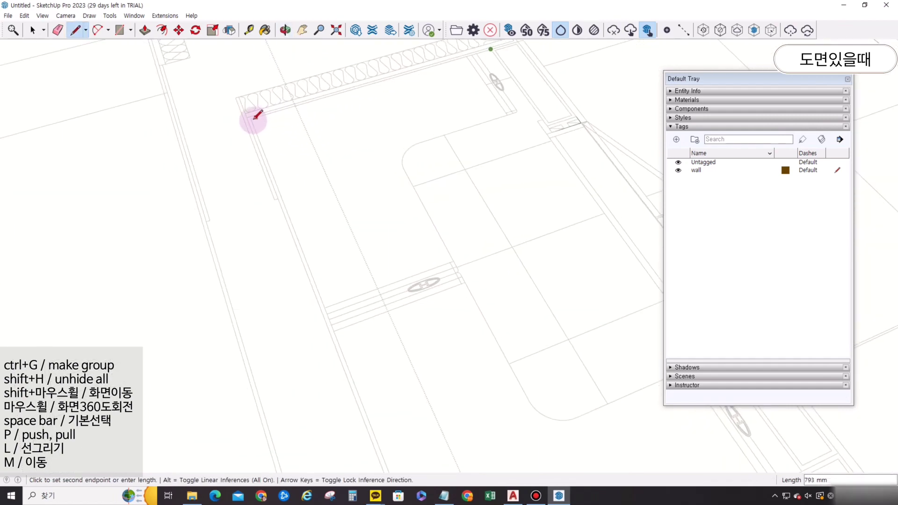
pyautogui.click(252, 121)
# Trace the storage room's left wall for about 1530 mm and its lower wall for 810 mm to the short partition.
pyautogui.scroll(-3, 269, 169)
pyautogui.keyDown('shift'); pyautogui.moveTo(337, 323); pyautogui.dragTo(269, 101, button='middle'); pyautogui.keyUp('shift')
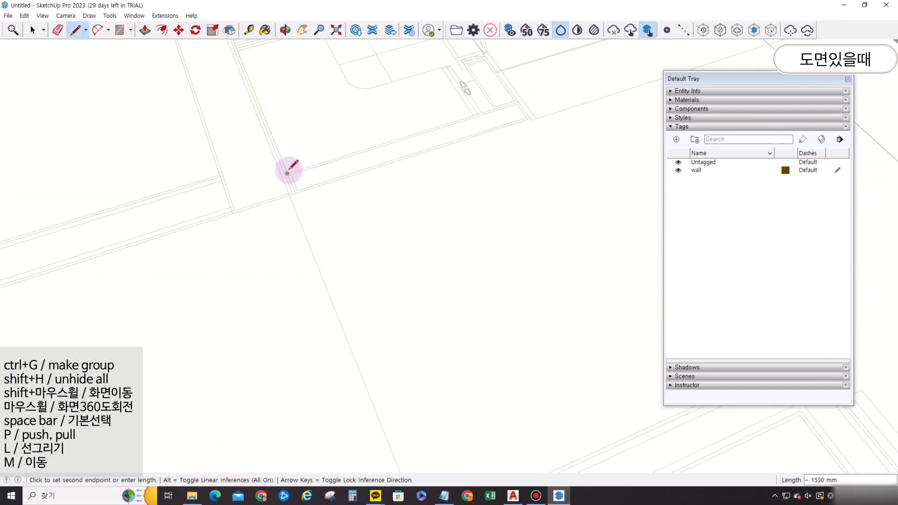
pyautogui.click(288, 171)
pyautogui.scroll(3, 488, 91)
pyautogui.keyDown('shift'); pyautogui.moveTo(489, 96); pyautogui.dragTo(421, 219, button='middle'); pyautogui.keyUp('shift')
pyautogui.scroll(1, 421, 219)
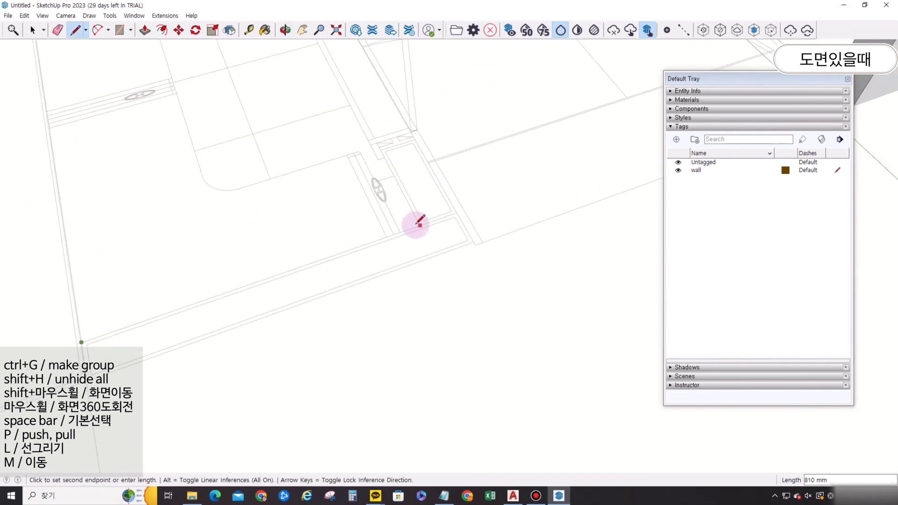
pyautogui.click(416, 225)
pyautogui.click(82, 343)
pyautogui.click(83, 343)
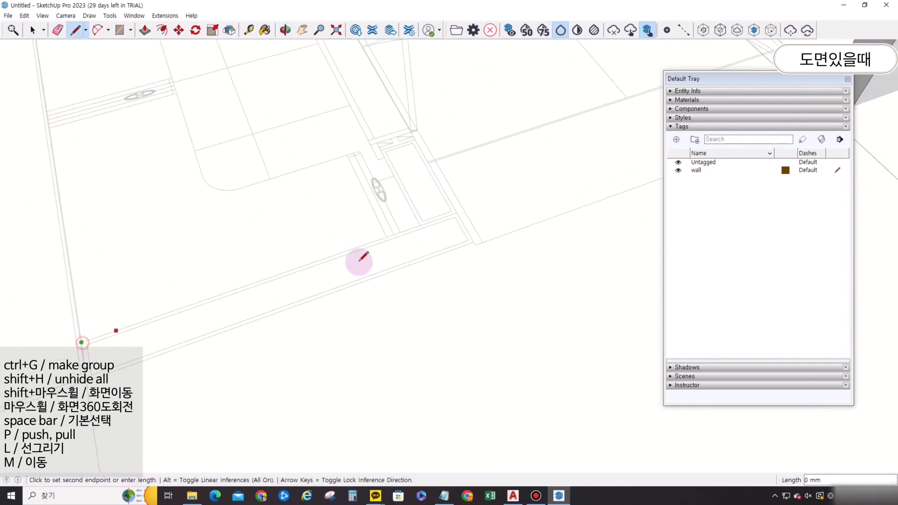
pyautogui.click(420, 225)
pyautogui.click(420, 224)
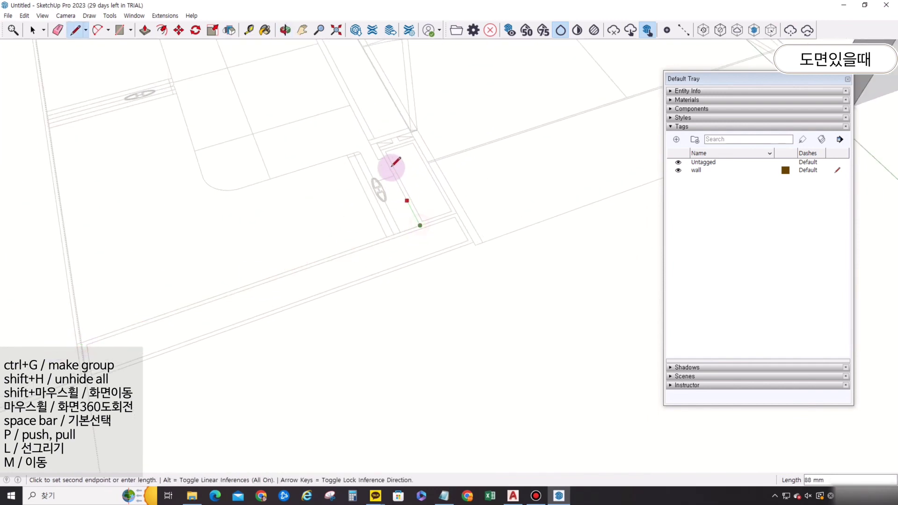
# Trace around the short partition below the closet door, ending with its 410 mm entrance-side edge down to the corridor corner.
pyautogui.click(380, 147)
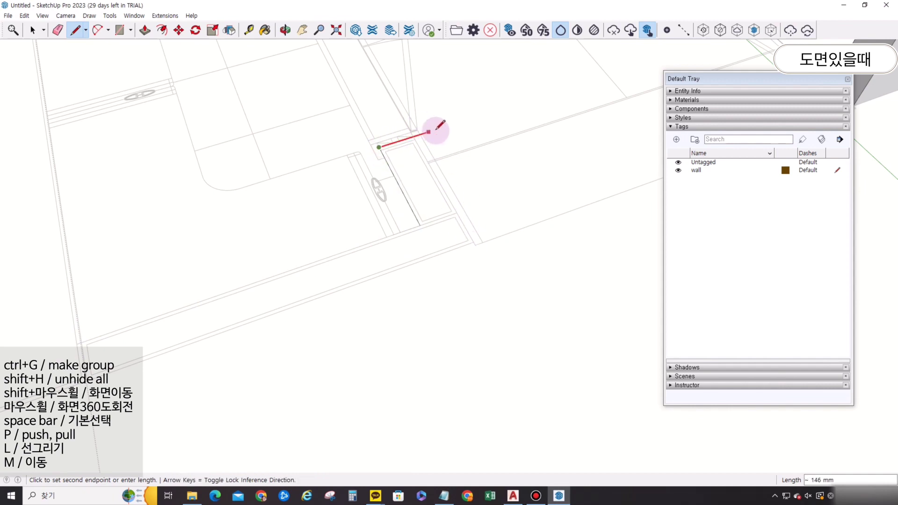
pyautogui.scroll(-2, 469, 247)
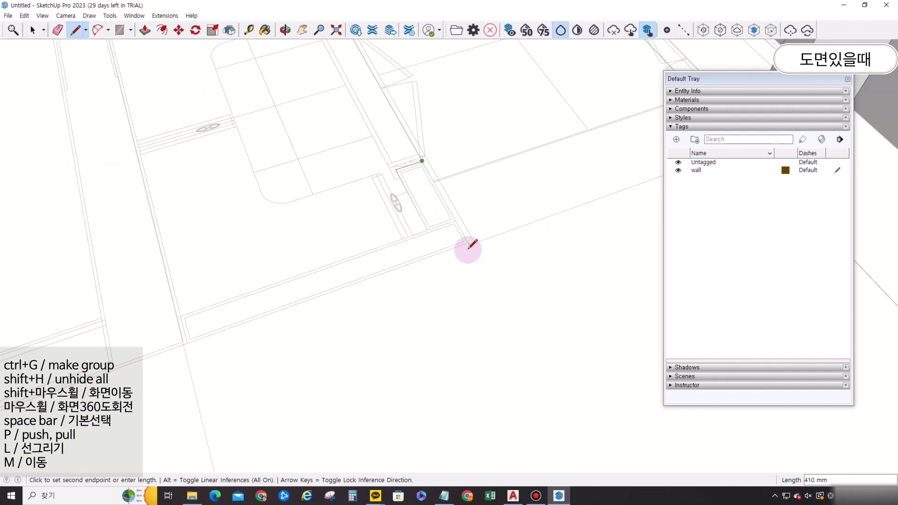
pyautogui.click(467, 243)
# Trace the corridor side of the wall to the adjacent room's door opening, and the 190 mm wall end there.
pyautogui.keyDown('shift'); pyautogui.moveTo(254, 319); pyautogui.dragTo(349, 287, button='middle'); pyautogui.keyUp('shift')
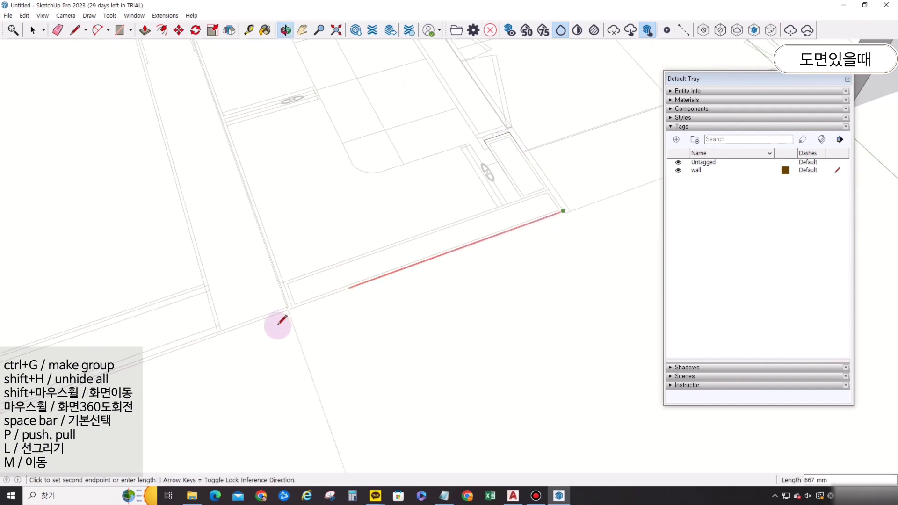
pyautogui.scroll(-4, 249, 324)
pyautogui.keyDown('shift'); pyautogui.moveTo(236, 319); pyautogui.dragTo(540, 246, button='middle'); pyautogui.keyUp('shift')
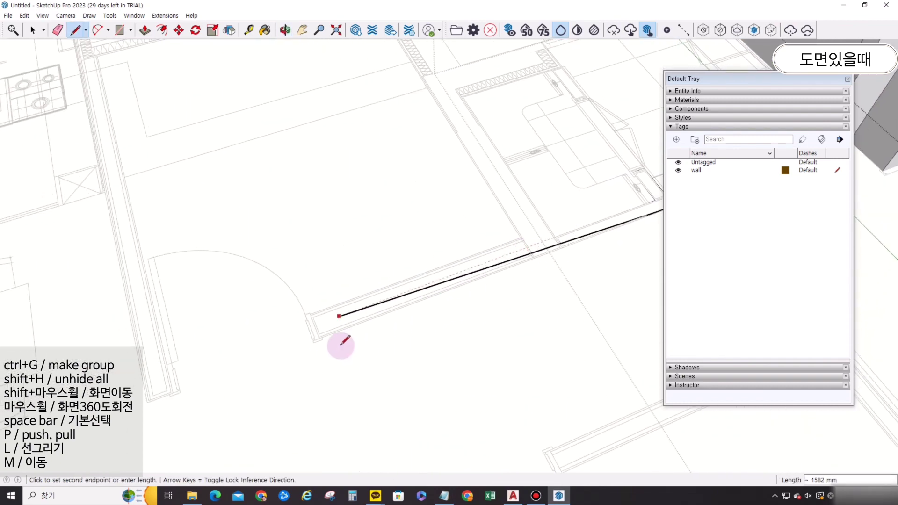
pyautogui.scroll(4, 316, 337)
pyautogui.click(321, 333)
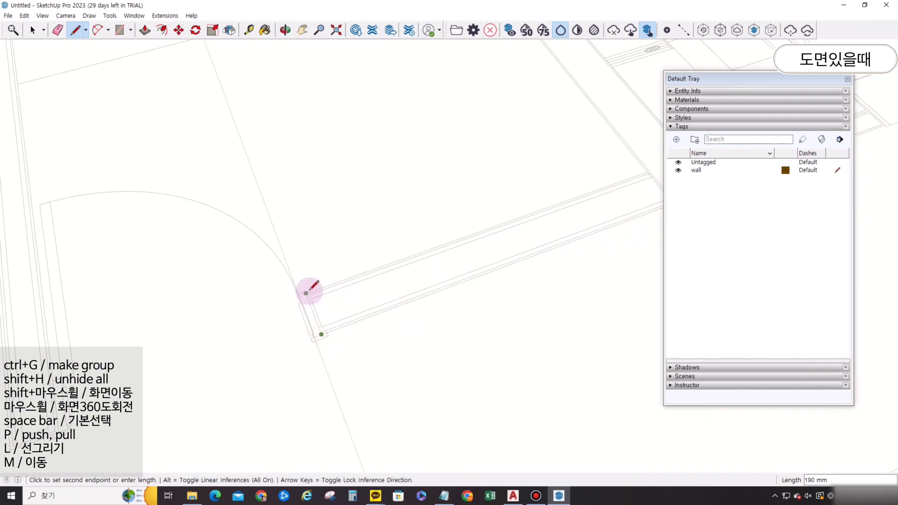
pyautogui.click(307, 293)
# Trace the adjacent room's lower and right inner walls up to the window, and the wall's end at the window opening.
pyautogui.keyDown('shift'); pyautogui.moveTo(589, 182); pyautogui.dragTo(365, 346, button='middle'); pyautogui.keyUp('shift')
pyautogui.click(443, 315)
pyautogui.keyDown('shift'); pyautogui.moveTo(299, 117); pyautogui.dragTo(421, 398, button='middle'); pyautogui.keyUp('shift')
pyautogui.click(319, 120)
pyautogui.click(241, 143)
pyautogui.click(223, 93)
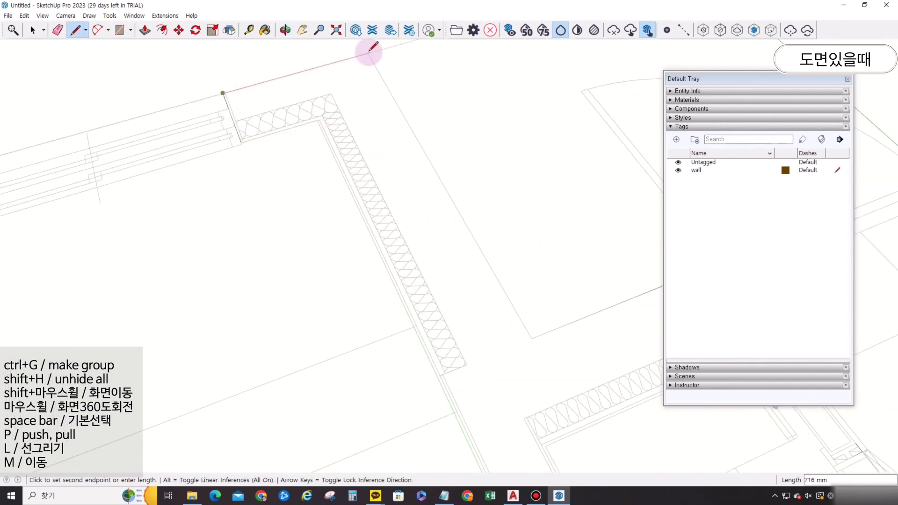
# Close the outline with the 716 mm outer edge and the line back to the storage room's outer corner, and extrude the face upward.
pyautogui.click(369, 52)
pyautogui.scroll(-4, 473, 295)
pyautogui.click(501, 315)
pyautogui.press('p')
pyautogui.click(377, 245)
pyautogui.click(373, 194)
# Trace the wall end at the adjacent room's window opening and the room's upper inner wall to its kitchen-side corner.
pyautogui.press('l')
pyautogui.scroll(4, 327, 141)
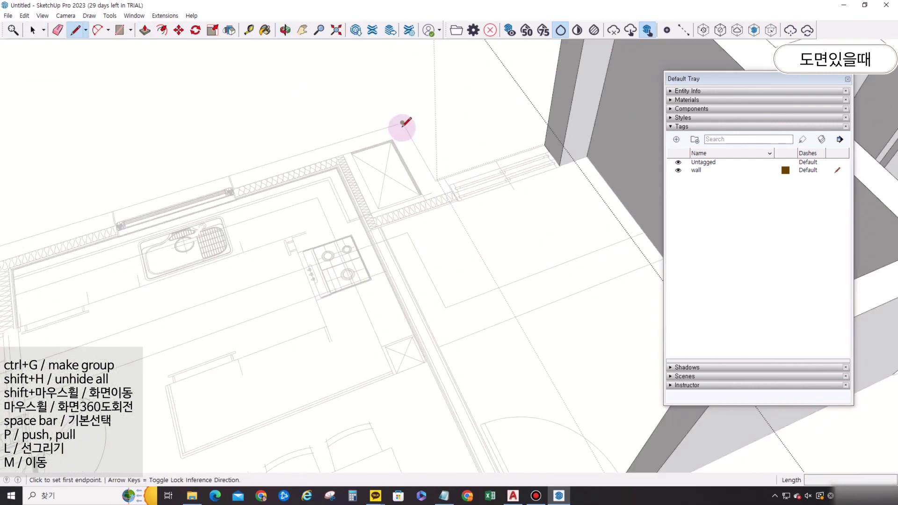
pyautogui.scroll(3, 433, 181)
pyautogui.click(429, 183)
pyautogui.click(486, 233)
pyautogui.click(253, 316)
# Trace the partition between the kitchen and the adjacent room down to its end, across, and back up to the kitchen's inner corner.
pyautogui.keyDown('shift'); pyautogui.moveTo(282, 417); pyautogui.dragTo(287, 164, button='middle'); pyautogui.keyUp('shift')
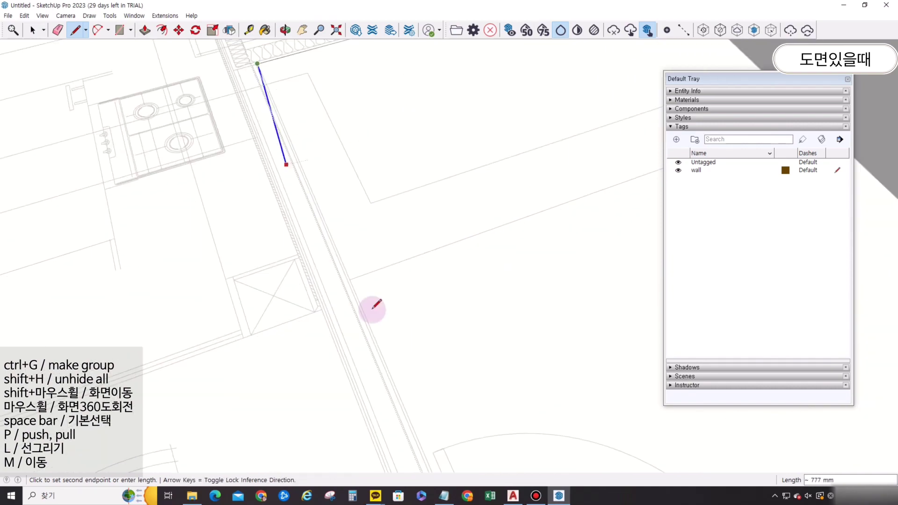
pyautogui.keyDown('shift'); pyautogui.moveTo(402, 421); pyautogui.dragTo(299, 126, button='middle'); pyautogui.keyUp('shift')
pyautogui.click(385, 302)
pyautogui.click(341, 313)
pyautogui.keyDown('shift'); pyautogui.moveTo(262, 102); pyautogui.dragTo(402, 421, button='middle'); pyautogui.keyUp('shift')
pyautogui.scroll(3, 329, 169)
pyautogui.scroll(-5, 337, 173)
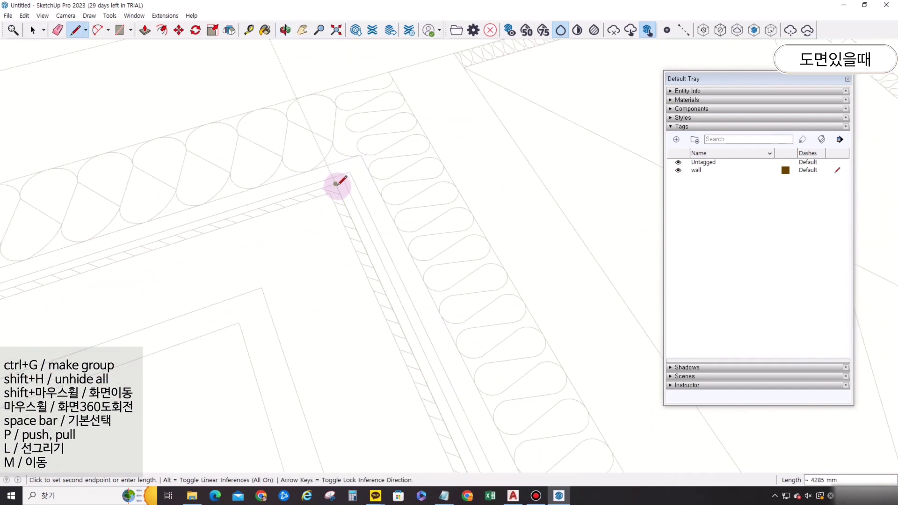
# Complete the outline from the kitchen's inner corner to its window opening, and extrude the enclosed wall face upward.
pyautogui.moveTo(345, 230); pyautogui.dragTo(287, 290, button='middle')
pyautogui.scroll(4, 491, 202)
pyautogui.scroll(-4, 487, 208)
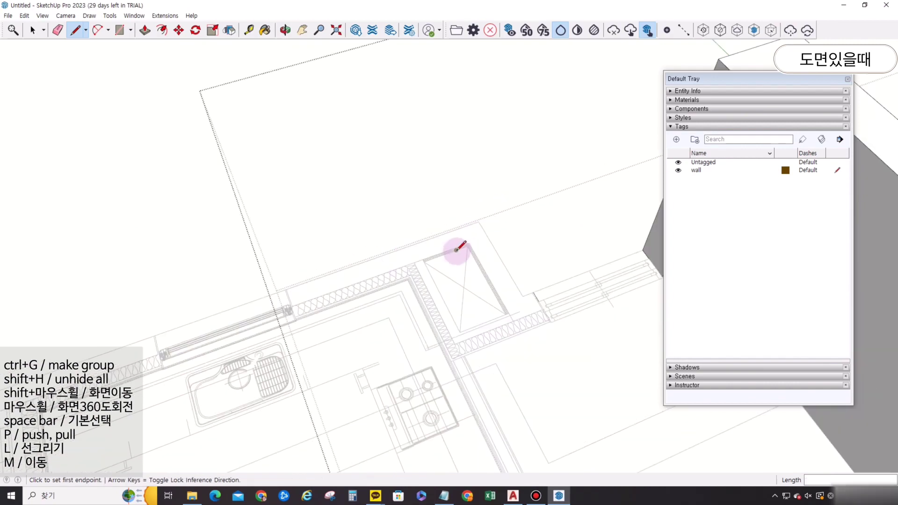
pyautogui.moveTo(461, 251); pyautogui.dragTo(363, 254, button='middle')
pyautogui.scroll(4, 400, 289)
# Trace the kitchen's inner wall from the far end of its window to the corner and down to the utility room doorway.
pyautogui.click(429, 288)
pyautogui.scroll(-3, 407, 291)
pyautogui.keyDown('shift'); pyautogui.moveTo(209, 333); pyautogui.dragTo(371, 191, button='middle'); pyautogui.keyUp('shift')
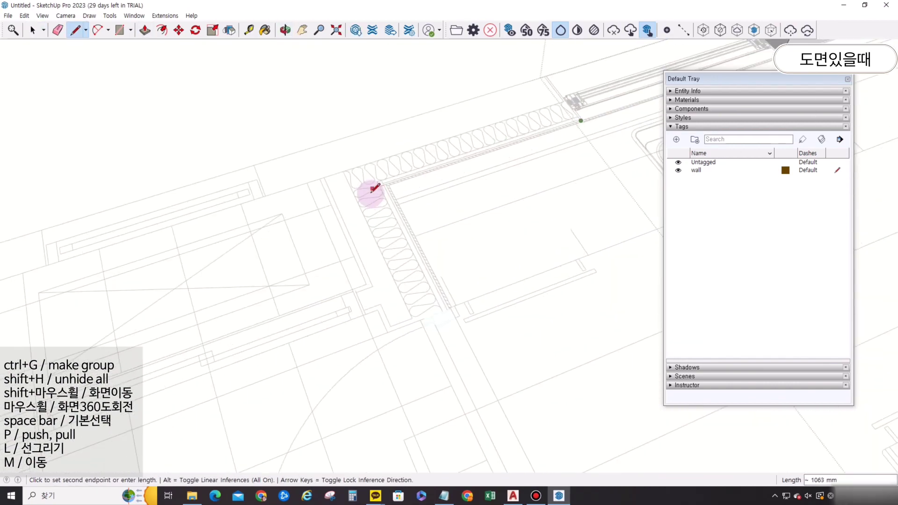
pyautogui.click(389, 207)
pyautogui.scroll(3, 477, 352)
pyautogui.moveTo(449, 346)
pyautogui.keyDown('shift'); pyautogui.mouseDown(button='middle')
pyautogui.moveTo(369, 272)
pyautogui.moveTo(299, 111)
pyautogui.moveTo(304, 235)
pyautogui.mouseUp(button='middle'); pyautogui.keyUp('shift')
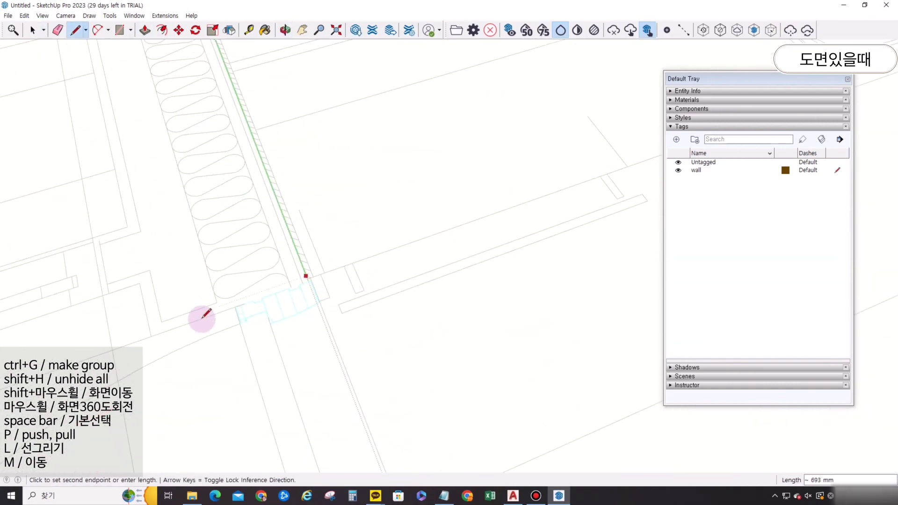
# Trace the stepped wall end at the utility room doorway, including its 120 mm edge, and the utility room side back to the outer wall.
pyautogui.keyDown('shift'); pyautogui.moveTo(150, 336); pyautogui.dragTo(312, 266, button='middle'); pyautogui.keyUp('shift')
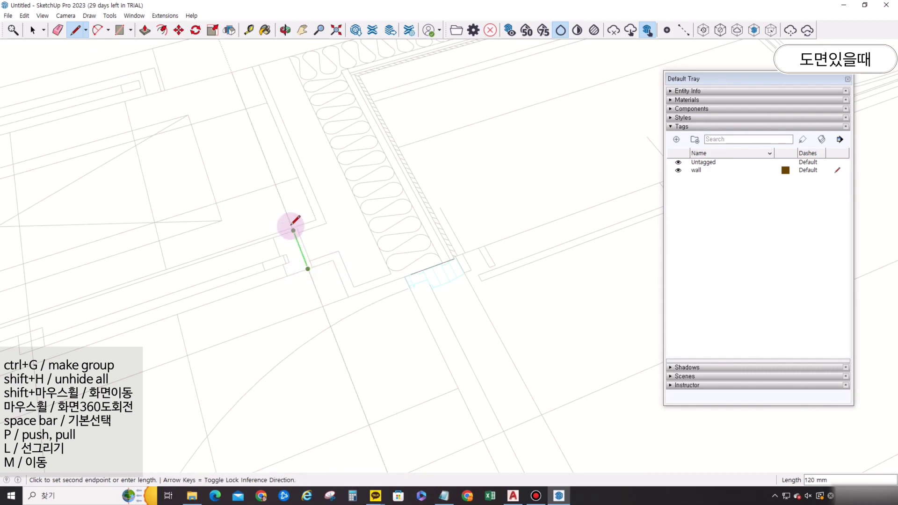
pyautogui.click(292, 228)
pyautogui.keyDown('shift'); pyautogui.moveTo(257, 70); pyautogui.dragTo(293, 225, button='middle'); pyautogui.keyUp('shift')
pyautogui.click(293, 216)
pyautogui.keyDown('shift'); pyautogui.moveTo(468, 154); pyautogui.dragTo(244, 251, button='middle'); pyautogui.keyUp('shift')
pyautogui.click(429, 210)
# Extrude the closed wall face between the kitchen and the utility room to the existing wall height.
pyautogui.scroll(-5, 412, 234)
pyautogui.press('p')
pyautogui.click(397, 245)
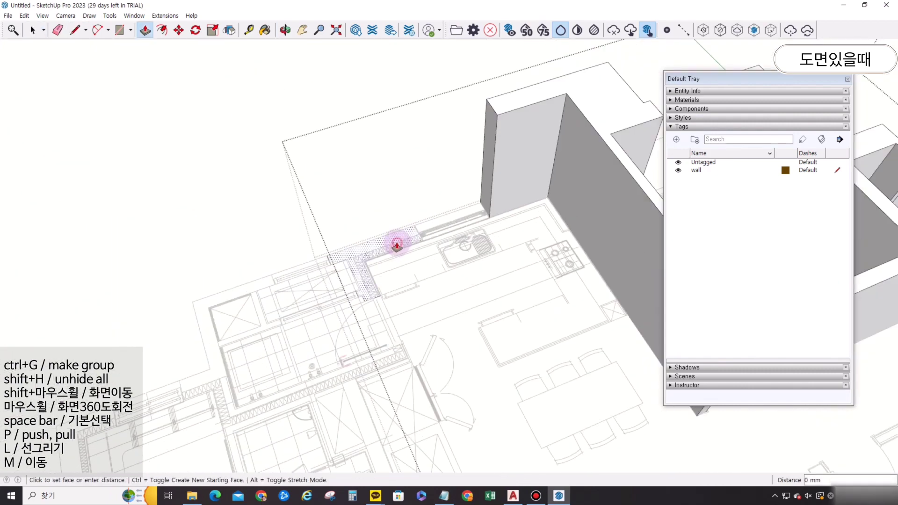
pyautogui.click(397, 246)
pyautogui.press('space')
# Trace from the outer corner around the utility room window's end, along the 265 mm inner edge, and down to the wall stub below.
pyautogui.keyDown('shift'); pyautogui.moveTo(262, 307); pyautogui.dragTo(372, 269, button='middle'); pyautogui.keyUp('shift')
pyautogui.scroll(5, 376, 258)
pyautogui.press('l')
pyautogui.click(145, 281)
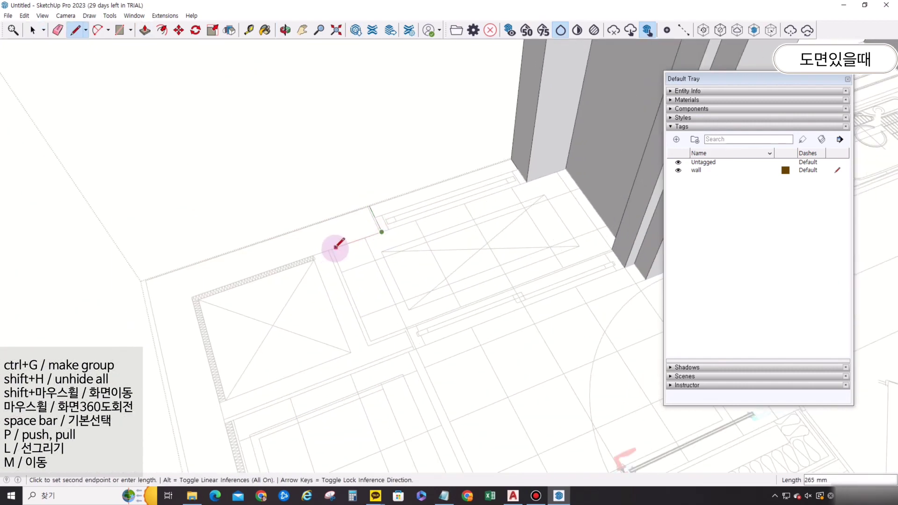
pyautogui.click(330, 250)
pyautogui.click(370, 342)
pyautogui.click(418, 323)
pyautogui.click(425, 351)
# Trace the upper bathroom's inner side and lower walls to the corner by the closets, and the wall's end there.
pyautogui.keyDown('shift'); pyautogui.moveTo(350, 266); pyautogui.dragTo(363, 112, button='middle'); pyautogui.keyUp('shift')
pyautogui.click(245, 261)
pyautogui.click(307, 414)
pyautogui.keyDown('shift'); pyautogui.moveTo(524, 328); pyautogui.dragTo(222, 232, button='middle'); pyautogui.keyUp('shift')
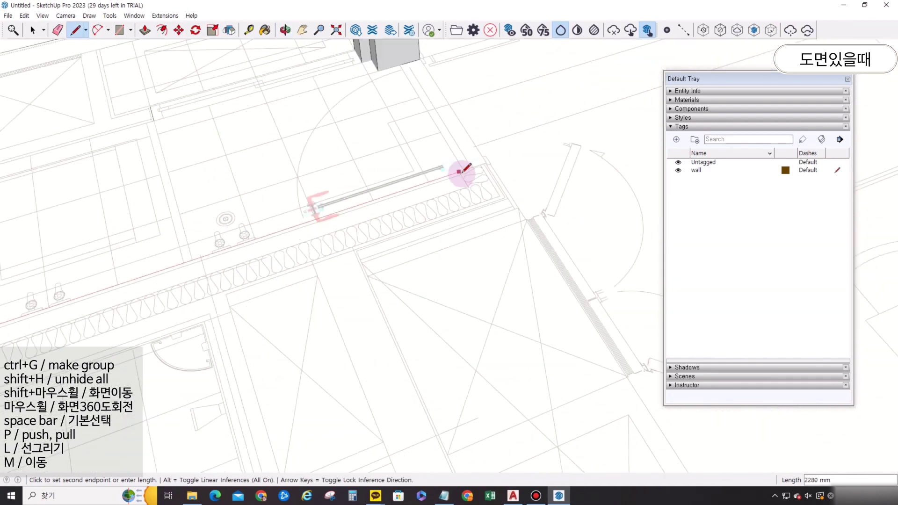
pyautogui.click(486, 161)
pyautogui.click(521, 213)
# Trace the wall above the closet back to its inner corner and down the closet's side to the lower partition.
pyautogui.click(327, 272)
pyautogui.scroll(-2, 327, 272)
pyautogui.keyDown('shift'); pyautogui.moveTo(398, 412); pyautogui.dragTo(368, 234, button='middle'); pyautogui.keyUp('shift')
pyautogui.click(369, 229)
# Trace the closet's lower partition along its upper edge, around its end, and back along the corridor to the lower bathroom's outer corner.
pyautogui.scroll(5, 476, 191)
pyautogui.click(501, 176)
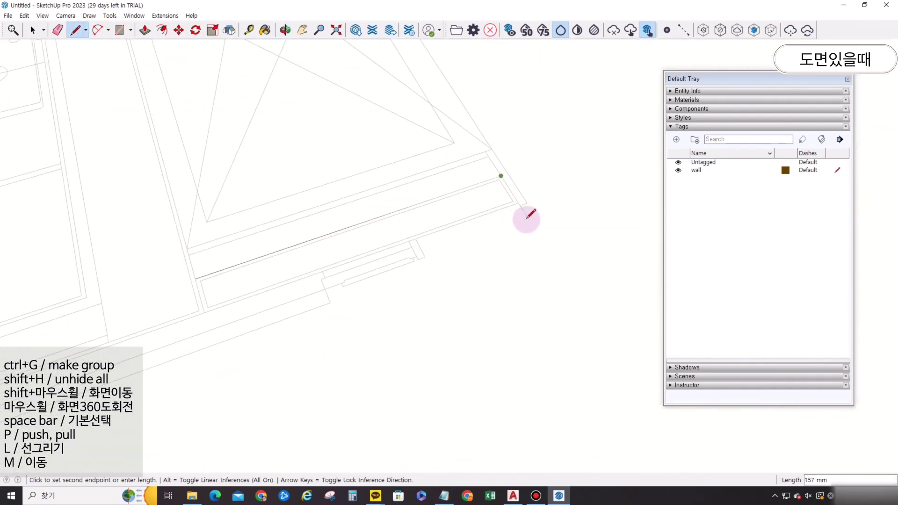
pyautogui.moveTo(527, 218); pyautogui.dragTo(380, 247, button='middle')
pyautogui.click(474, 207)
pyautogui.click(487, 229)
pyautogui.click(204, 307)
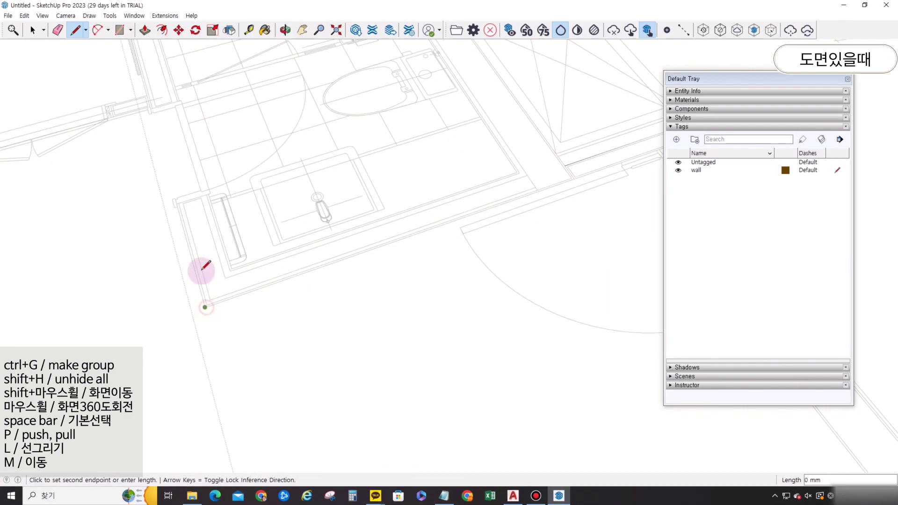
# Trace the short wall end beside the lower bathroom's entrance and its inner face down to the bathroom corner.
pyautogui.scroll(4, 187, 185)
pyautogui.click(156, 206)
pyautogui.click(222, 189)
pyautogui.click(272, 350)
# Trace the lower bathroom's lower and closet-side inner walls, and the 500 mm upper edge to the shower area.
pyautogui.keyDown('shift'); pyautogui.moveTo(491, 290); pyautogui.dragTo(164, 393, button='middle'); pyautogui.keyUp('shift')
pyautogui.click(495, 262)
pyautogui.keyDown('shift'); pyautogui.moveTo(355, 154); pyautogui.dragTo(374, 355, button='middle'); pyautogui.keyUp('shift')
pyautogui.click(367, 252)
pyautogui.scroll(2, 262, 280)
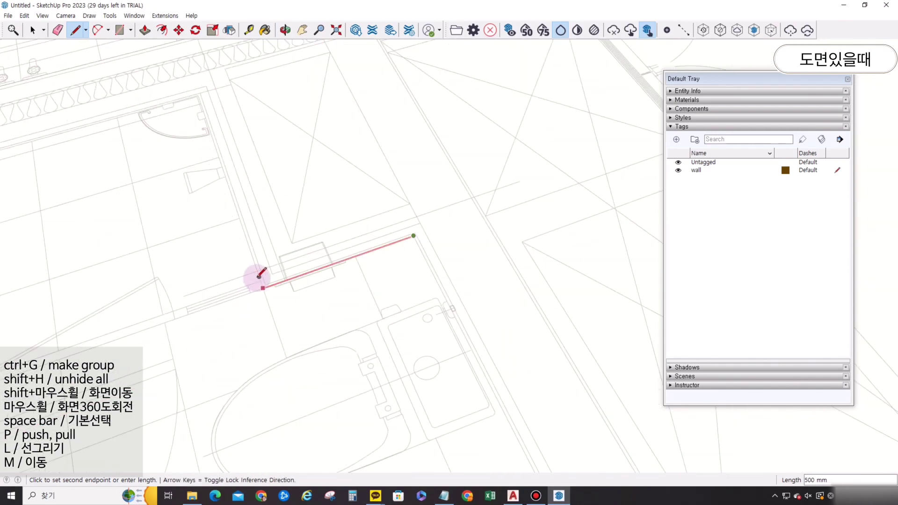
pyautogui.click(256, 279)
# Trace the shower area's inner walls and continue along the wall toward the bedroom.
pyautogui.keyDown('shift'); pyautogui.moveTo(234, 155); pyautogui.dragTo(318, 355, button='middle'); pyautogui.keyUp('shift')
pyautogui.click(293, 237)
pyautogui.keyDown('shift'); pyautogui.moveTo(286, 238); pyautogui.dragTo(207, 263, button='middle'); pyautogui.keyUp('shift')
pyautogui.moveTo(136, 306); pyautogui.dragTo(300, 305, button='middle')
# Trace the bedroom's upper inner wall to the window and the wall end there, and close the outline along the outer edges.
pyautogui.click(325, 240)
pyautogui.click(206, 274)
pyautogui.click(191, 207)
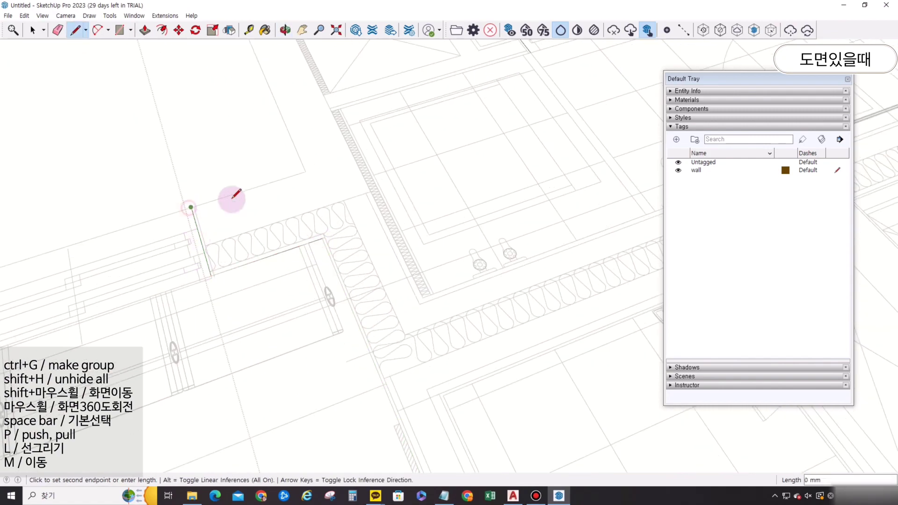
pyautogui.click(303, 170)
pyautogui.scroll(-3, 300, 196)
pyautogui.click(286, 230)
# Extrude the closed wall face around the bathrooms and closets to the existing wall height.
pyautogui.press('space')
pyautogui.click(503, 286)
pyautogui.press('p')
pyautogui.click(427, 262)
pyautogui.press('space')
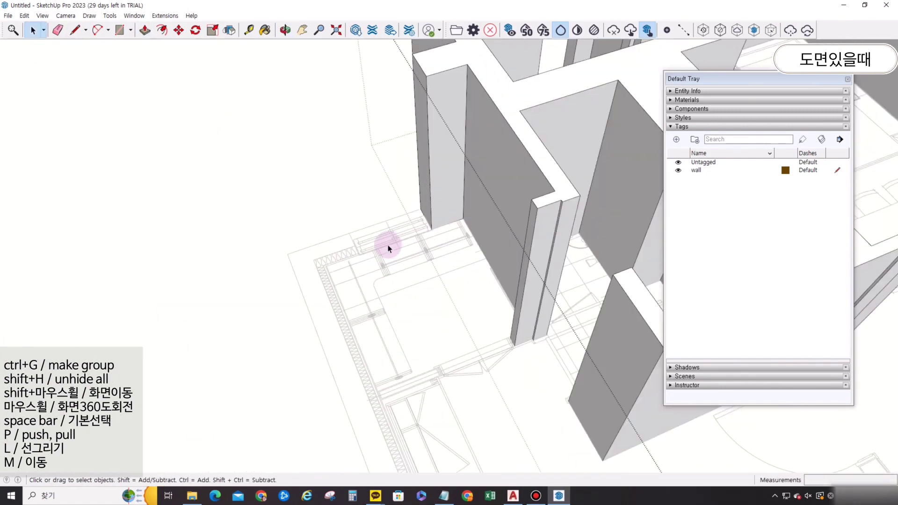
# Trace from the bedroom's outer corner to the far end of its window, around the wall end, and along the inner wall to the corner.
pyautogui.press('l')
pyautogui.click(133, 286)
pyautogui.scroll(2, 336, 276)
pyautogui.click(340, 293)
pyautogui.click(341, 293)
pyautogui.click(200, 343)
pyautogui.scroll(-4, 200, 343)
pyautogui.scroll(2, 285, 296)
pyautogui.scroll(-3, 281, 290)
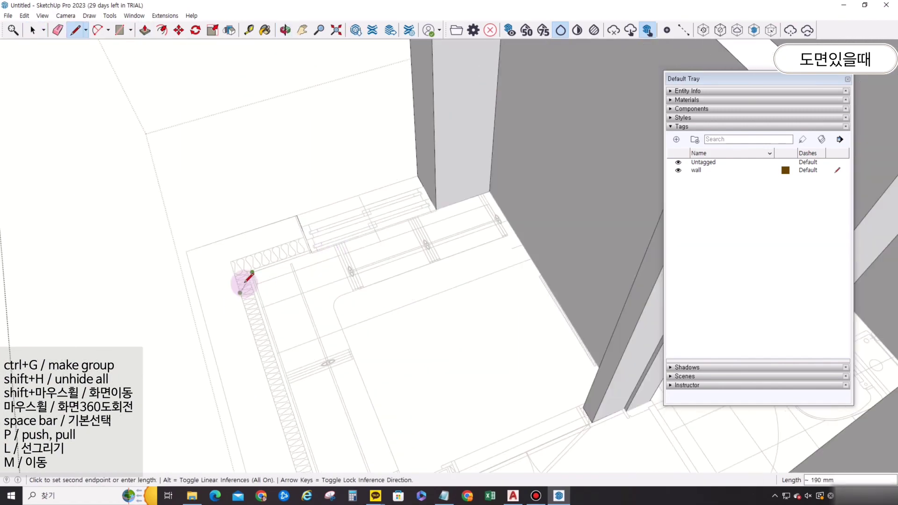
# Trace the bedroom's outer-side inner wall down to the first partition and along the partition's upper edge to its end.
pyautogui.scroll(4, 242, 267)
pyautogui.scroll(-4, 241, 267)
pyautogui.scroll(3, 320, 295)
pyautogui.click(320, 296)
pyautogui.scroll(3, 490, 250)
pyautogui.click(481, 225)
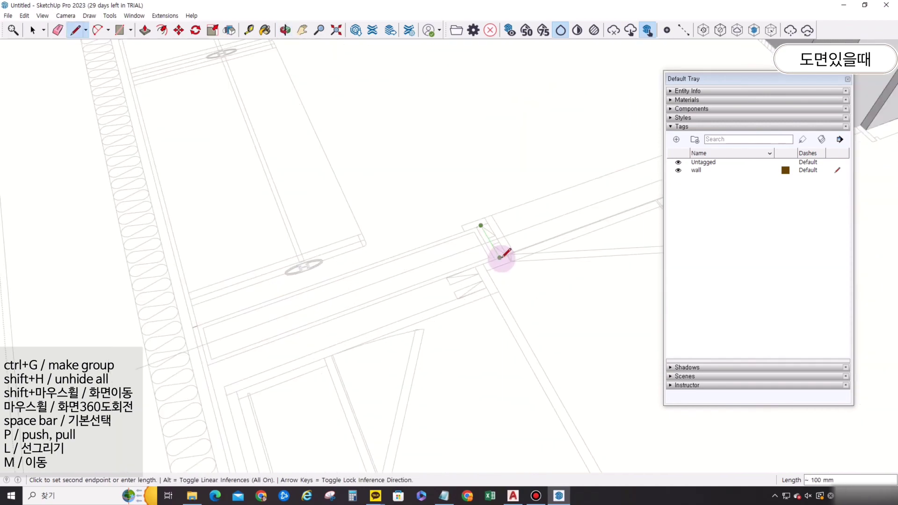
# Trace the first partition's end and lower edge, and the edges of the neighbouring partition back to the outer wall.
pyautogui.click(207, 365)
pyautogui.scroll(-4, 207, 364)
pyautogui.scroll(4, 264, 289)
pyautogui.click(513, 236)
pyautogui.click(277, 322)
# Trace the 3600 mm inner wall down to the lower room's corner, along the room's lower wall, and around its end at the opening.
pyautogui.scroll(-5, 277, 322)
pyautogui.scroll(3, 327, 430)
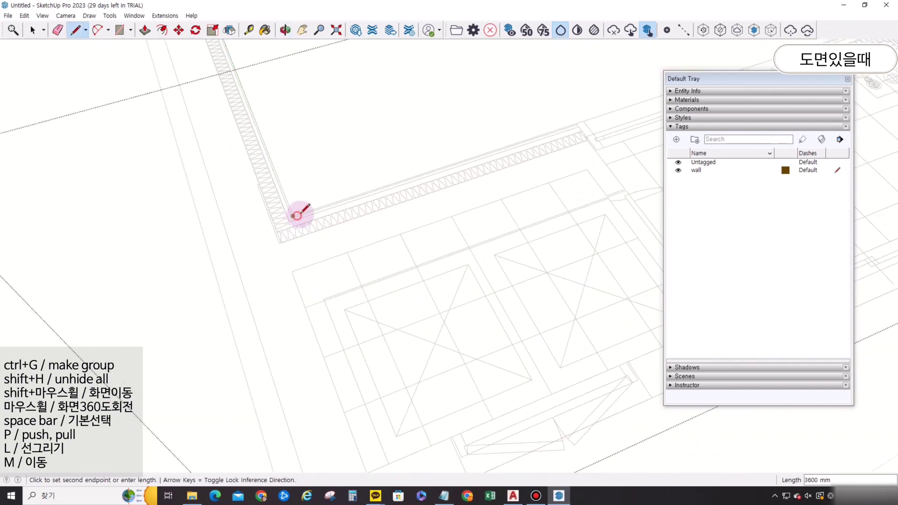
pyautogui.click(299, 214)
pyautogui.click(315, 253)
pyautogui.scroll(3, 335, 305)
pyautogui.click(348, 339)
pyautogui.click(313, 352)
pyautogui.click(294, 299)
# Trace the balcony's inner edges, close the outline around its 400 mm lower stub, and extrude the wall face to the existing height.
pyautogui.scroll(-5, 293, 299)
pyautogui.click(334, 204)
pyautogui.click(384, 374)
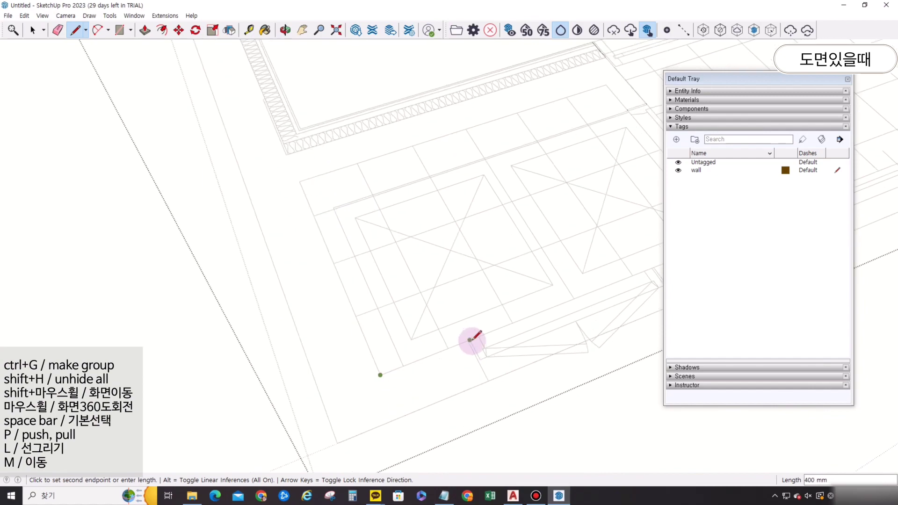
pyautogui.click(473, 341)
pyautogui.click(309, 379)
pyautogui.press('p')
pyautogui.doubleClick(242, 156)
# Outline the wall segment beyond the balcony's folding doors, up to the next window, and extrude it to the existing wall height.
pyautogui.scroll(-2, 364, 234)
pyautogui.moveTo(364, 234); pyautogui.dragTo(399, 215, button='middle')
pyautogui.scroll(6, 296, 337)
pyautogui.press('l')
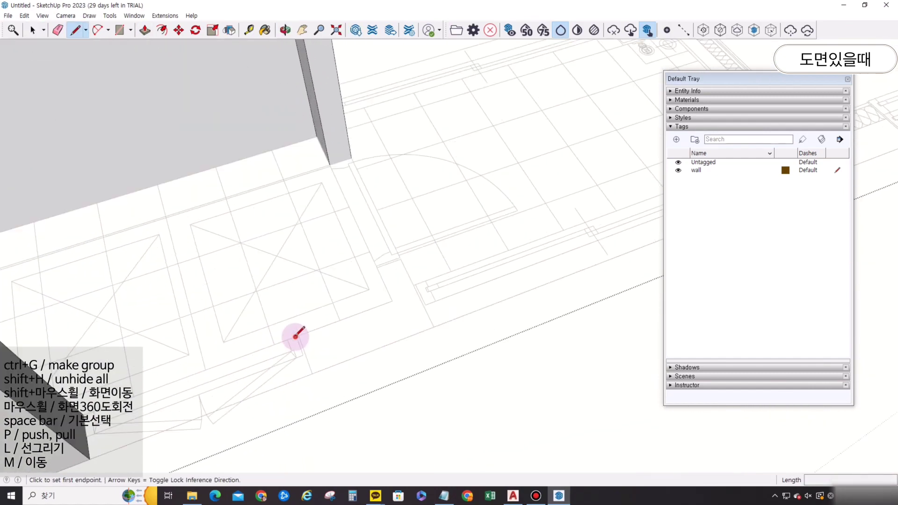
pyautogui.click(296, 336)
pyautogui.click(294, 337)
pyautogui.press('p')
pyautogui.doubleClick(343, 339)
pyautogui.press('space')
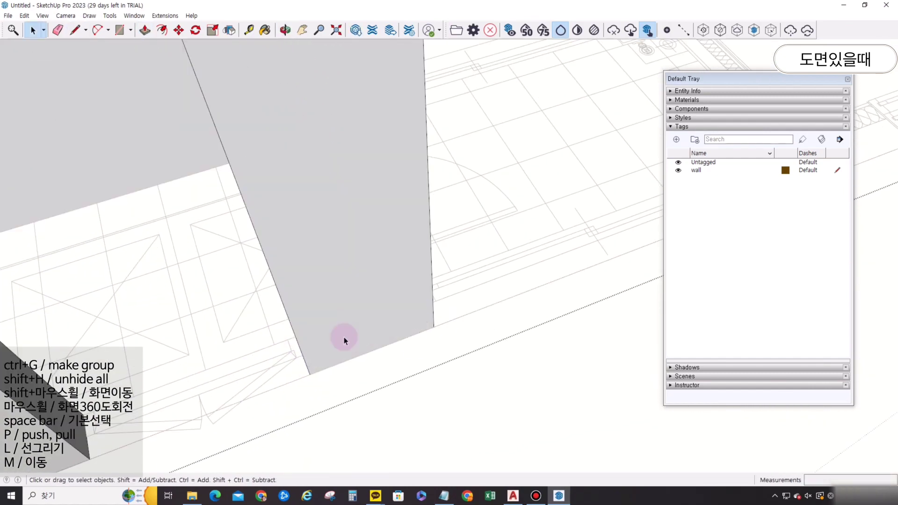
# Trace the wall end at the next room's window opening and the 450 mm inner wall to the room's corner.
pyautogui.scroll(-5, 344, 339)
pyautogui.press('l')
pyautogui.click(333, 299)
pyautogui.click(351, 344)
pyautogui.scroll(3, 441, 237)
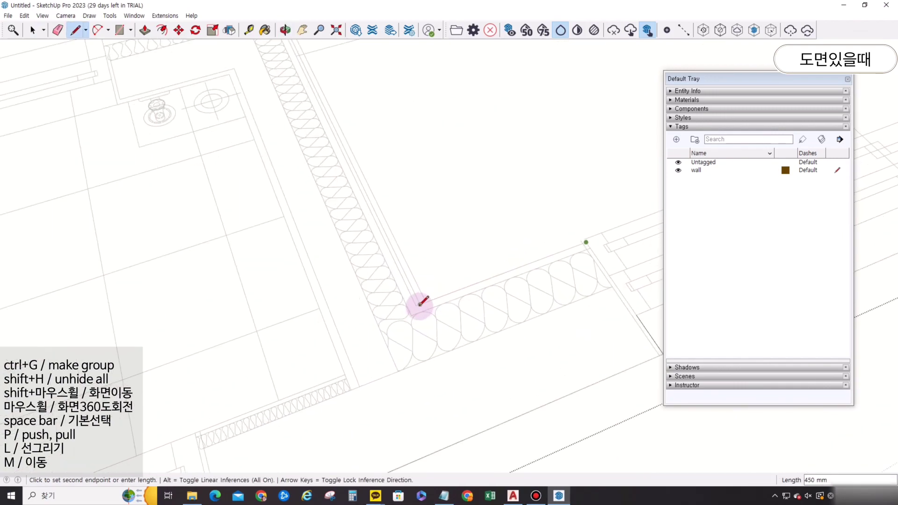
pyautogui.click(419, 305)
# Trace the room's bathroom-side wall up to its upper corner, across above the bathroom, and down the wall end at the bathroom door.
pyautogui.scroll(-5, 419, 305)
pyautogui.scroll(5, 309, 149)
pyautogui.click(310, 152)
pyautogui.click(240, 174)
pyautogui.scroll(-5, 240, 174)
pyautogui.click(351, 242)
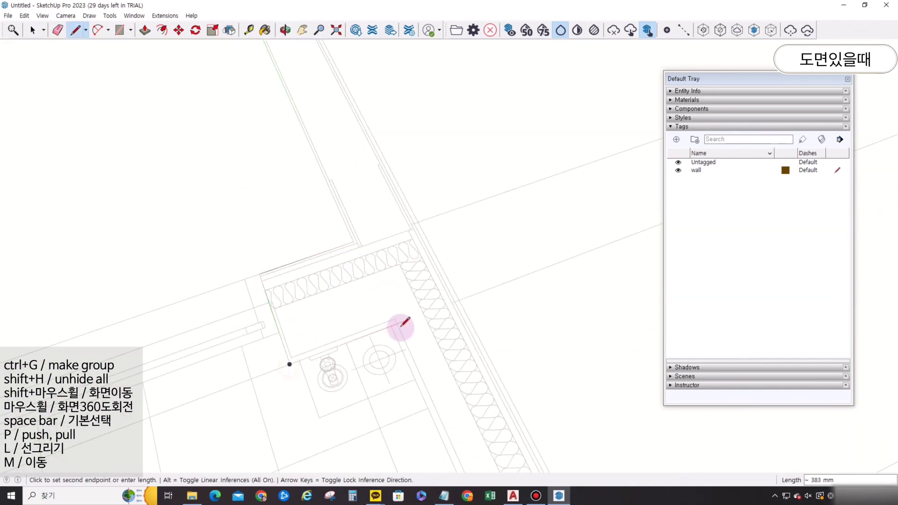
# Close the outline along the bathroom's upper and side inner walls, and extrude the wall face to the existing height.
pyautogui.click(401, 326)
pyautogui.scroll(-5, 401, 326)
pyautogui.click(514, 310)
pyautogui.press('p')
pyautogui.doubleClick(507, 322)
pyautogui.press('space')
# Trace the wall segment between the living room and bedroom windows, around its outer edge and back to the inner wall junction.
pyautogui.scroll(6, 322, 340)
pyautogui.press('l')
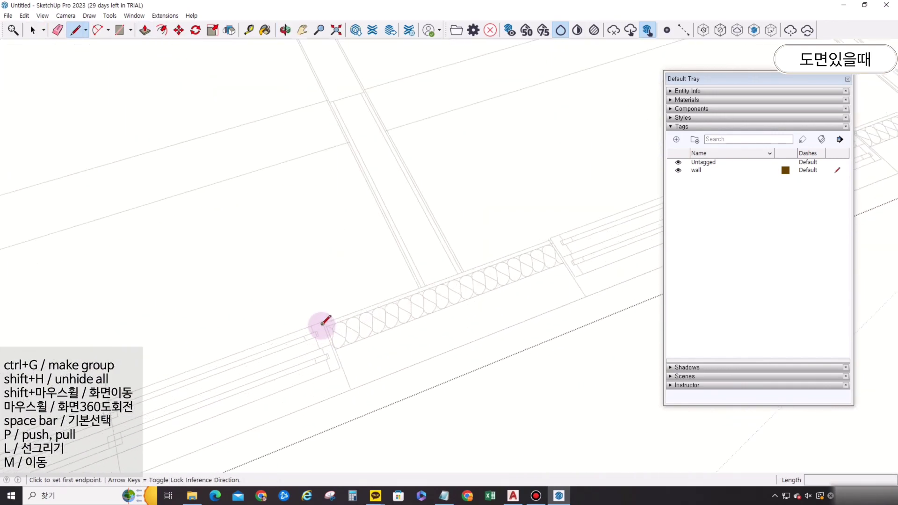
pyautogui.click(322, 324)
pyautogui.click(351, 389)
pyautogui.scroll(2, 567, 304)
pyautogui.keyDown('shift'); pyautogui.moveTo(571, 300); pyautogui.dragTo(458, 325, button='middle'); pyautogui.keyUp('shift')
pyautogui.click(475, 320)
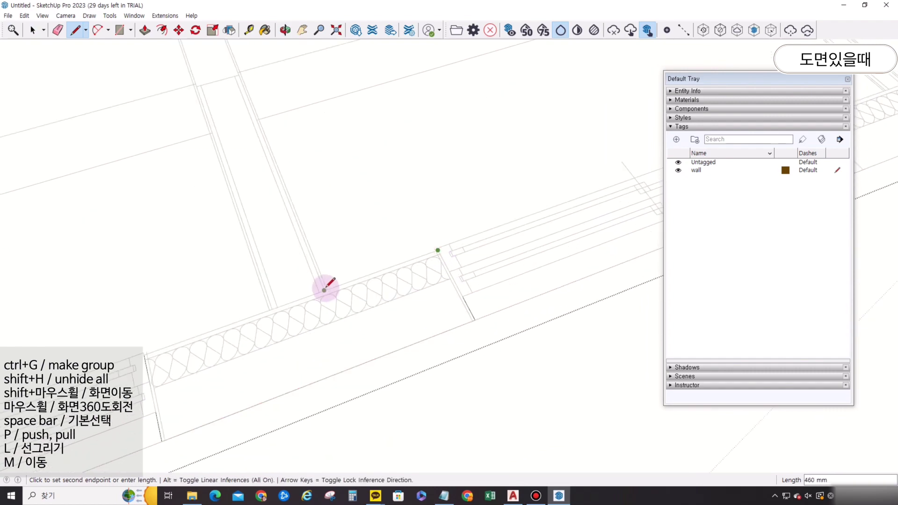
pyautogui.scroll(3, 327, 290)
pyautogui.click(326, 290)
# Continue the outline along the inner wall and across its free end at the bedroom door, and extrude it to the existing wall height.
pyautogui.scroll(-8, 326, 290)
pyautogui.scroll(8, 167, 124)
pyautogui.click(180, 120)
pyautogui.click(80, 145)
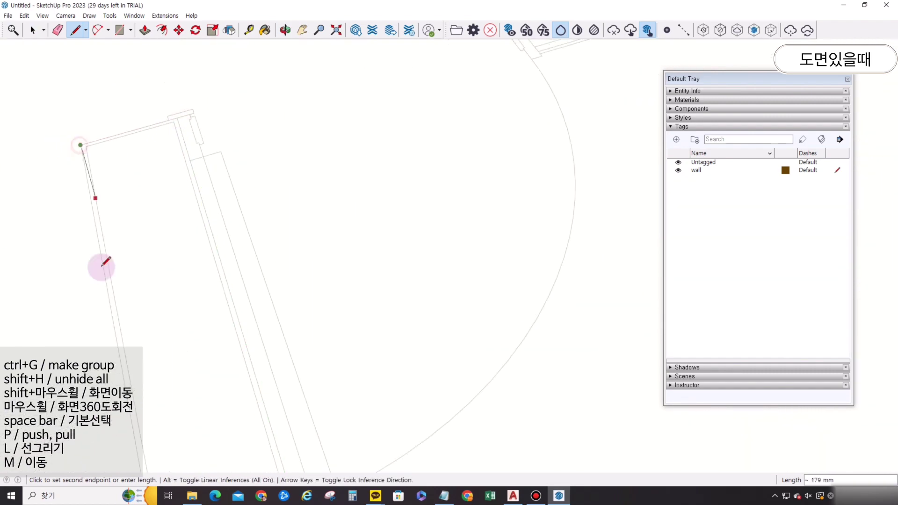
pyautogui.scroll(-8, 102, 266)
pyautogui.scroll(4, 348, 210)
pyautogui.scroll(-6, 231, 211)
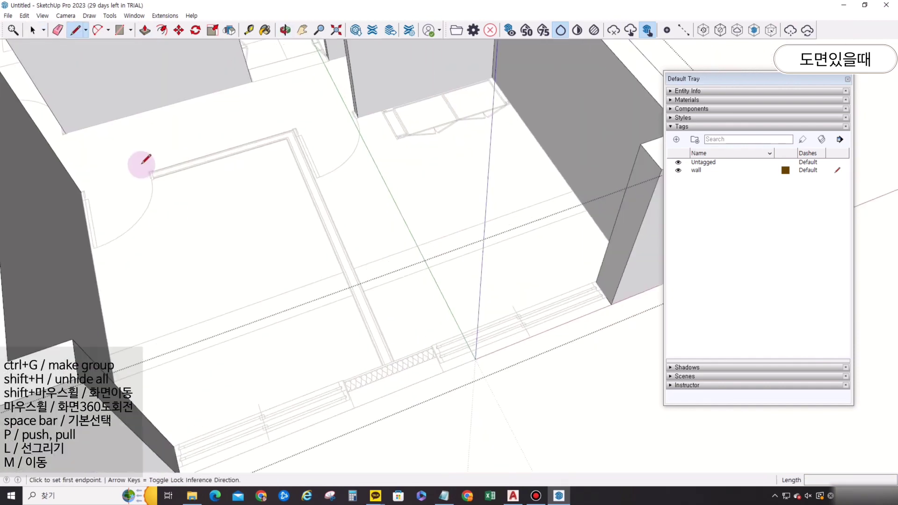
# Trace the outer side of the L-shaped bedroom partition from its door-side end down to the window wall.
pyautogui.scroll(6, 442, 136)
pyautogui.click(439, 138)
pyautogui.scroll(-4, 440, 138)
pyautogui.keyDown('shift'); pyautogui.moveTo(461, 276); pyautogui.dragTo(428, 202, button='middle'); pyautogui.keyUp('shift')
pyautogui.scroll(4, 415, 230)
pyautogui.click(415, 231)
# Trace the wall segment between the two bedroom windows around its outer edge.
pyautogui.click(598, 168)
pyautogui.click(535, 238)
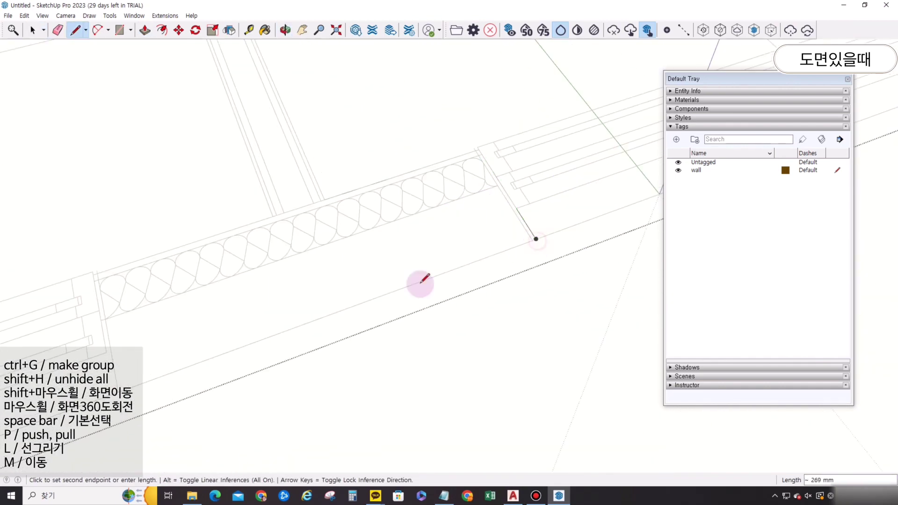
pyautogui.click(298, 317)
pyautogui.click(270, 244)
# Close the L-shaped partition's outline along its inner side, through the inner corner and across the wall end at the door.
pyautogui.keyDown('shift'); pyautogui.moveTo(336, 209); pyautogui.dragTo(373, 315, button='middle'); pyautogui.keyUp('shift')
pyautogui.scroll(5, 615, 162)
pyautogui.click(616, 162)
pyautogui.click(266, 280)
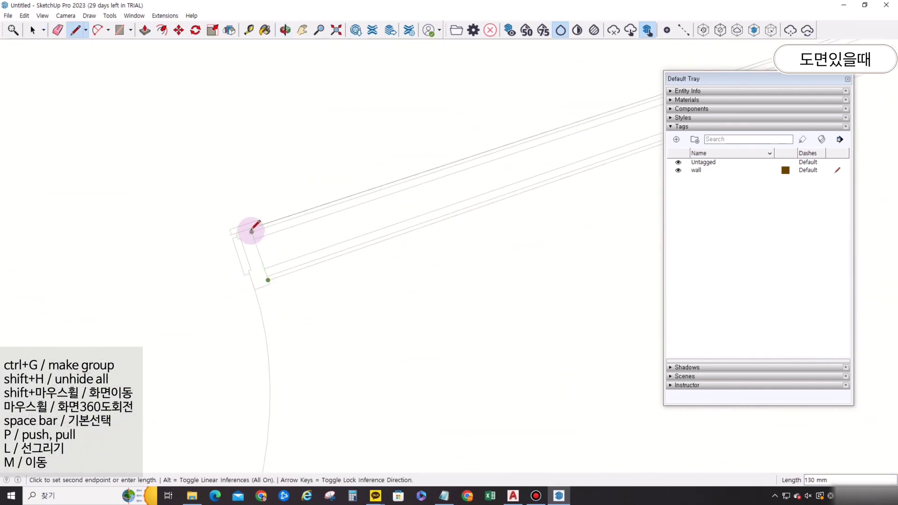
pyautogui.click(249, 231)
# Extrude the L-shaped partition face 2300 mm.
pyautogui.scroll(-6, 262, 241)
pyautogui.press('p')
pyautogui.click(339, 232)
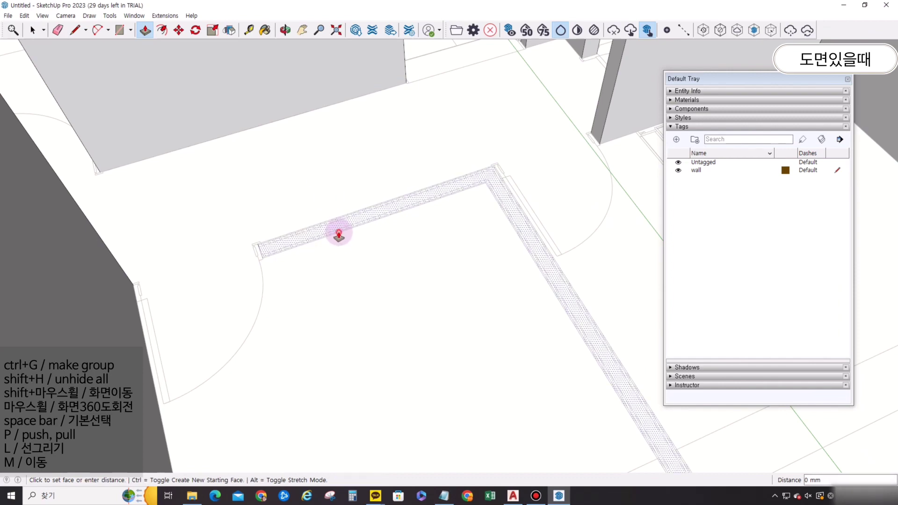
pyautogui.write('2300')
pyautogui.press('Return')
pyautogui.press('space')
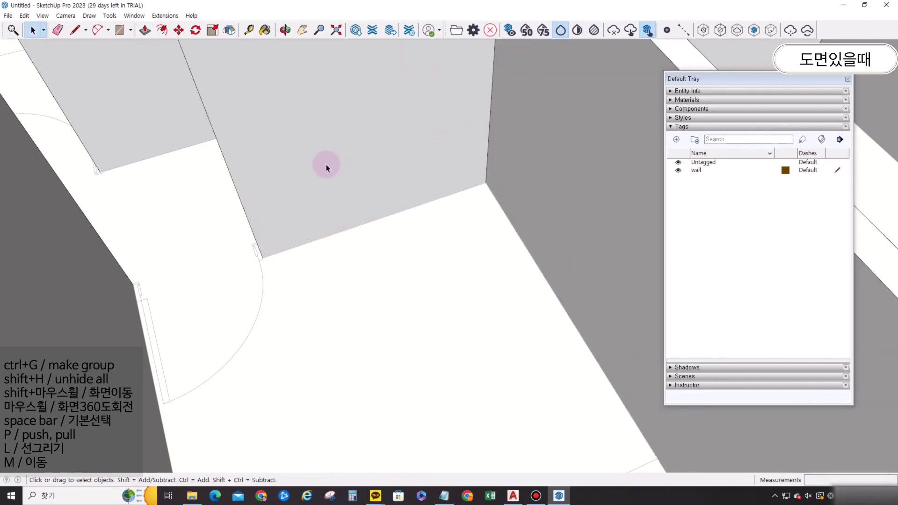
pyautogui.scroll(-10, 326, 164)
pyautogui.moveTo(353, 211); pyautogui.dragTo(471, 266, button='middle')
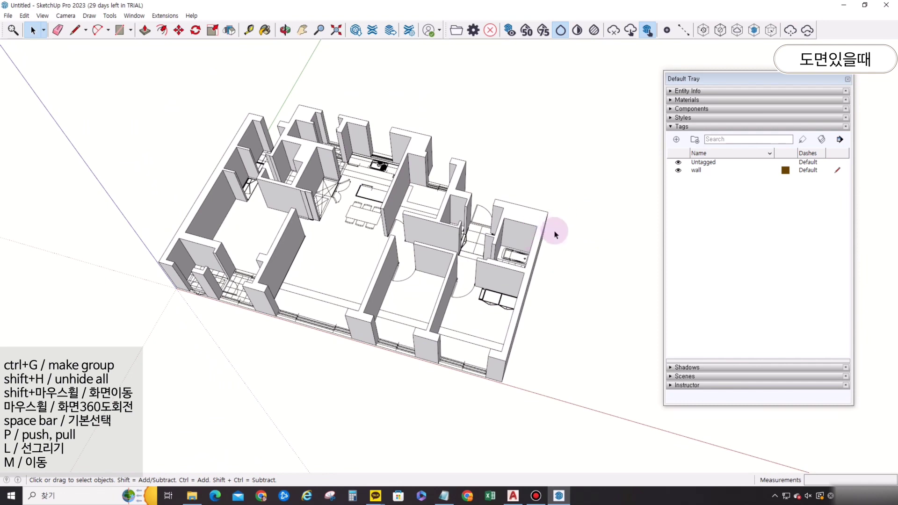
# Open the Colors material collection and choose the black swatch Color M09.
pyautogui.click(689, 98)
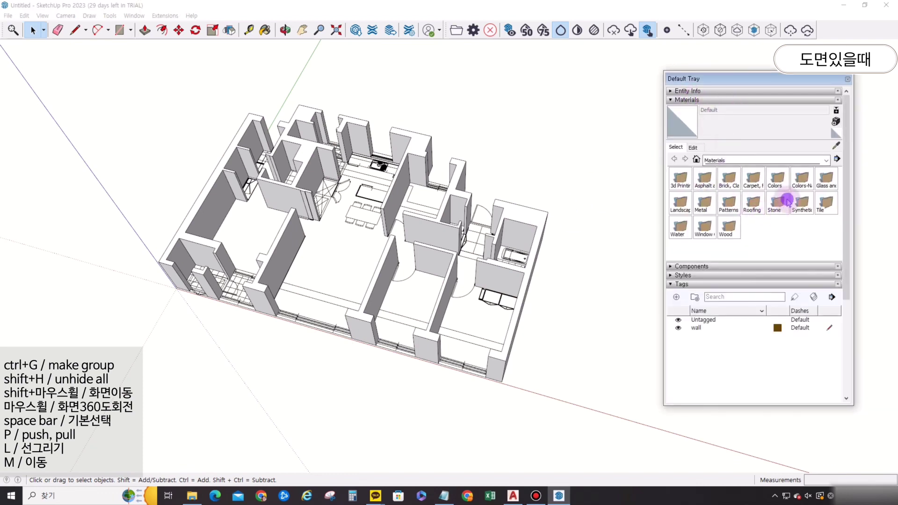
pyautogui.click(778, 181)
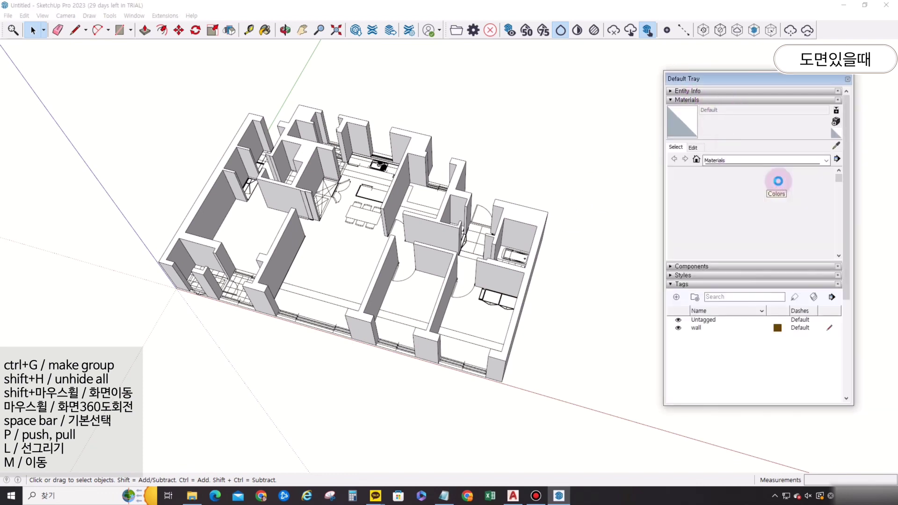
pyautogui.scroll(-8, 767, 201)
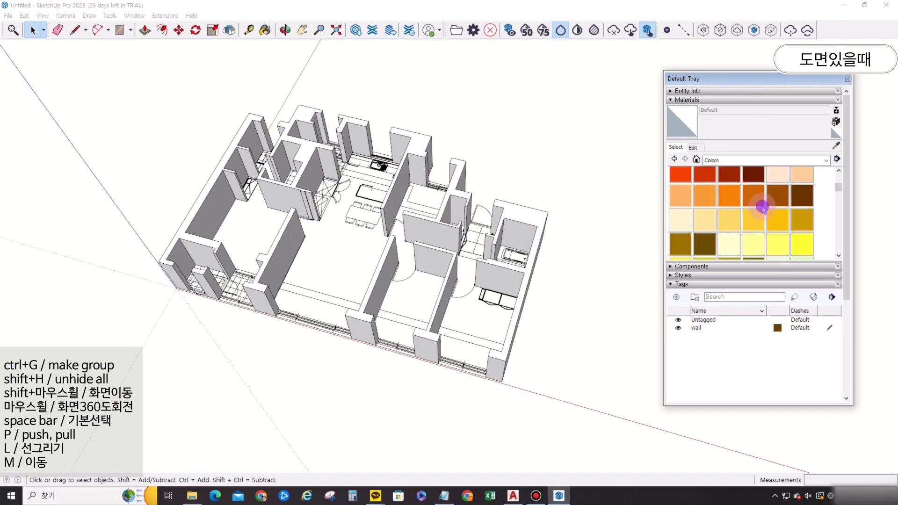
pyautogui.scroll(-5, 764, 209)
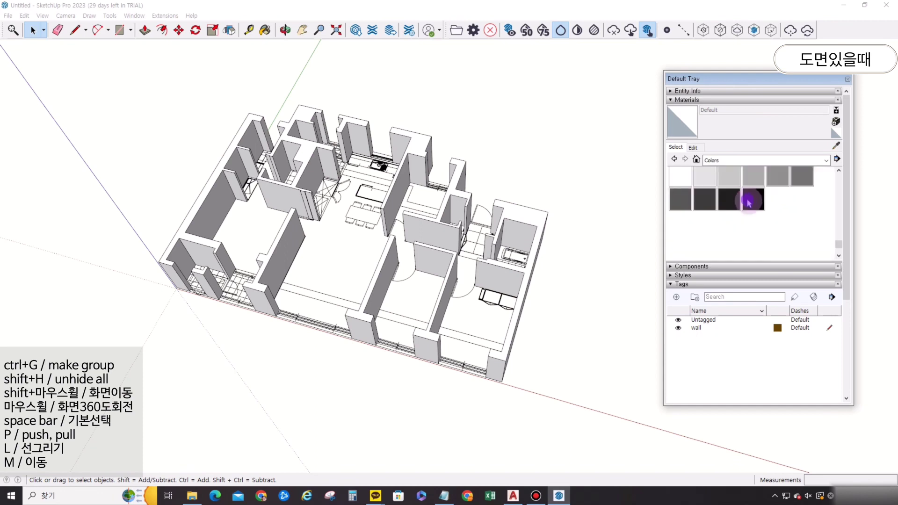
pyautogui.click(750, 201)
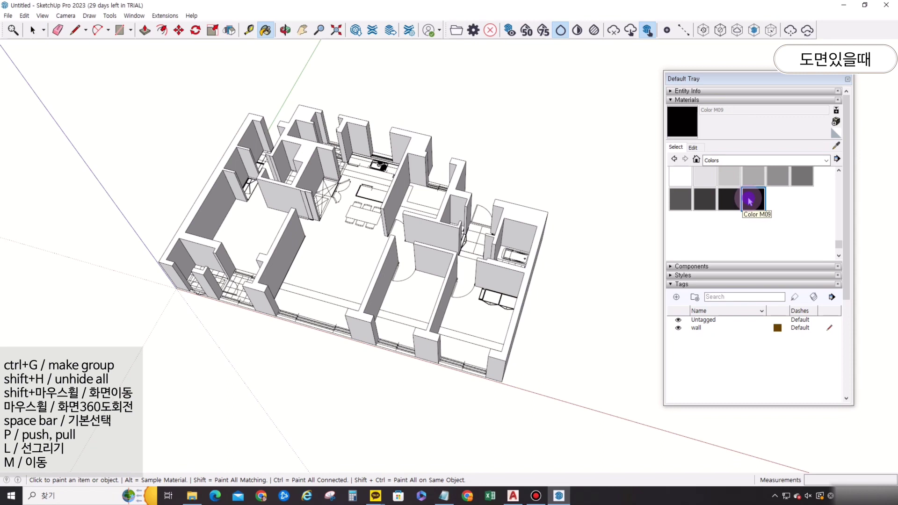
pyautogui.press('space')
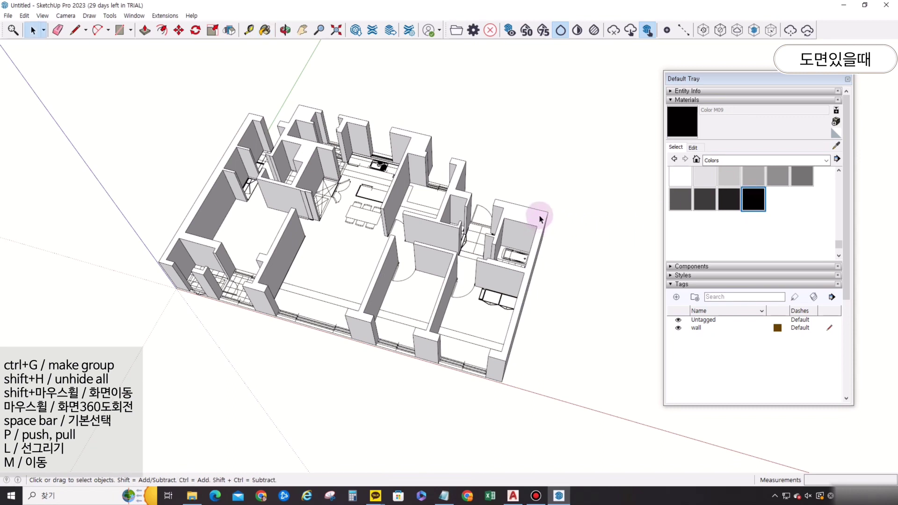
# Try to paint the whole wall group with Color M09 and undo the fill.
pyautogui.doubleClick(539, 219)
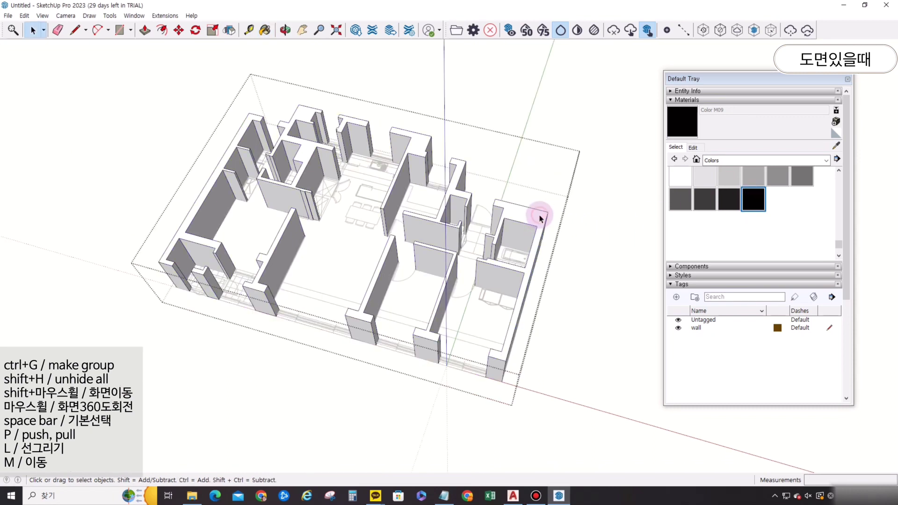
pyautogui.click(574, 217)
pyautogui.click(691, 122)
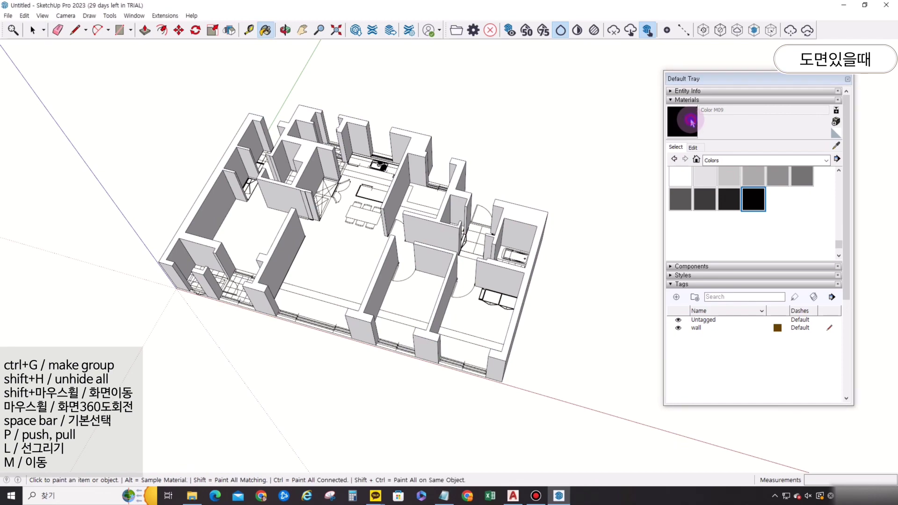
pyautogui.click(541, 216)
pyautogui.press('space')
pyautogui.hotkey('ctrl', 'z')
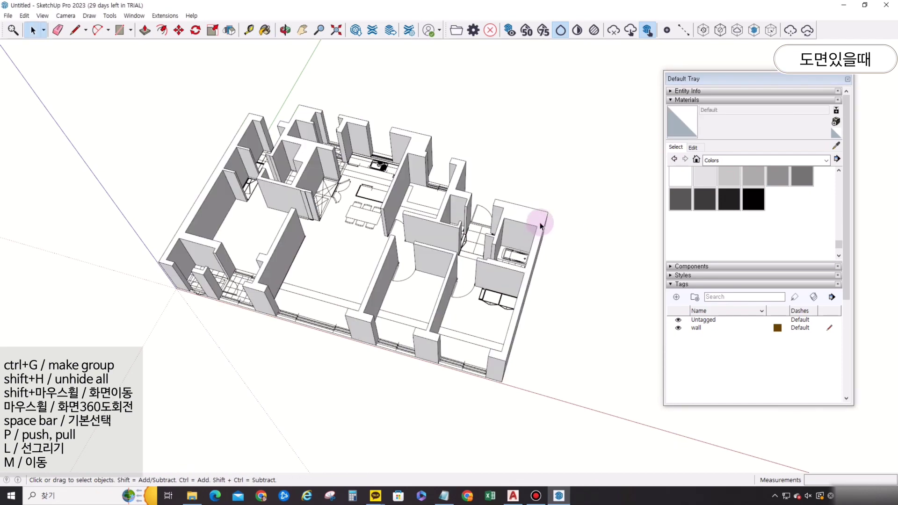
# Inside the wall group, paint the top faces of the bathroom-side outer wall, entrance walls and L-shaped partition with Color M09.
pyautogui.doubleClick(540, 223)
pyautogui.click(761, 205)
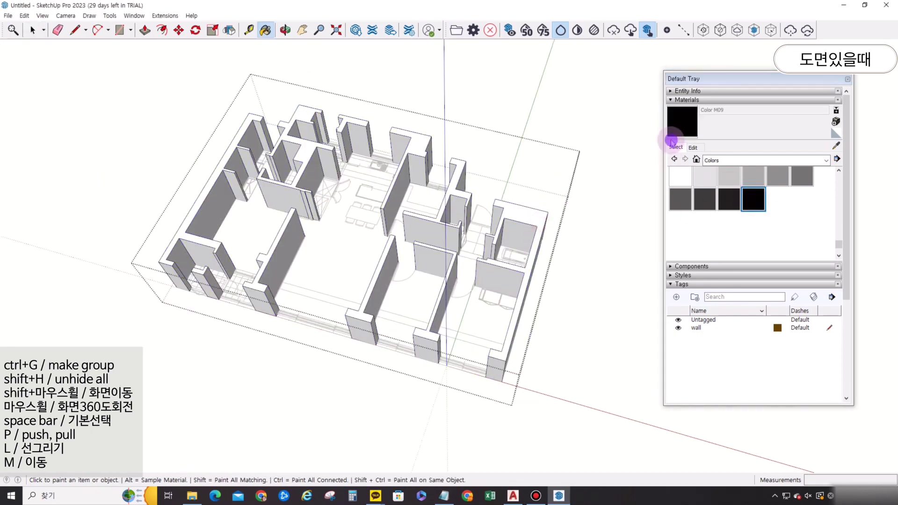
pyautogui.click(529, 211)
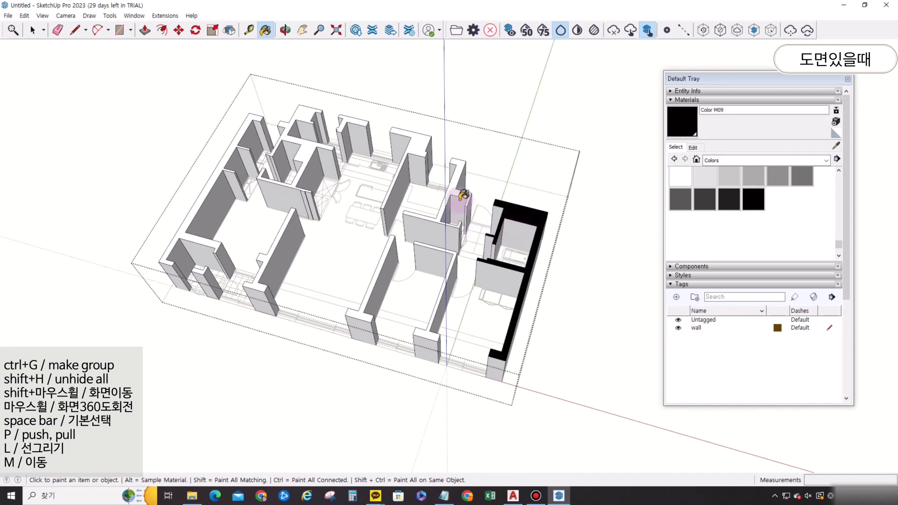
pyautogui.scroll(1, 463, 195)
pyautogui.scroll(1, 448, 279)
pyautogui.click(438, 278)
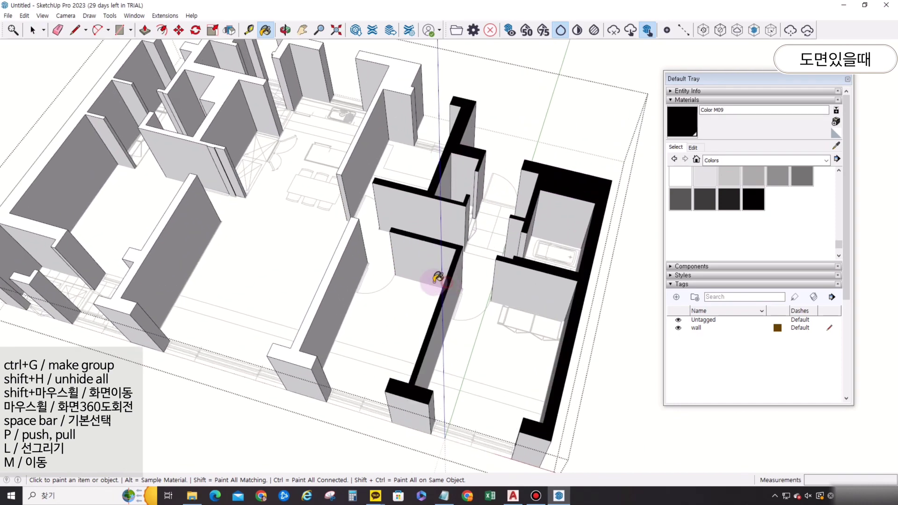
# Paint the top faces of the living room, kitchen and far-side outer walls with Color M09.
pyautogui.click(347, 243)
pyautogui.click(447, 179)
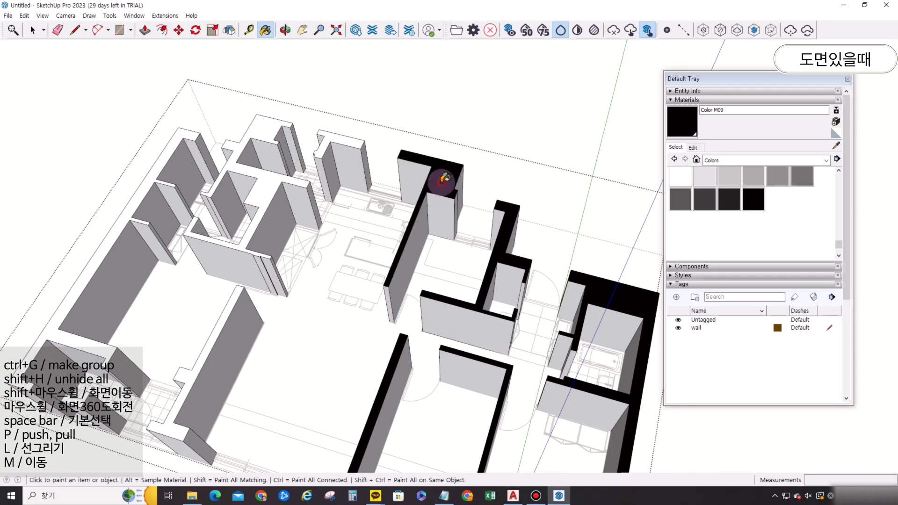
pyautogui.click(351, 138)
pyautogui.click(263, 133)
pyautogui.click(260, 166)
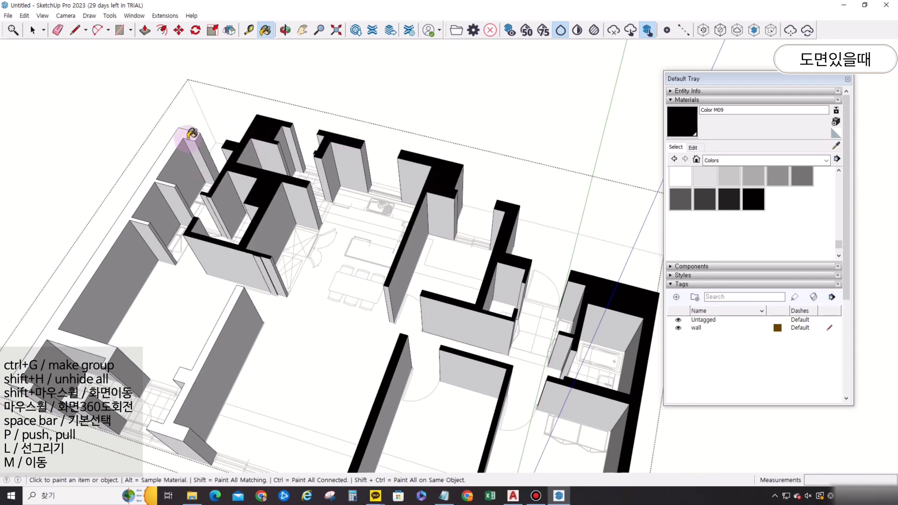
pyautogui.click(177, 140)
# Paint the remaining wall tops beside the balcony with Color M09 and leave the wall group.
pyautogui.keyDown('shift'); pyautogui.moveTo(165, 370); pyautogui.dragTo(253, 246, button='middle'); pyautogui.keyUp('shift')
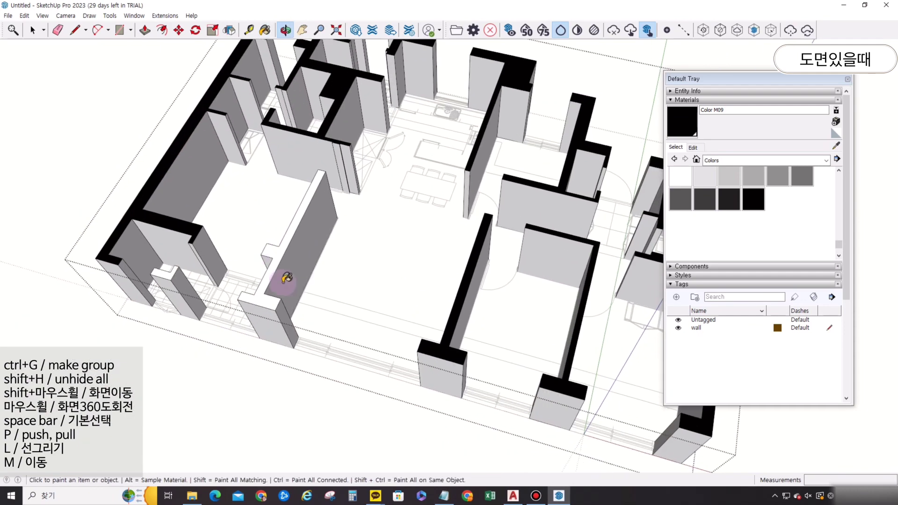
pyautogui.click(262, 295)
pyautogui.scroll(-5, 173, 270)
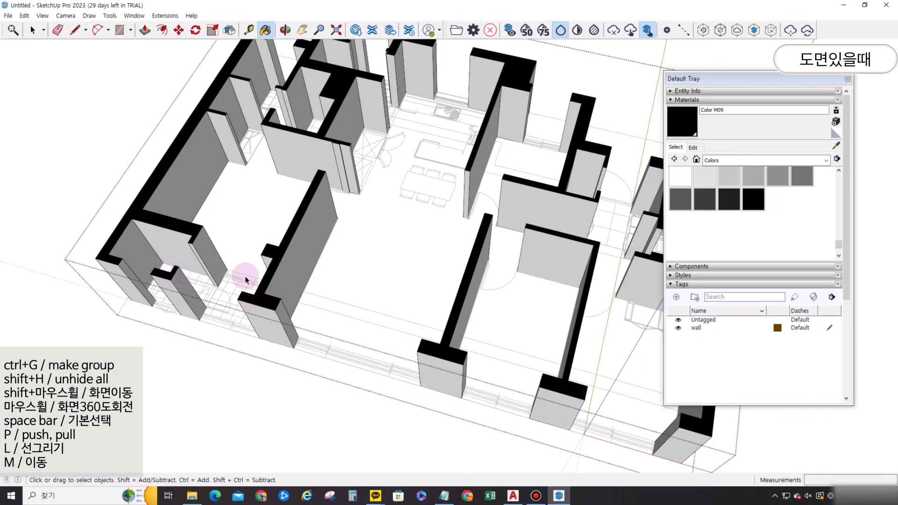
pyautogui.moveTo(301, 275); pyautogui.dragTo(412, 255, button='middle')
pyautogui.press('space')
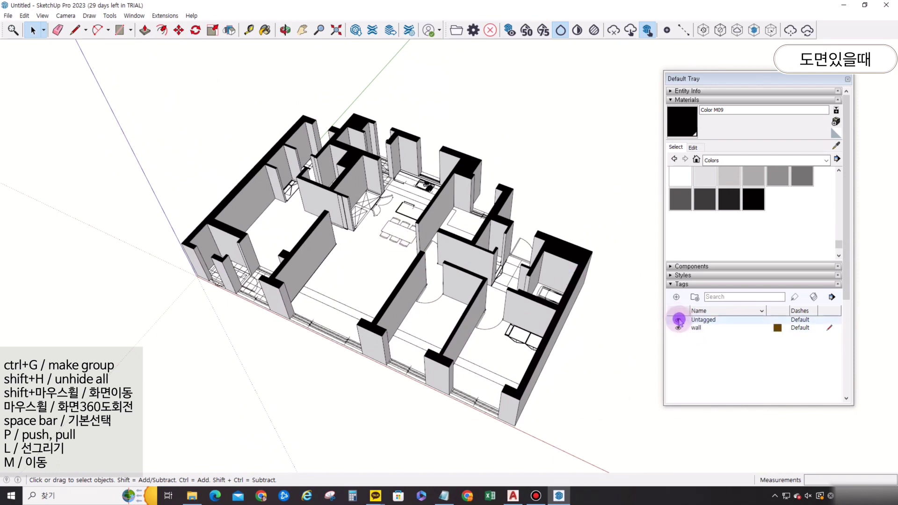
# Toggle the visibility of the Untagged layer off and back on.
pyautogui.click(678, 320)
pyautogui.click(678, 320)
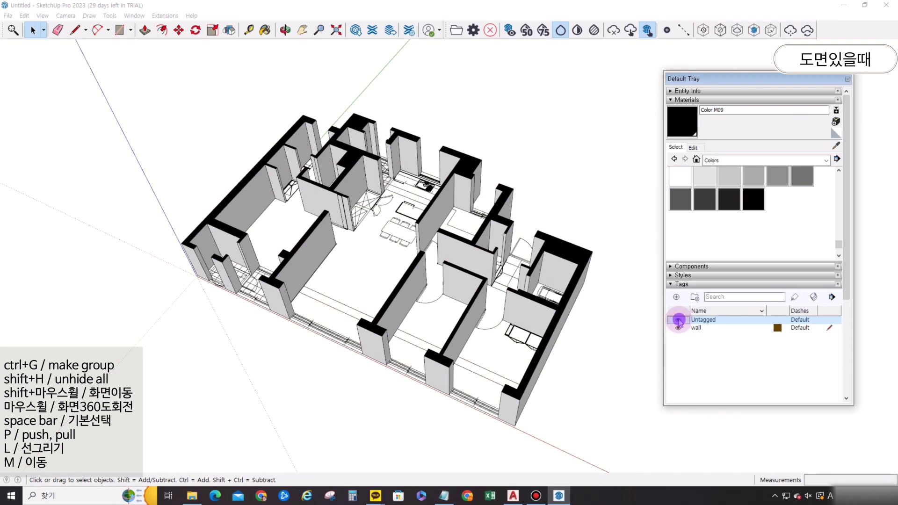
pyautogui.click(679, 320)
pyautogui.click(678, 320)
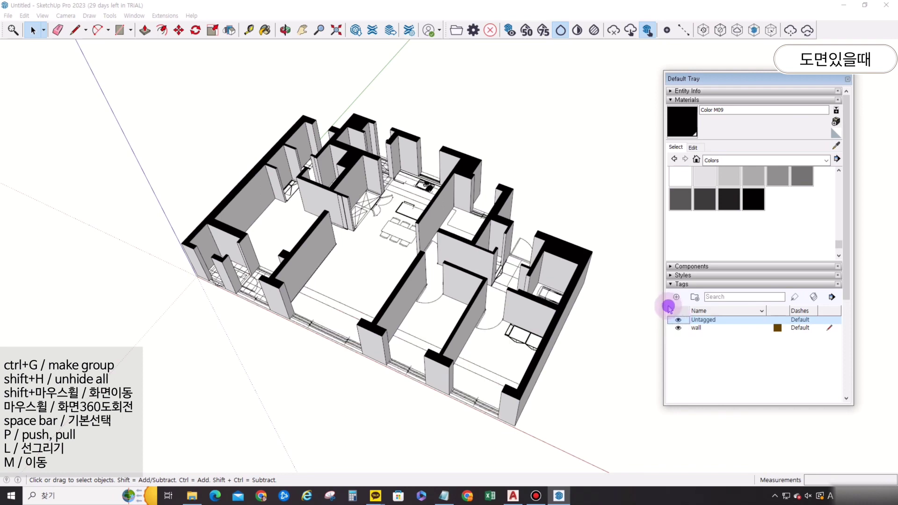
# Add a tag named flooring and make it the active tag.
pyautogui.doubleClick(740, 328)
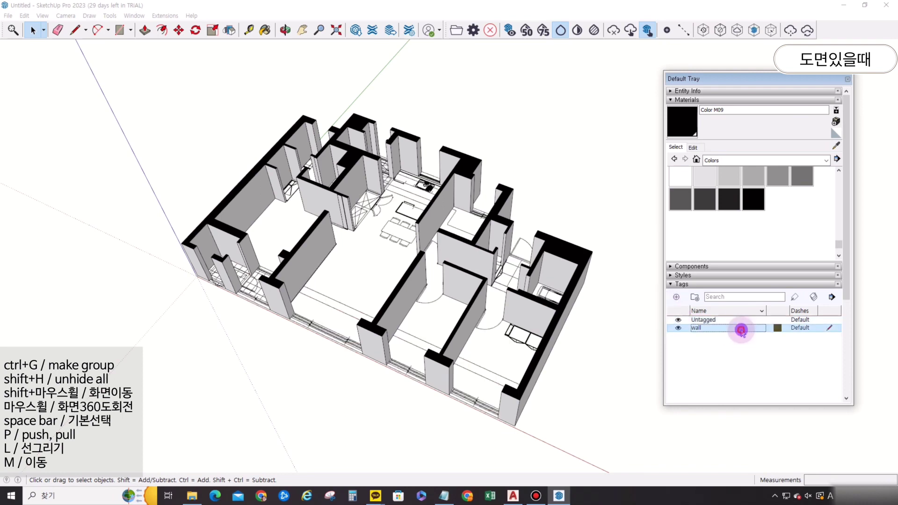
pyautogui.click(681, 298)
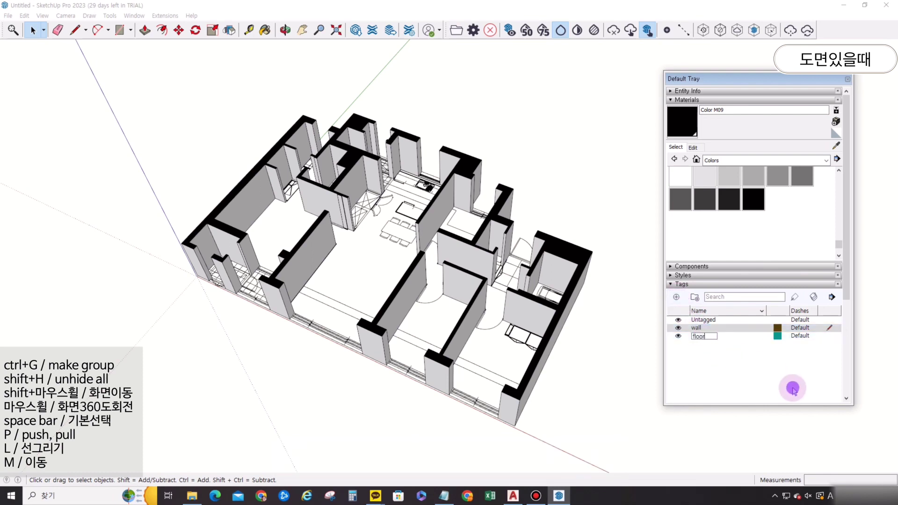
pyautogui.click(793, 389)
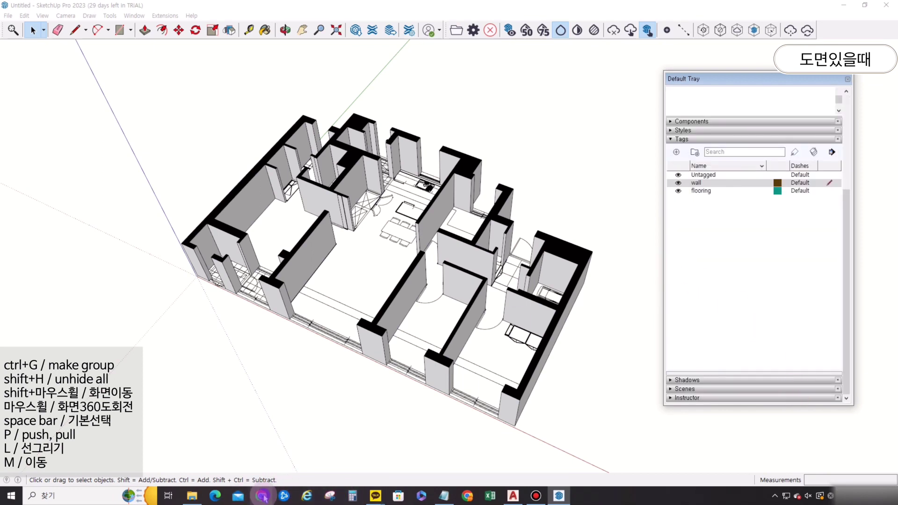
pyautogui.click(829, 191)
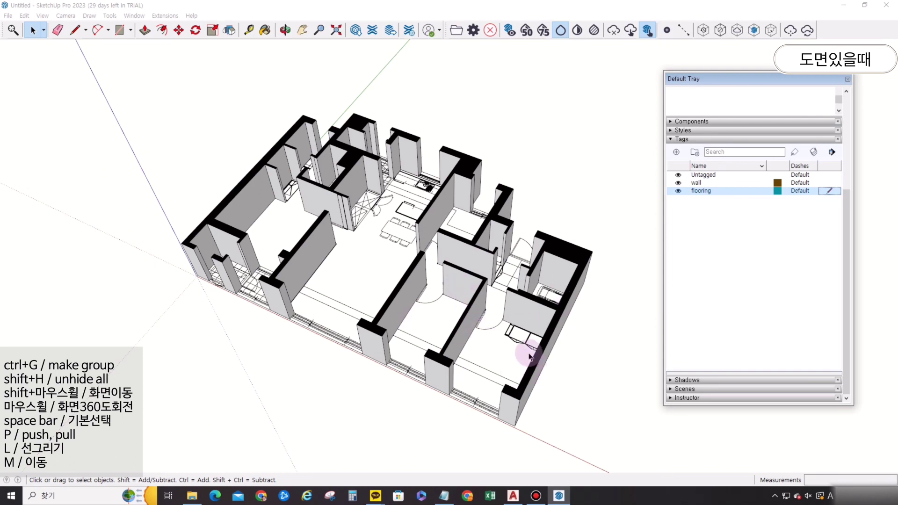
# Start tracing the floor outline with the Line tool along the outer wall's bottom corners on the bathroom side and beside the entrance.
pyautogui.press('l')
pyautogui.moveTo(532, 350); pyautogui.dragTo(453, 163, button='middle')
pyautogui.scroll(4, 304, 251)
pyautogui.scroll(-5, 304, 250)
pyautogui.moveTo(543, 228); pyautogui.dragTo(260, 277, button='middle')
pyautogui.scroll(2, 261, 277)
pyautogui.press('space')
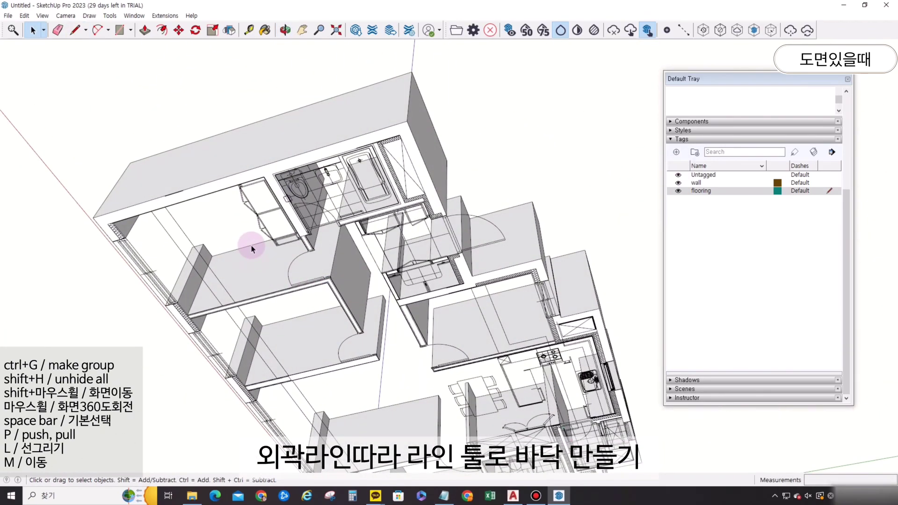
pyautogui.press('l')
pyautogui.click(93, 218)
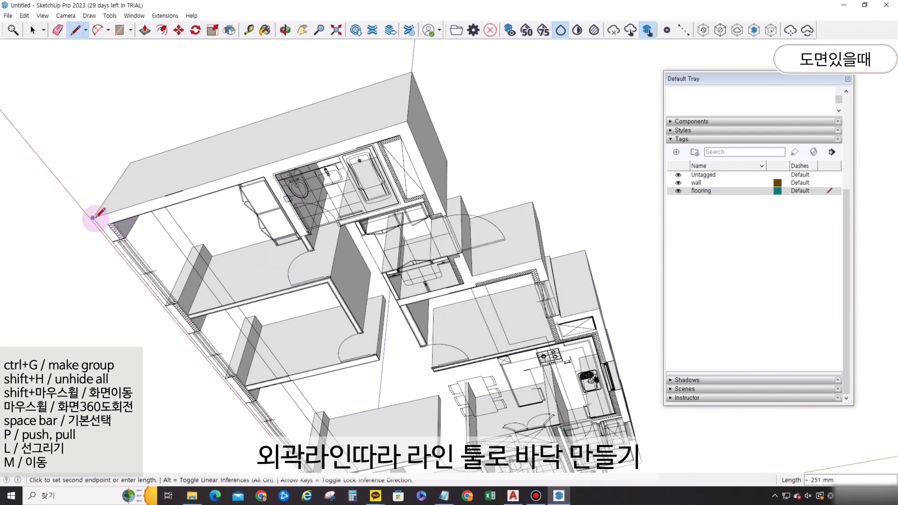
pyautogui.click(407, 122)
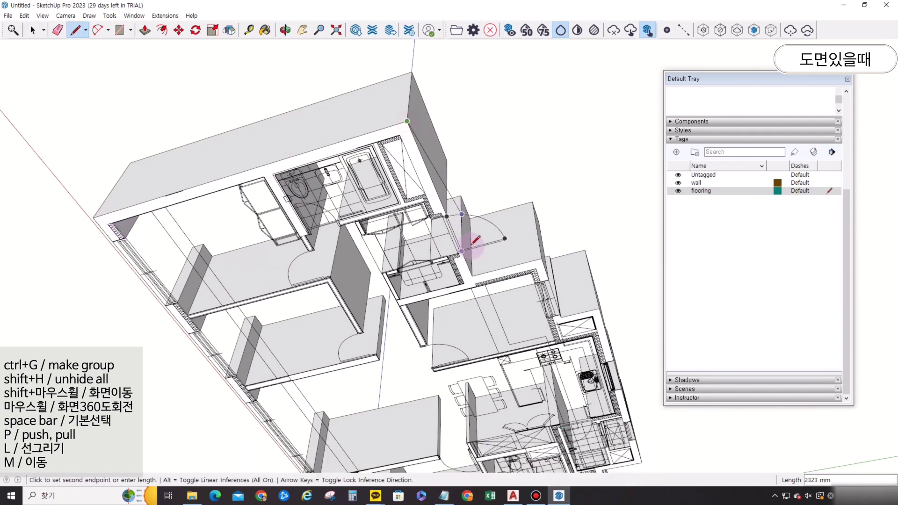
pyautogui.click(472, 276)
# Continue the floor outline around the kitchen side, balcony end and front window side until it closes into a face.
pyautogui.keyDown('shift'); pyautogui.moveTo(547, 268); pyautogui.dragTo(453, 177, button='middle'); pyautogui.keyUp('shift')
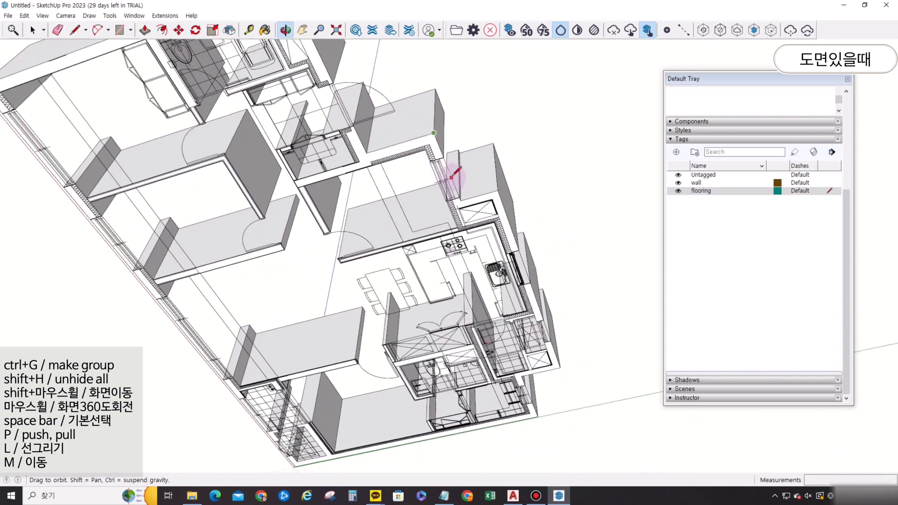
pyautogui.scroll(2, 469, 206)
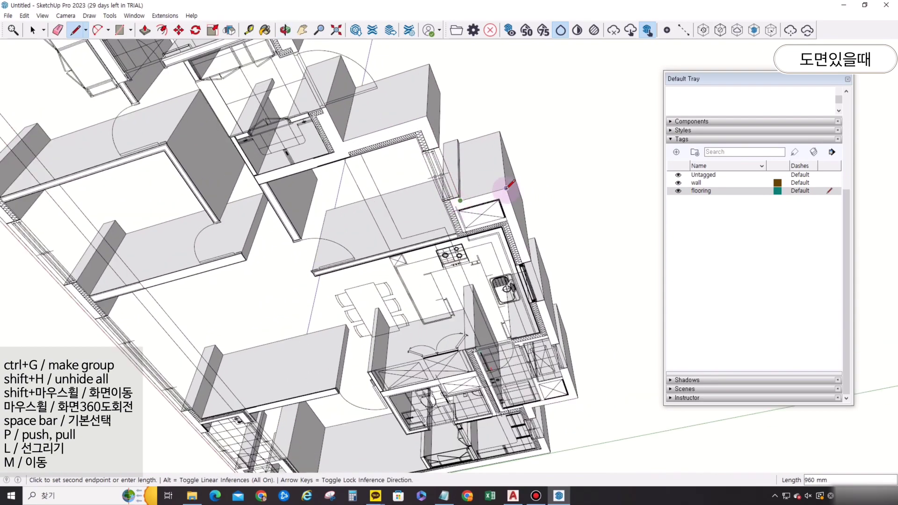
pyautogui.moveTo(537, 304)
pyautogui.mouseDown(button='middle')
pyautogui.moveTo(345, 221)
pyautogui.moveTo(380, 226)
pyautogui.mouseUp(button='middle')
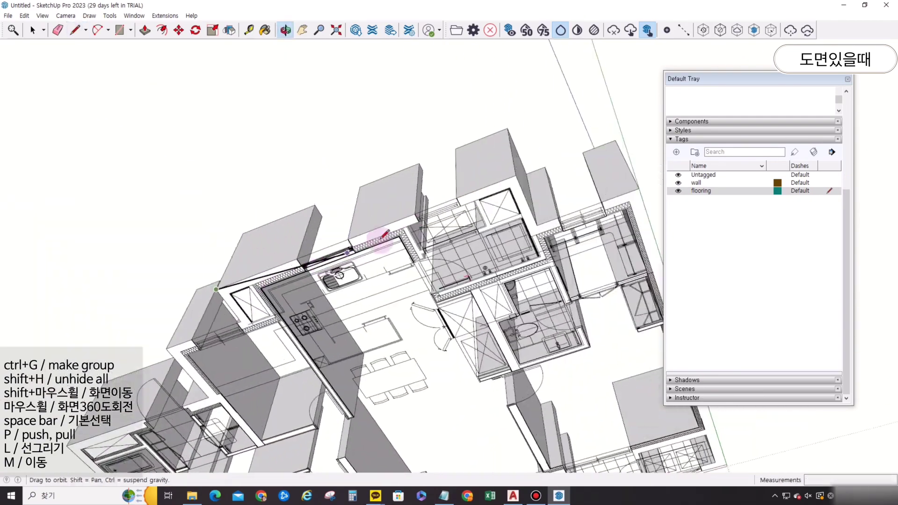
pyautogui.moveTo(535, 216); pyautogui.dragTo(585, 150, button='middle')
pyautogui.moveTo(625, 192); pyautogui.dragTo(260, 139, button='middle')
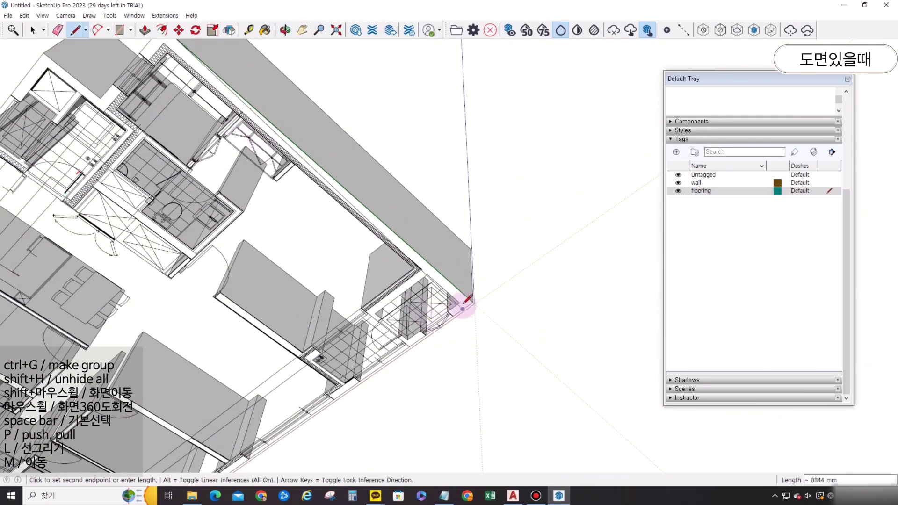
pyautogui.moveTo(477, 301)
pyautogui.mouseDown(button='middle')
pyautogui.moveTo(497, 202)
pyautogui.moveTo(226, 301)
pyautogui.moveTo(260, 375)
pyautogui.mouseUp(button='middle')
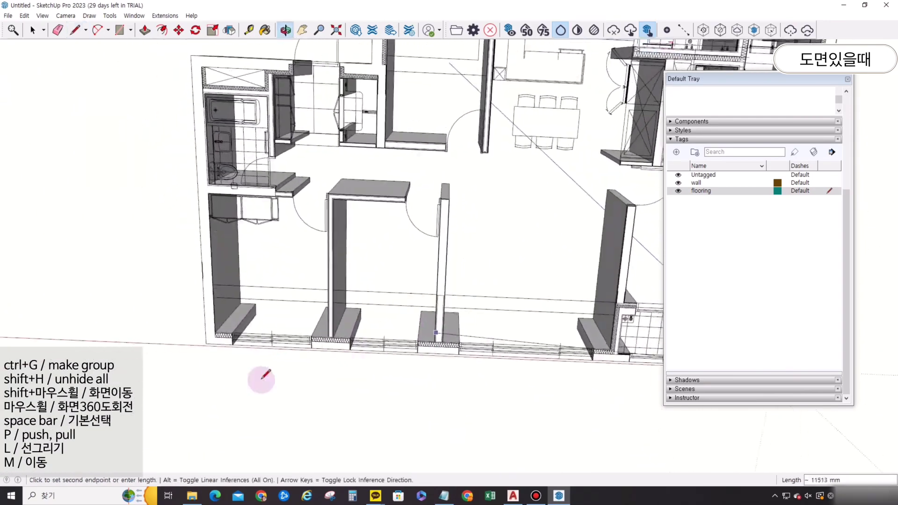
pyautogui.click(206, 338)
pyautogui.moveTo(206, 338)
pyautogui.mouseDown(button='middle')
pyautogui.moveTo(216, 280)
pyautogui.moveTo(328, 282)
pyautogui.mouseUp(button='middle')
pyautogui.press('space')
# Extrude the floor face 100 mm downward with Push/Pull and group the resulting slab.
pyautogui.press('p')
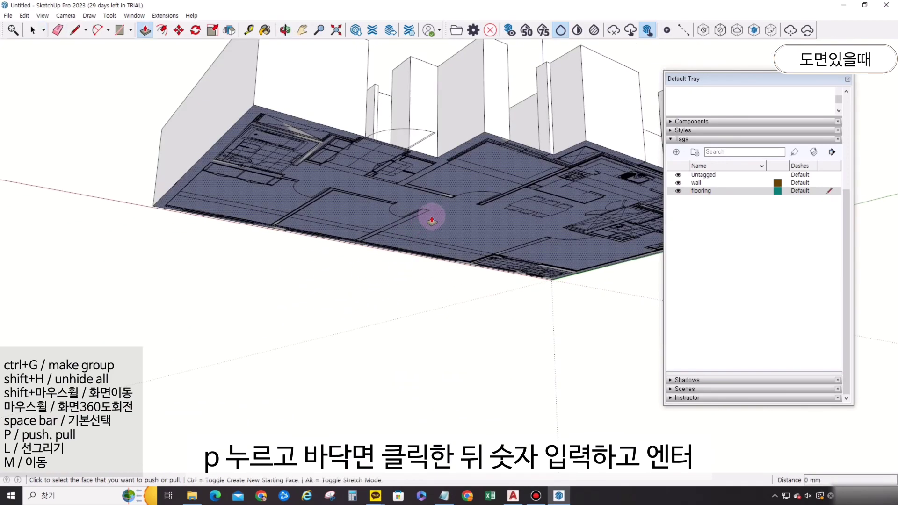
pyautogui.click(429, 214)
pyautogui.write('100')
pyautogui.press('Return')
pyautogui.press('space')
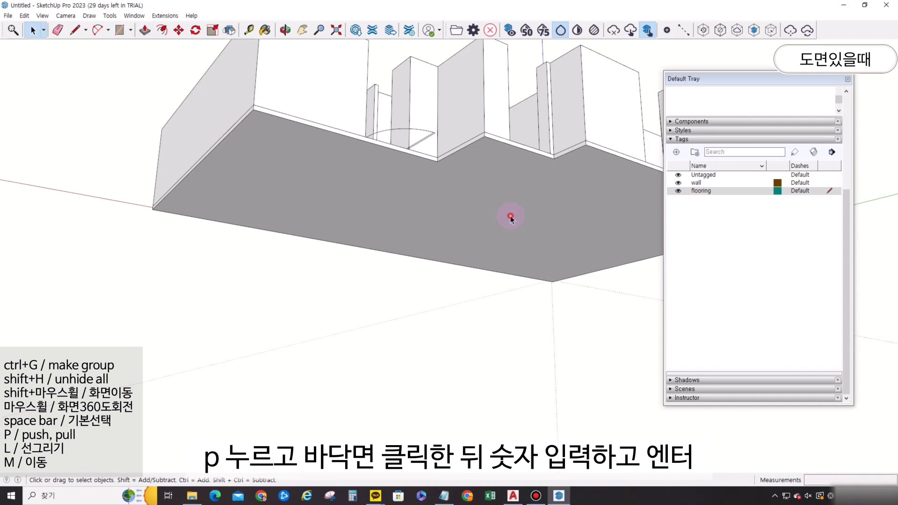
pyautogui.tripleClick(510, 216)
pyautogui.hotkey('ctrl', 'g')
# Toggle the visibility of the Untagged layer off and back on, and make wall the active tag.
pyautogui.moveTo(501, 252); pyautogui.dragTo(390, 236, button='middle')
pyautogui.scroll(-4, 313, 231)
pyautogui.moveTo(313, 232); pyautogui.dragTo(381, 273, button='middle')
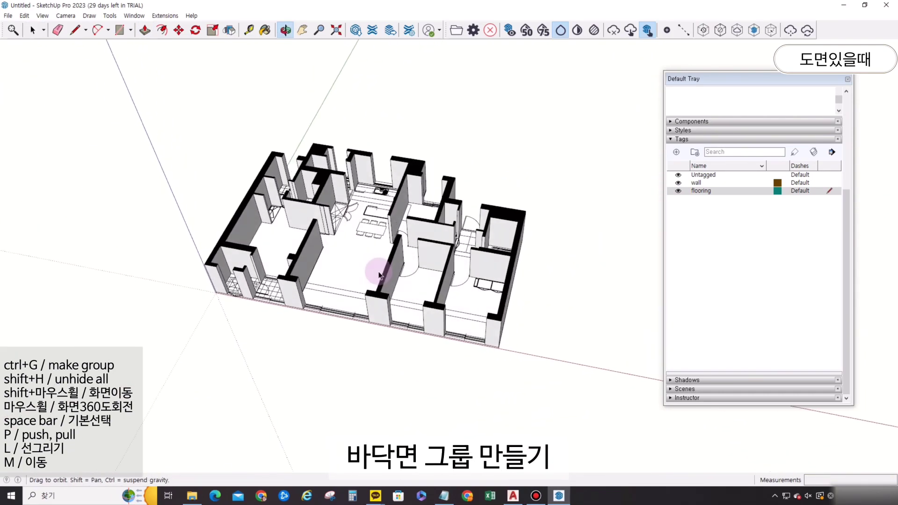
pyautogui.scroll(1, 380, 272)
pyautogui.scroll(-1, 353, 260)
pyautogui.moveTo(529, 255); pyautogui.dragTo(560, 254, button='middle')
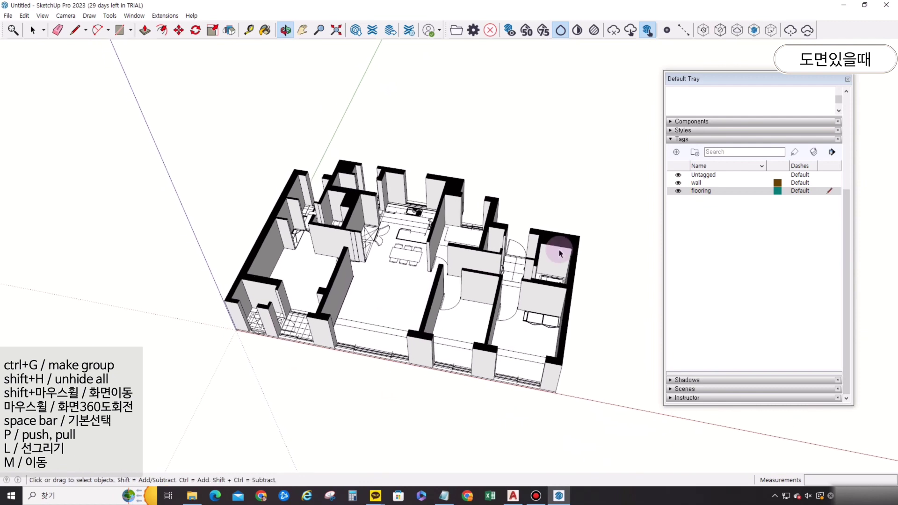
pyautogui.click(678, 175)
pyautogui.click(678, 176)
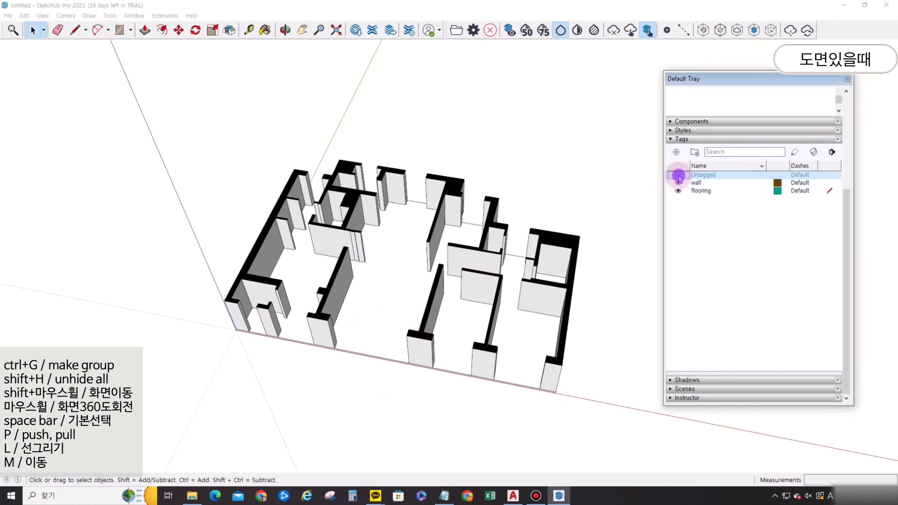
pyautogui.click(678, 176)
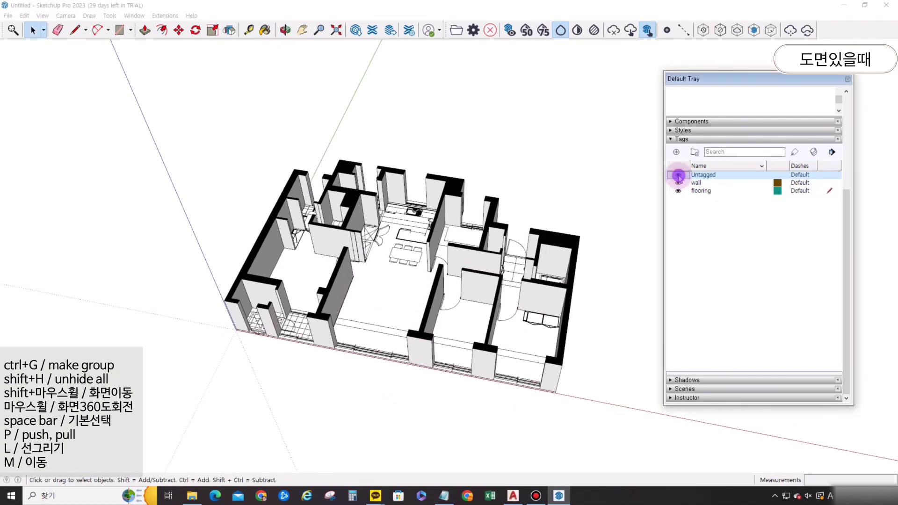
pyautogui.click(715, 184)
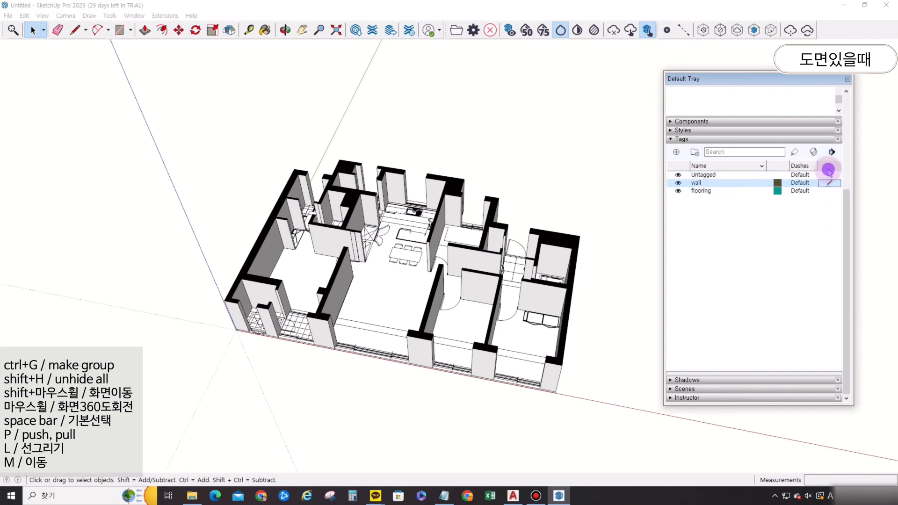
# Inside the wall group, copy the bottom edge of the kitchen window opening's side face upward with Move to mark the sill height.
pyautogui.scroll(1, 501, 297)
pyautogui.scroll(1, 425, 203)
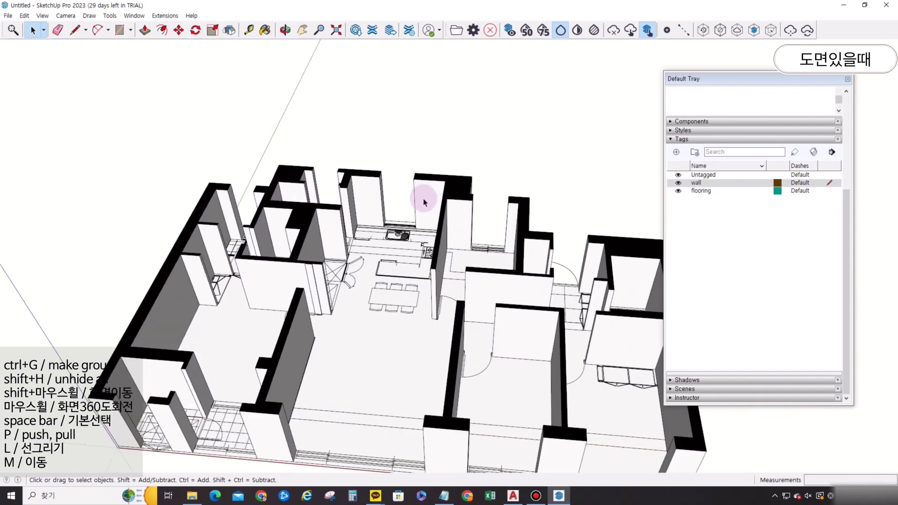
pyautogui.scroll(5, 412, 220)
pyautogui.moveTo(365, 255); pyautogui.dragTo(517, 262, button='middle')
pyautogui.scroll(1, 518, 262)
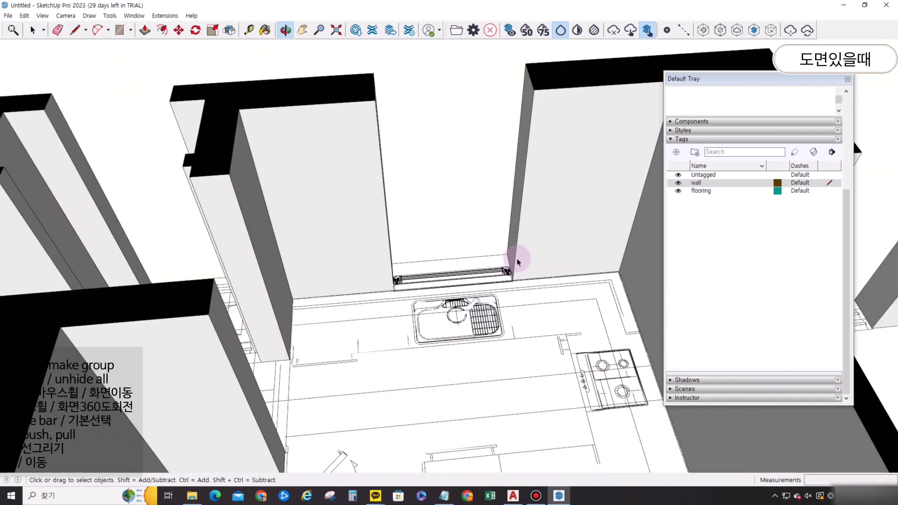
pyautogui.scroll(3, 521, 259)
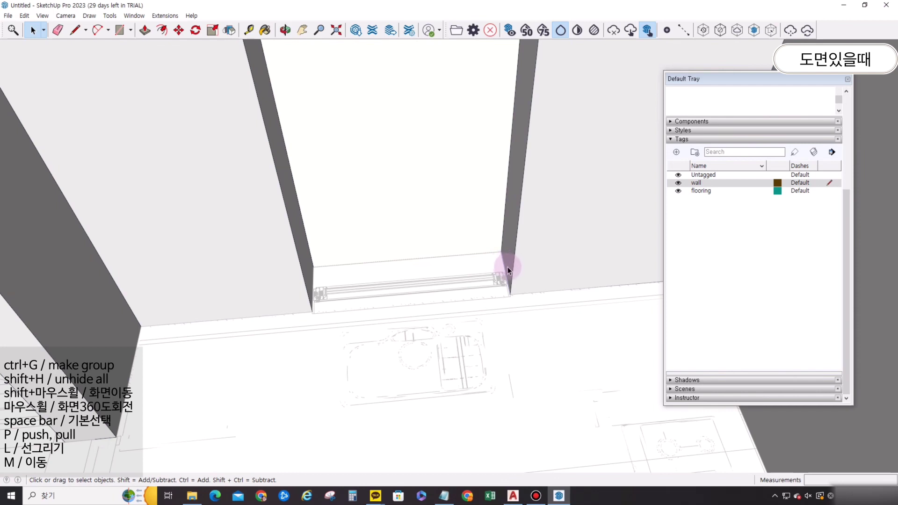
pyautogui.press('m')
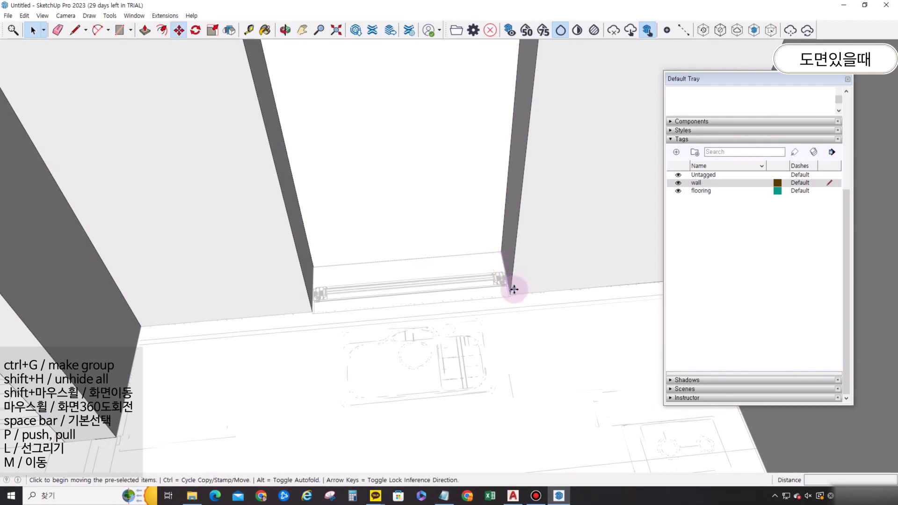
pyautogui.scroll(3, 523, 303)
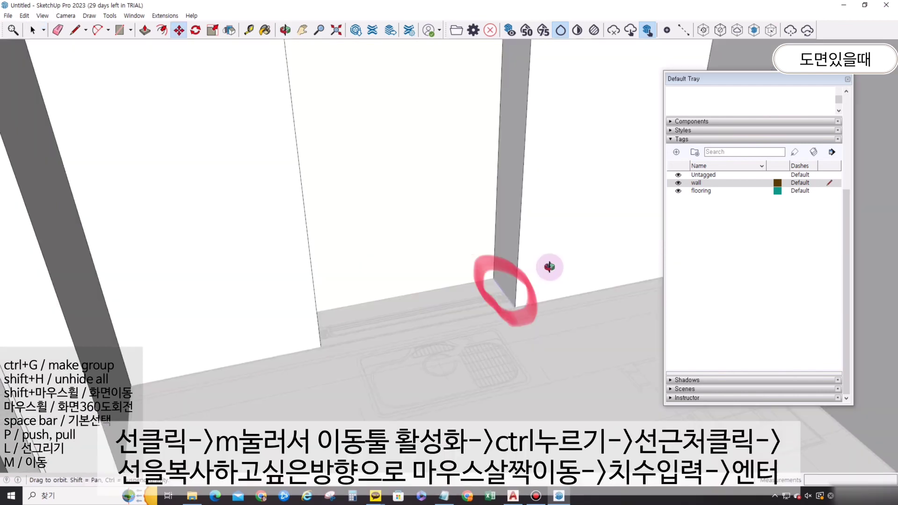
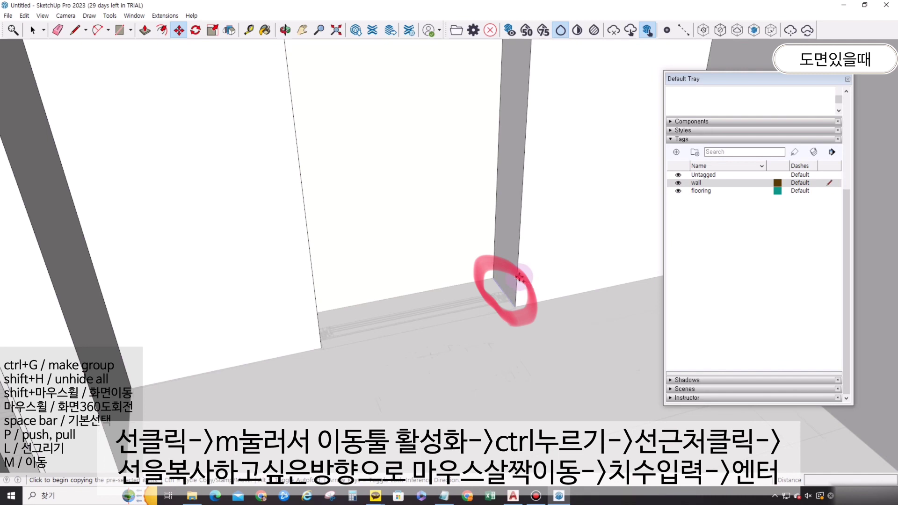
pyautogui.click(520, 277)
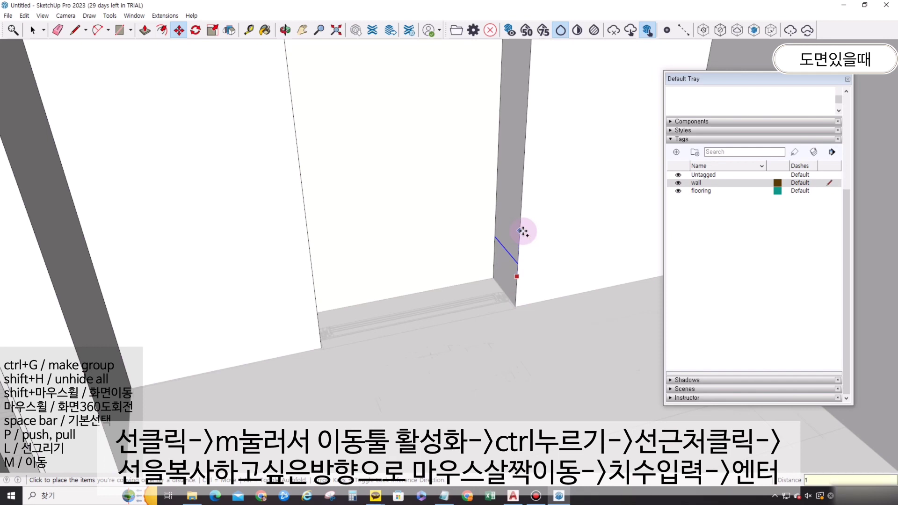
pyautogui.press('Return')
pyautogui.press('space')
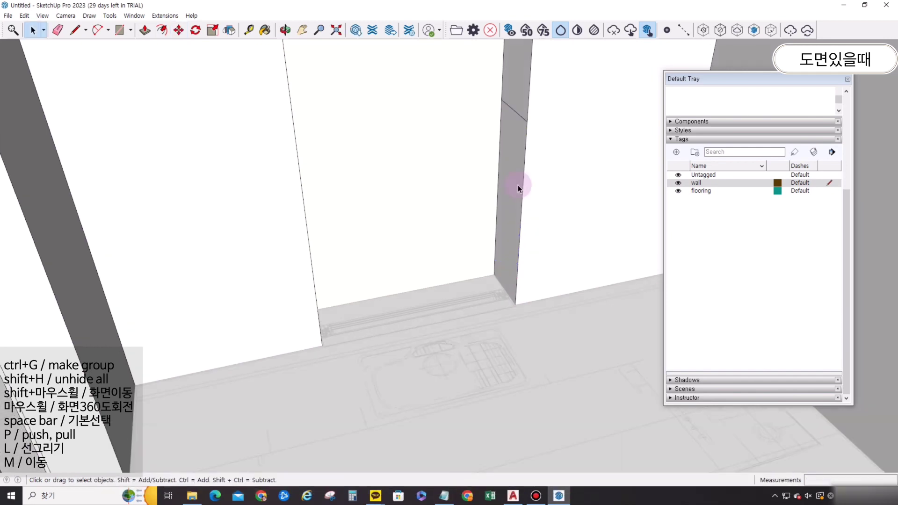
# Fill the lower part of the kitchen window opening with a 1200 mm Push/Pull and delete the leftover seam line.
pyautogui.click(518, 184)
pyautogui.press('p')
pyautogui.click(519, 181)
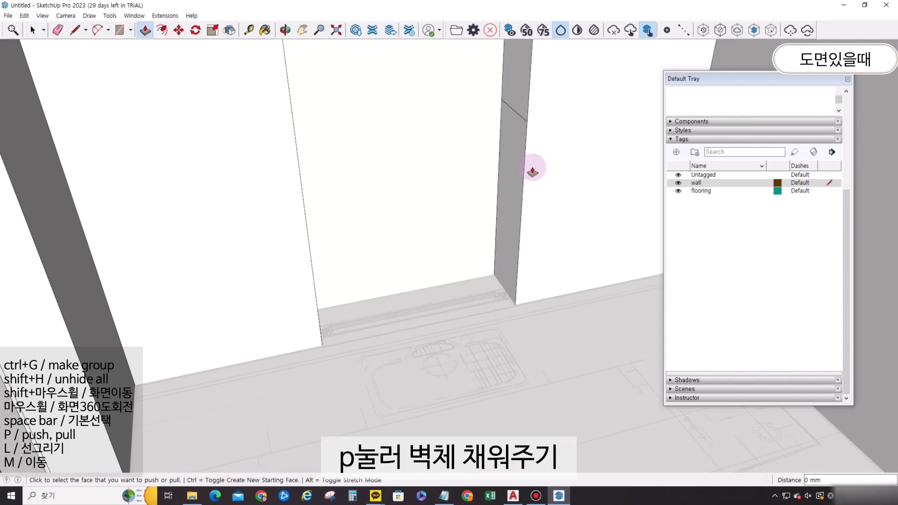
pyautogui.click(527, 167)
pyautogui.moveTo(518, 161); pyautogui.dragTo(344, 156, button='middle')
pyautogui.click(308, 92)
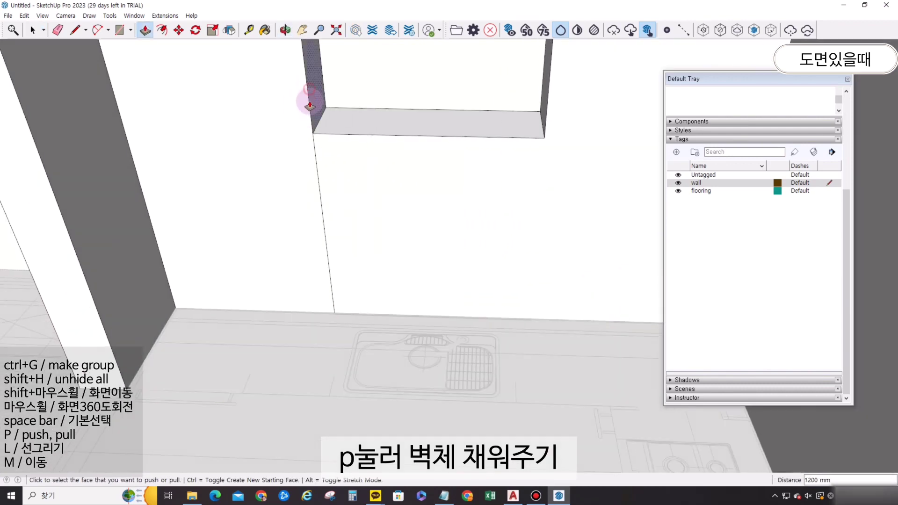
pyautogui.press('space')
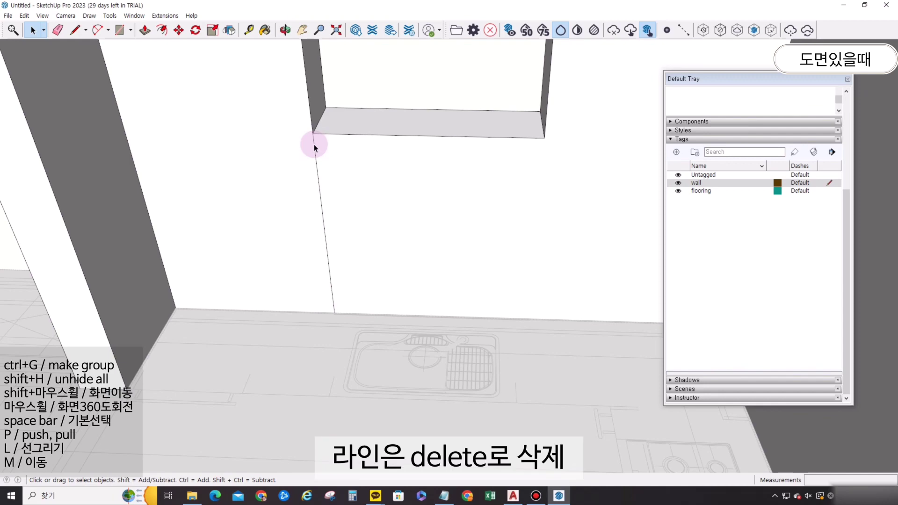
pyautogui.press('Delete')
# Copy the bottom edge of the window opening's side face in the room beside the kitchen up 1200 mm.
pyautogui.scroll(-6, 437, 198)
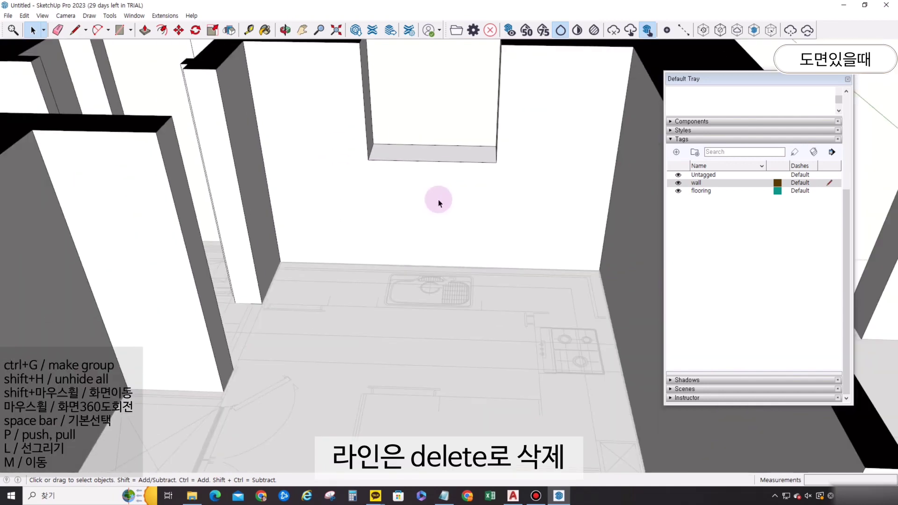
pyautogui.scroll(10, 508, 270)
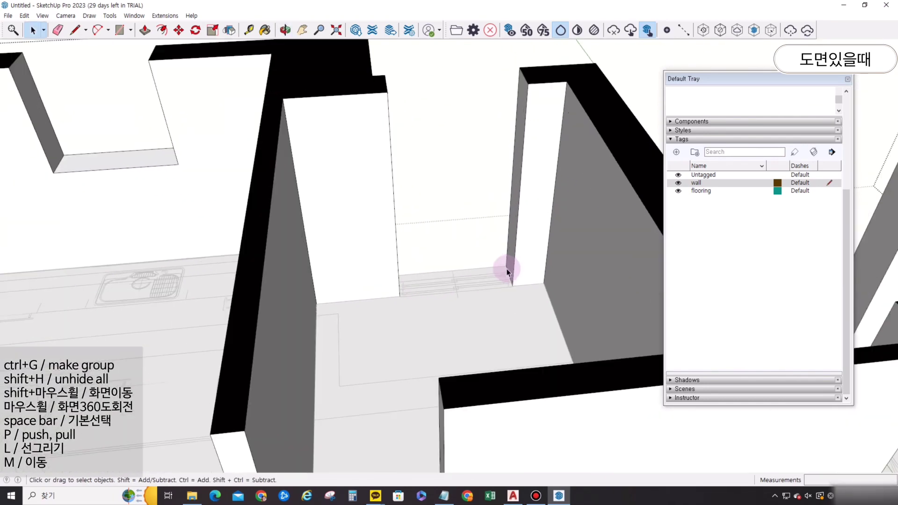
pyautogui.press('m')
pyautogui.scroll(1, 510, 276)
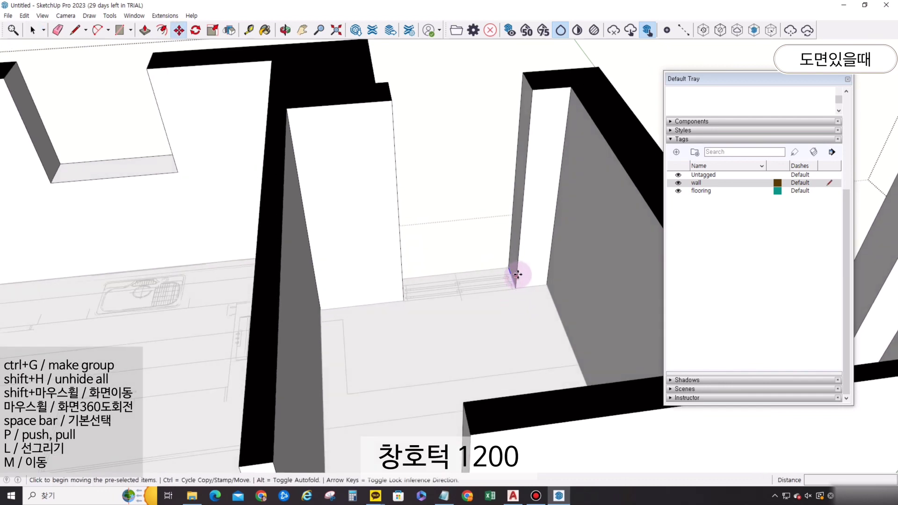
pyautogui.click(518, 272)
pyautogui.press('ctrl')
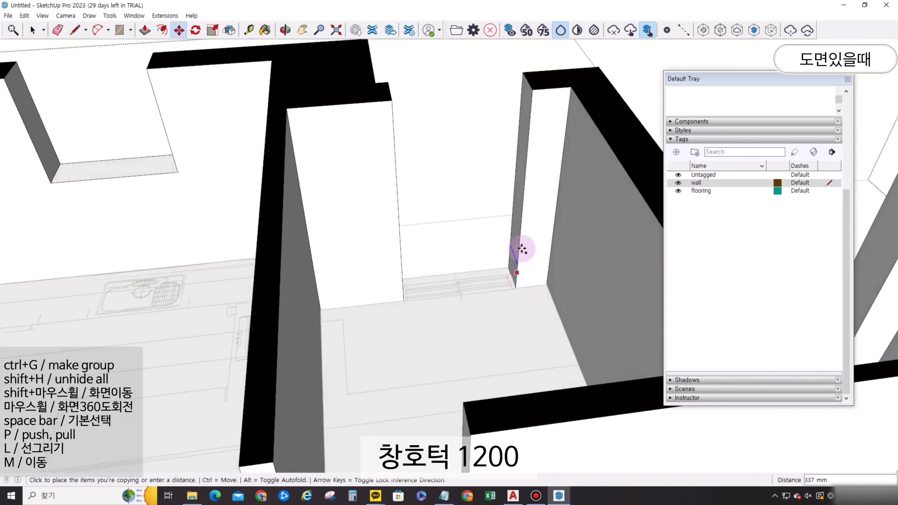
pyautogui.press('Return')
pyautogui.press('space')
# Push/Pull the face below the copied edge 1200 mm across that room's window opening and delete the leftover seam line.
pyautogui.press('p')
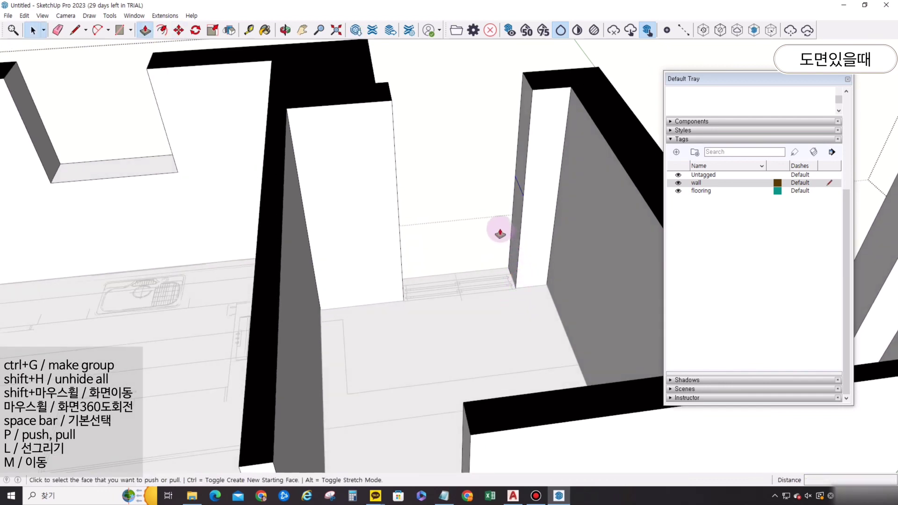
pyautogui.click(520, 216)
pyautogui.click(392, 137)
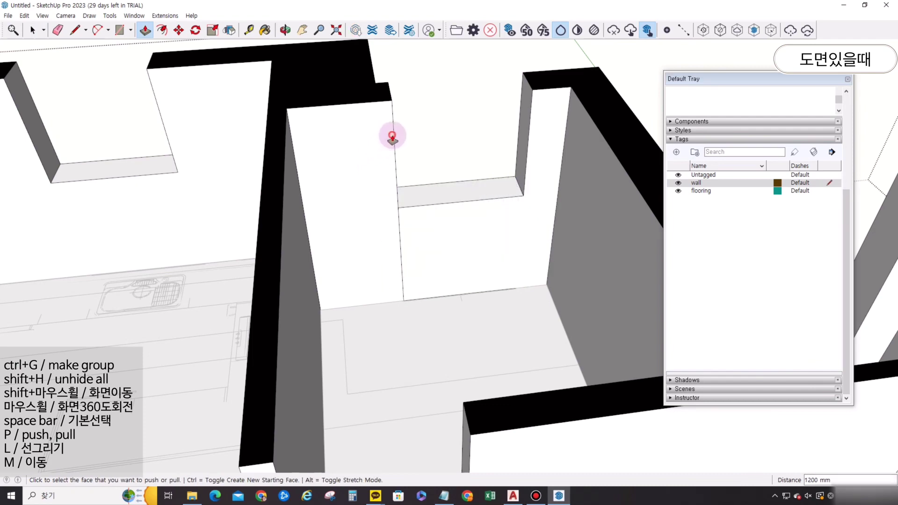
pyautogui.press('space')
pyautogui.press('Delete')
# Copy the bottom edge of the corner bedroom window opening's side face up 800 mm to mark the sill height.
pyautogui.scroll(-5, 400, 217)
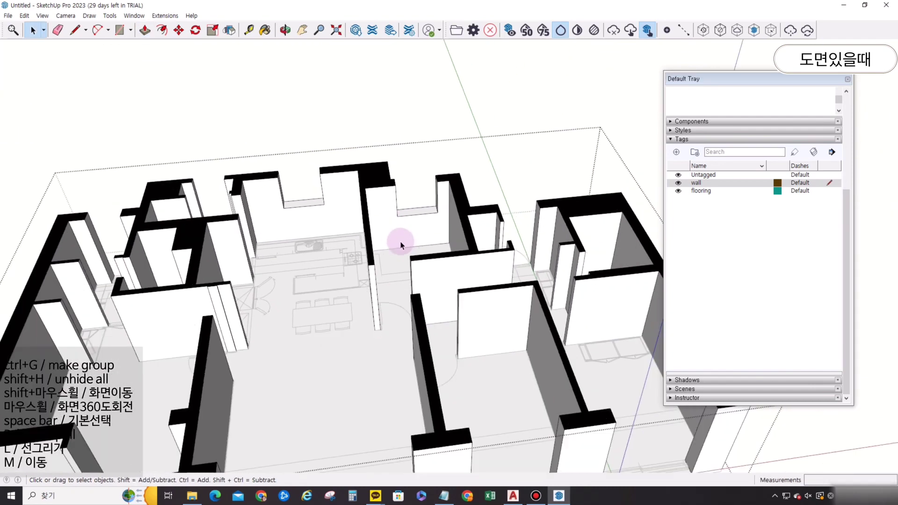
pyautogui.keyDown('shift'); pyautogui.moveTo(541, 319); pyautogui.dragTo(404, 233, button='middle'); pyautogui.keyUp('shift')
pyautogui.scroll(6, 468, 319)
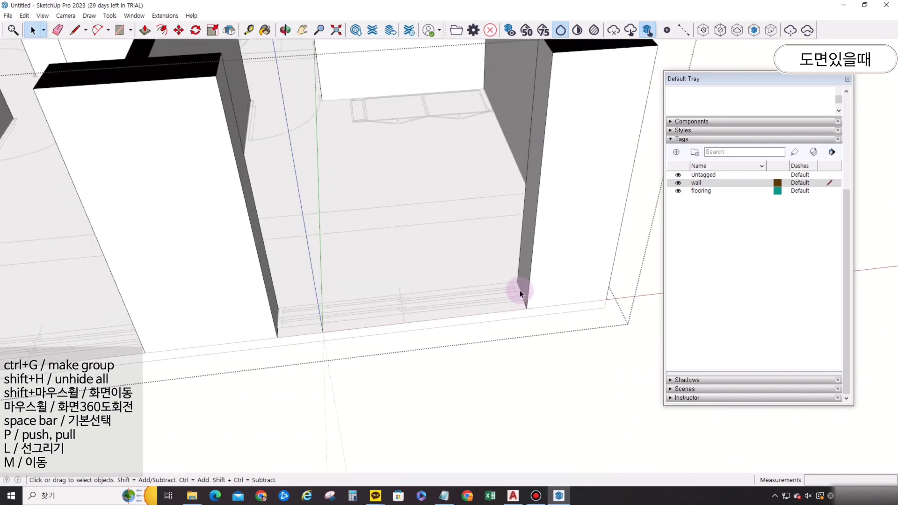
pyautogui.press('m')
pyautogui.click(527, 294)
pyautogui.press('ctrl')
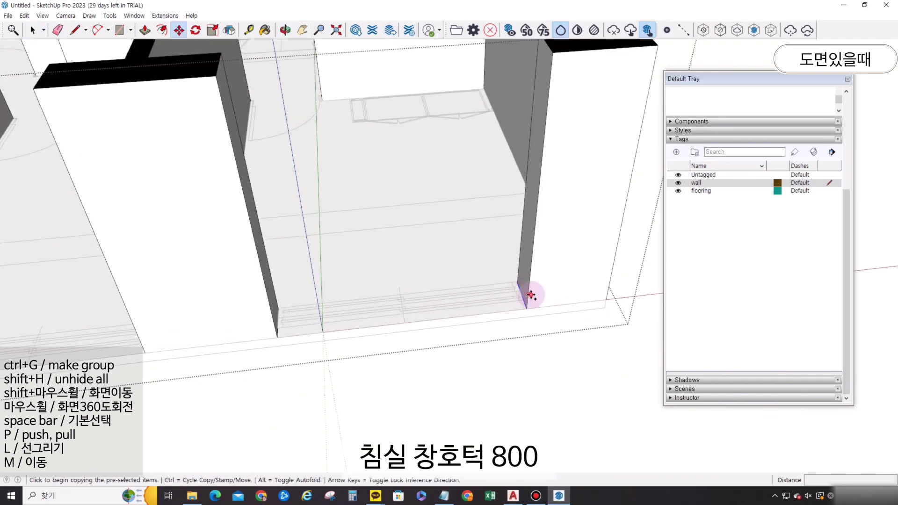
pyautogui.write('800')
pyautogui.press('Return')
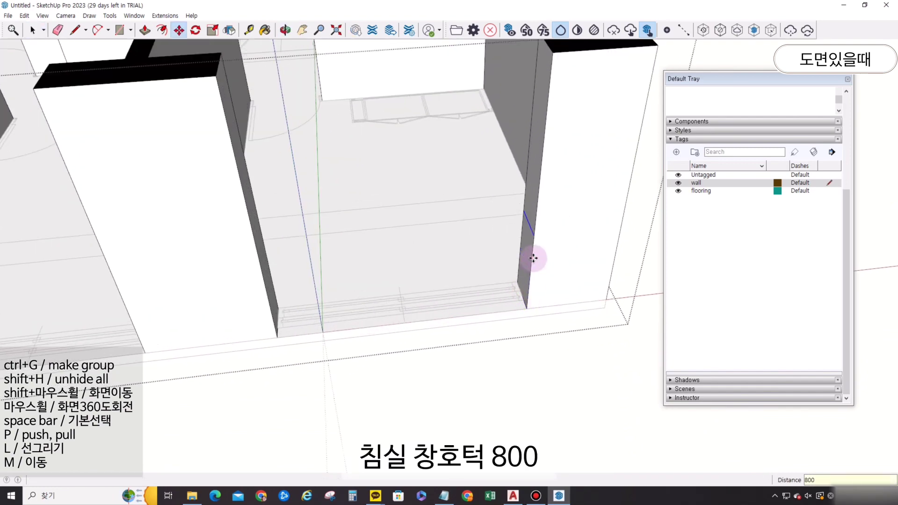
# Push/Pull the face below the copied edge across the corner bedroom's window opening and delete the leftover seam lines outside and inside.
pyautogui.press('p')
pyautogui.click(526, 252)
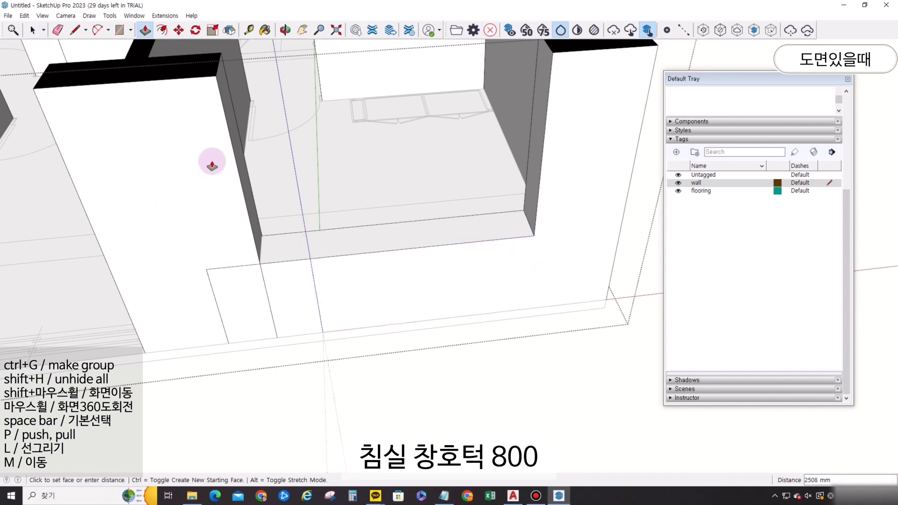
pyautogui.press('space')
pyautogui.click(262, 271)
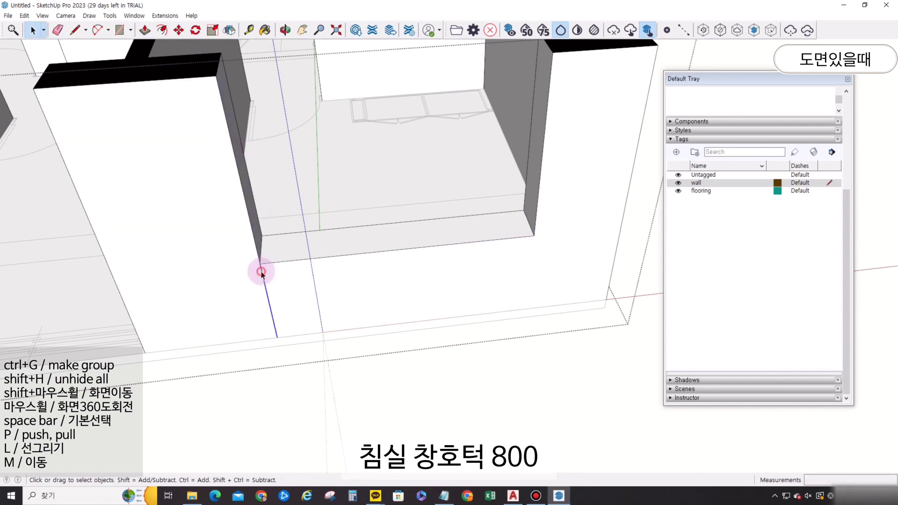
pyautogui.moveTo(283, 257); pyautogui.dragTo(492, 187, button='middle')
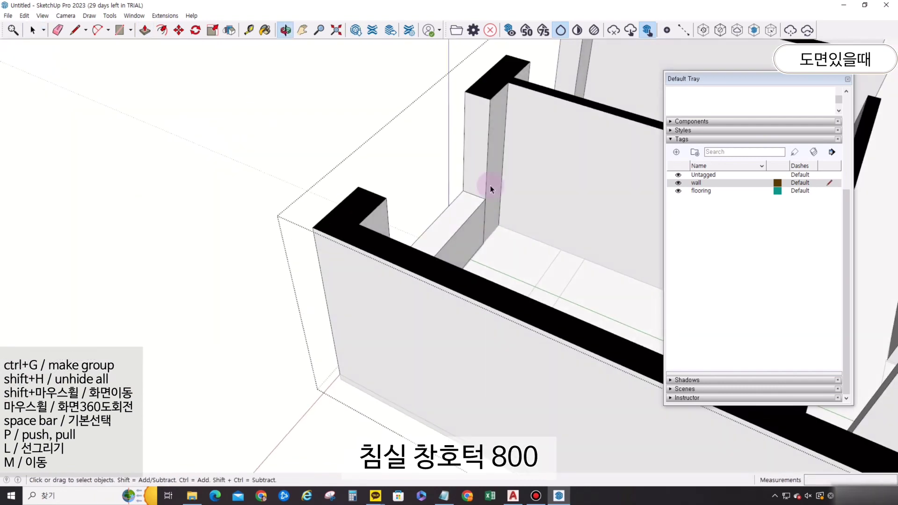
pyautogui.scroll(1, 496, 201)
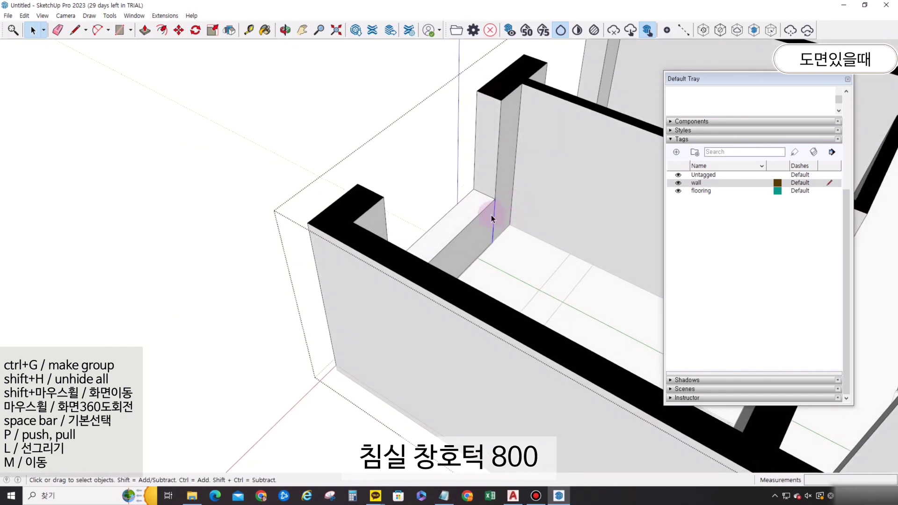
# Copy the bottom edge of the neighbouring bedroom window opening's side face up 800 mm.
pyautogui.moveTo(340, 229); pyautogui.dragTo(373, 253, button='middle')
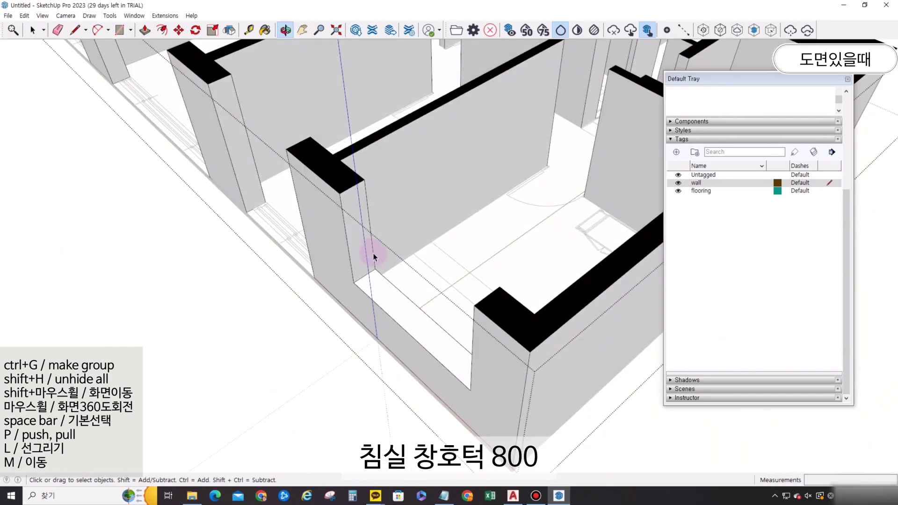
pyautogui.moveTo(487, 297); pyautogui.dragTo(631, 99, button='middle')
pyautogui.scroll(2, 571, 293)
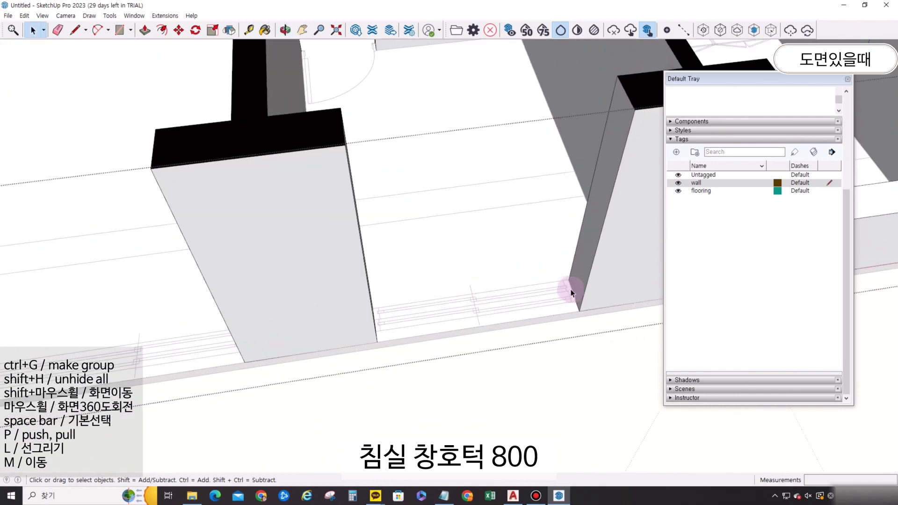
pyautogui.press('m')
pyautogui.press('ctrl')
pyautogui.click(582, 298)
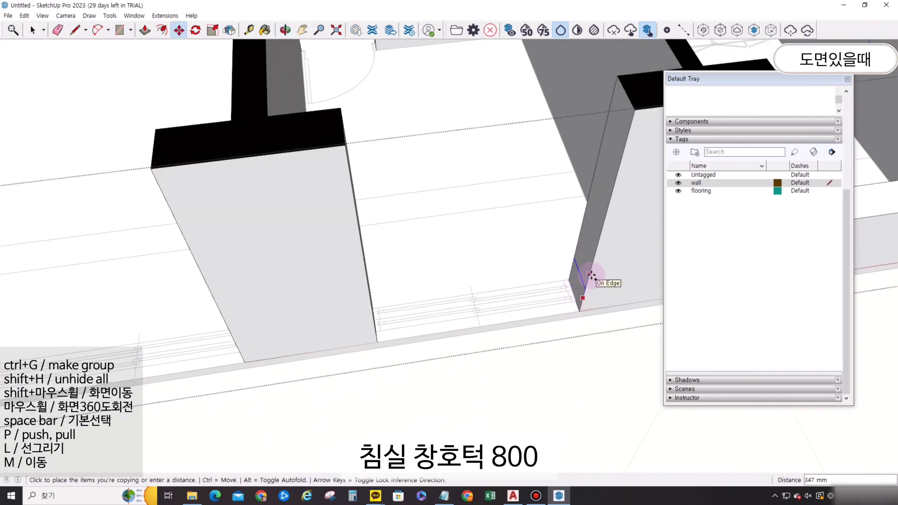
pyautogui.write('800')
pyautogui.press('Return')
pyautogui.press('space')
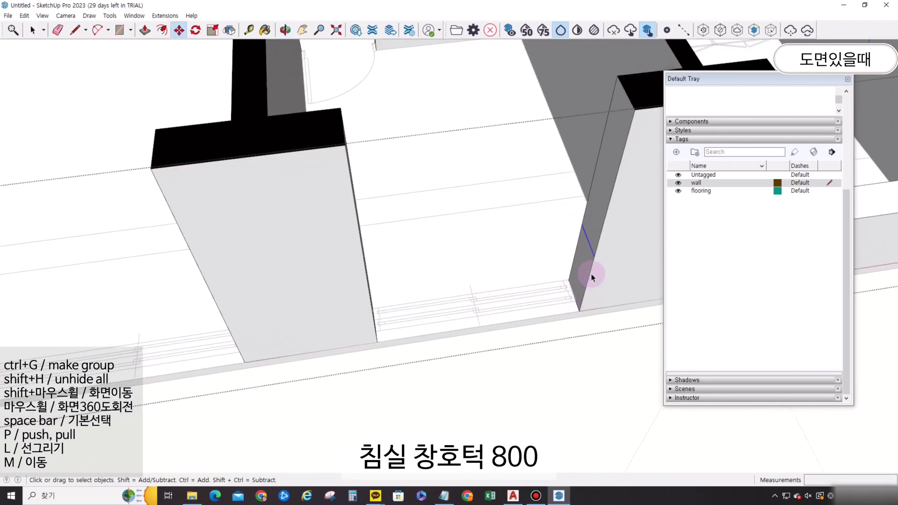
# Push/Pull the face below the copied edge across the neighbouring bedroom's window opening and delete the seam lines on both wall sides.
pyautogui.press('p')
pyautogui.click(583, 262)
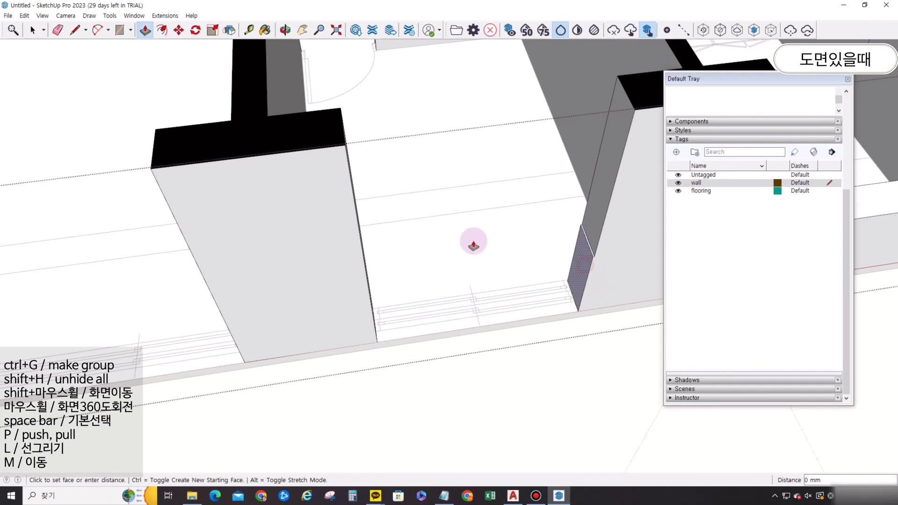
pyautogui.click(347, 150)
pyautogui.press('space')
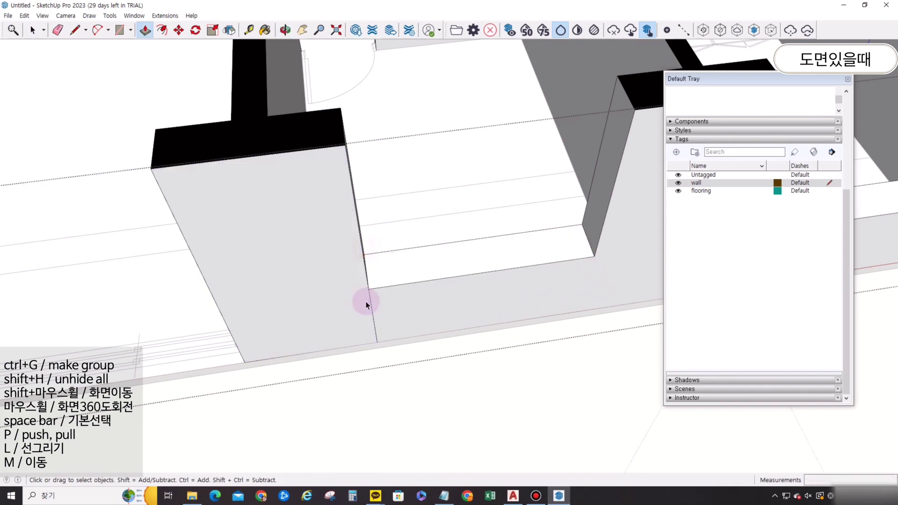
pyautogui.moveTo(371, 283); pyautogui.dragTo(229, 300, button='middle')
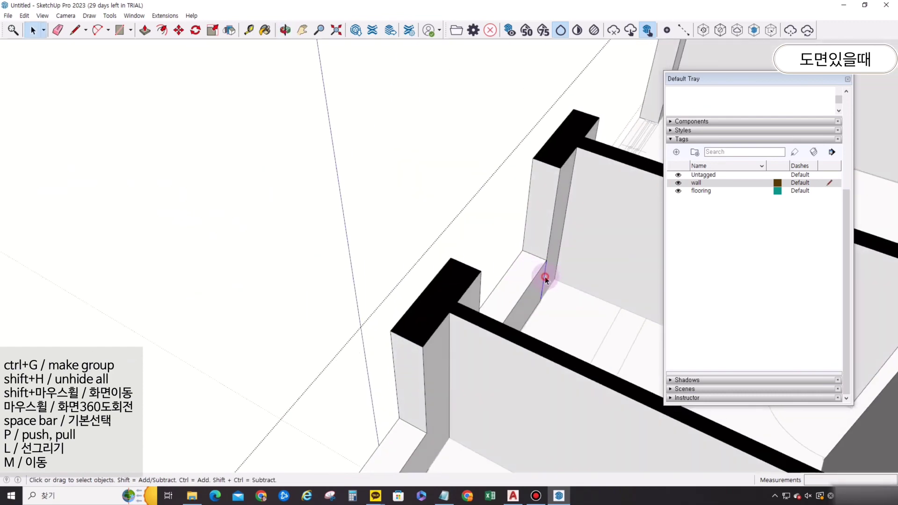
pyautogui.moveTo(225, 197); pyautogui.dragTo(562, 228, button='middle')
# Copy the bottom edge of the living room window opening's side face up 200 mm.
pyautogui.moveTo(269, 377); pyautogui.dragTo(420, 278, button='middle')
pyautogui.press('m')
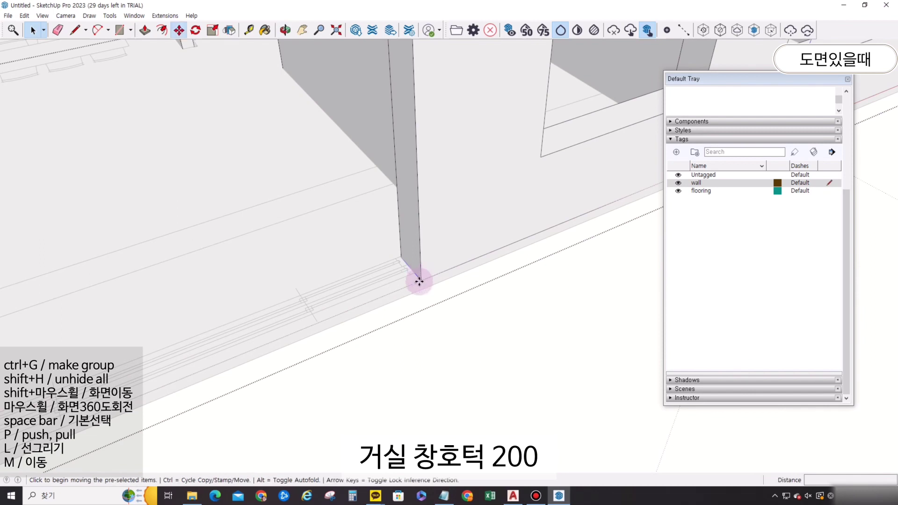
pyautogui.press('ctrl')
pyautogui.click(421, 275)
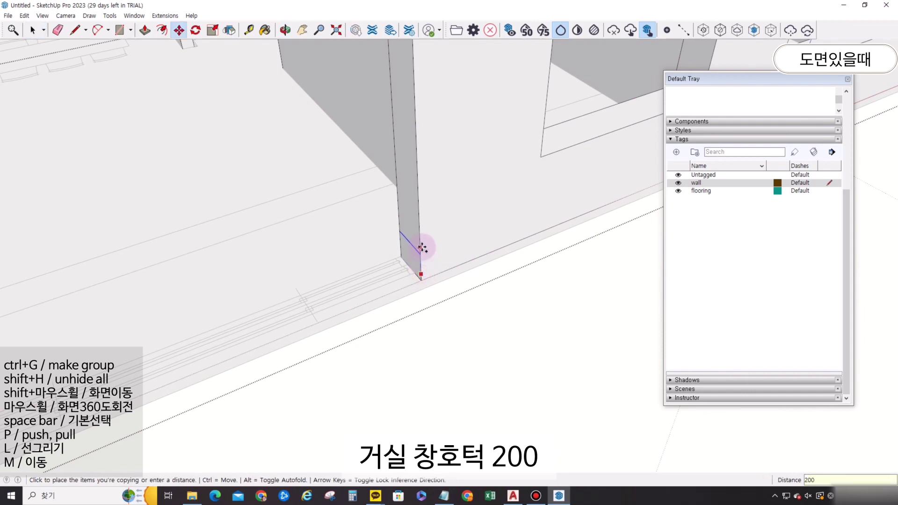
pyautogui.press('Return')
pyautogui.press('space')
# Push/Pull the 200 mm high face across the living room window opening to the opposite wall and delete the leftover seam lines.
pyautogui.press('p')
pyautogui.moveTo(413, 263); pyautogui.dragTo(413, 265, button='middle')
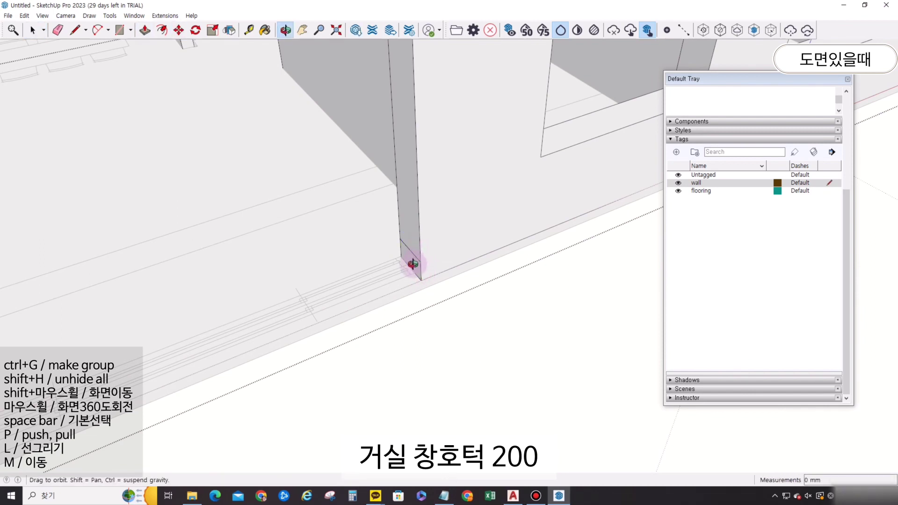
pyautogui.click(412, 261)
pyautogui.moveTo(300, 265); pyautogui.dragTo(198, 273, button='middle')
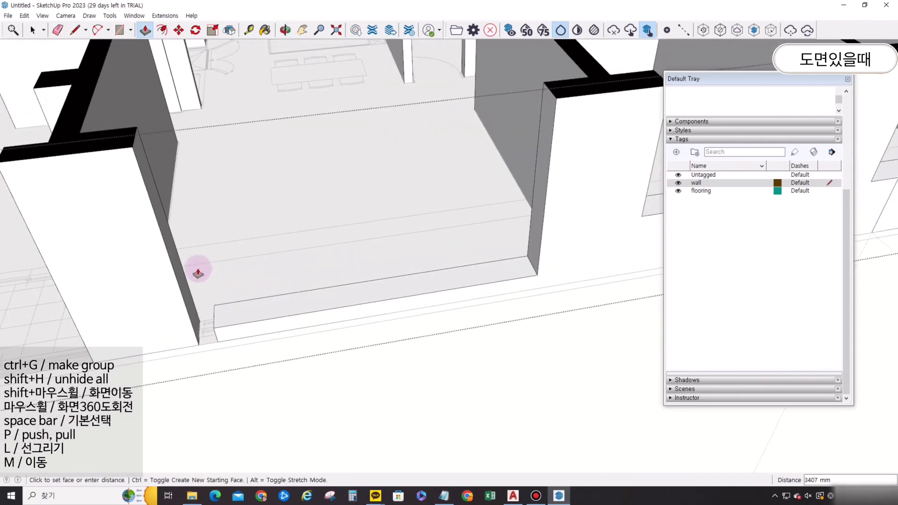
pyautogui.click(174, 261)
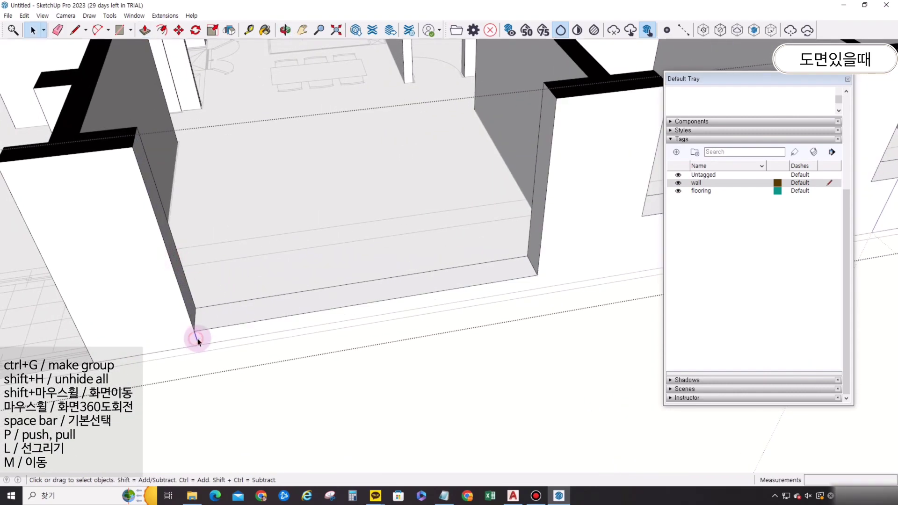
pyautogui.moveTo(197, 342); pyautogui.dragTo(277, 144, button='middle')
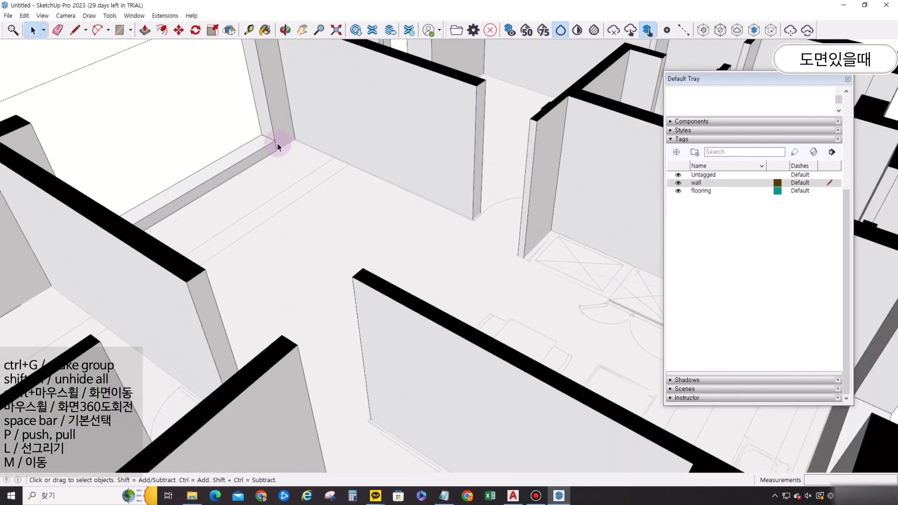
# Copy the bottom edge of the side face at the outdoor-unit room's grille opening beside the kitchen up 100 mm.
pyautogui.scroll(-5, 282, 147)
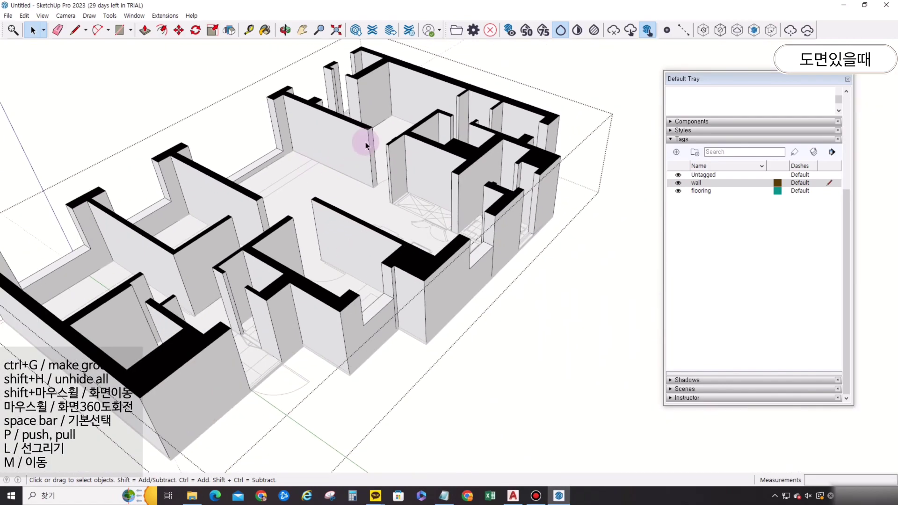
pyautogui.moveTo(366, 142); pyautogui.dragTo(451, 176, button='middle')
pyautogui.scroll(5, 401, 201)
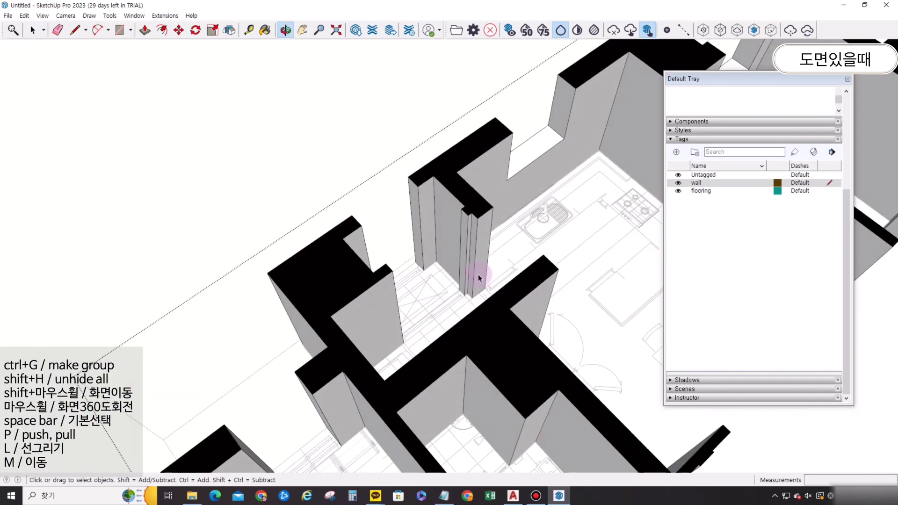
pyautogui.scroll(2, 468, 274)
pyautogui.press('m')
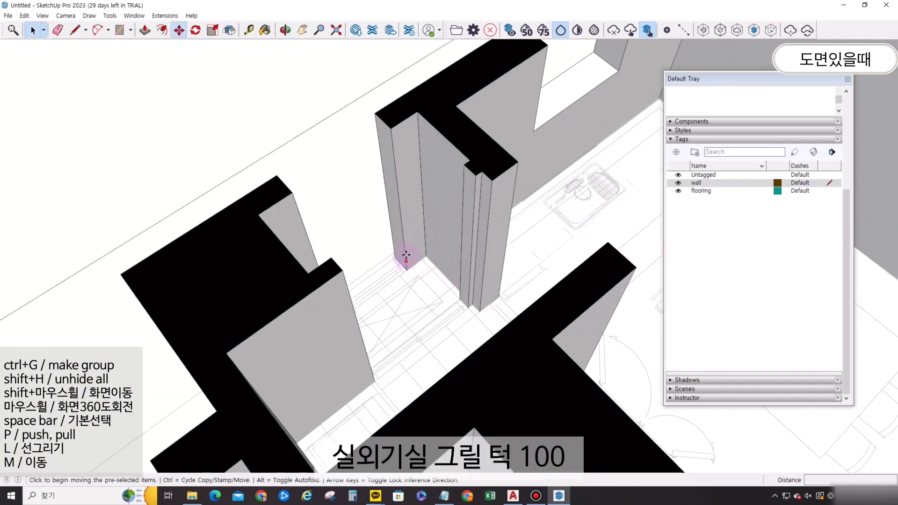
pyautogui.press('ctrl')
pyautogui.click(406, 260)
pyautogui.write('100')
pyautogui.press('Return')
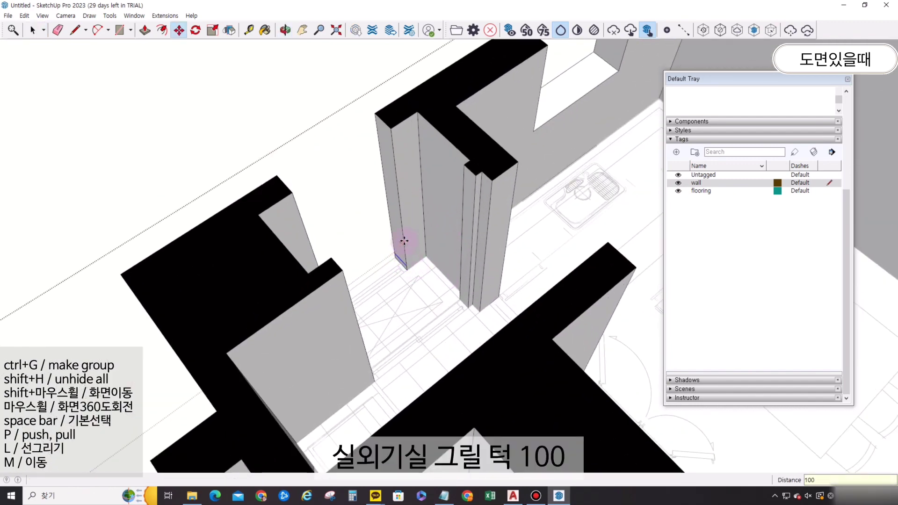
pyautogui.press('space')
# Push/Pull the 100 mm high face across the outdoor-unit room's grille opening to the opposite wall.
pyautogui.scroll(3, 404, 264)
pyautogui.press('p')
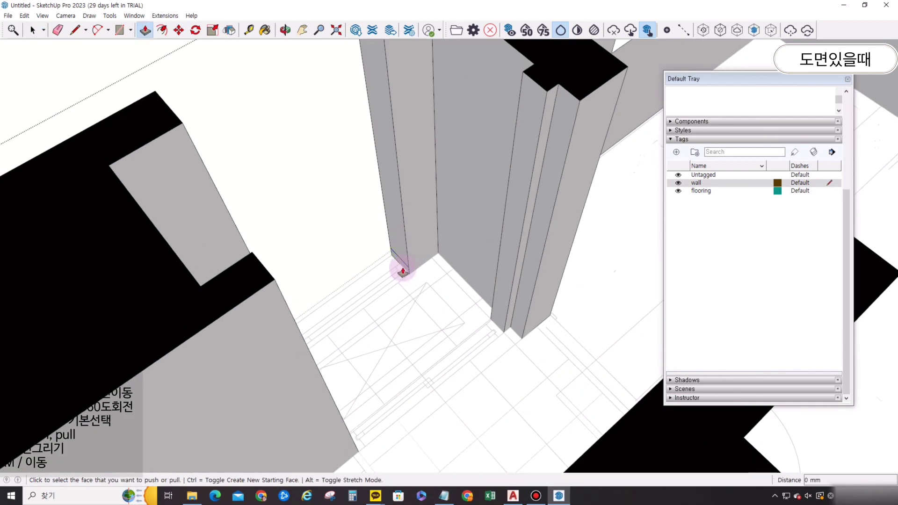
pyautogui.click(401, 266)
pyautogui.click(183, 123)
pyautogui.moveTo(182, 123); pyautogui.dragTo(230, 250, button='middle')
pyautogui.press('space')
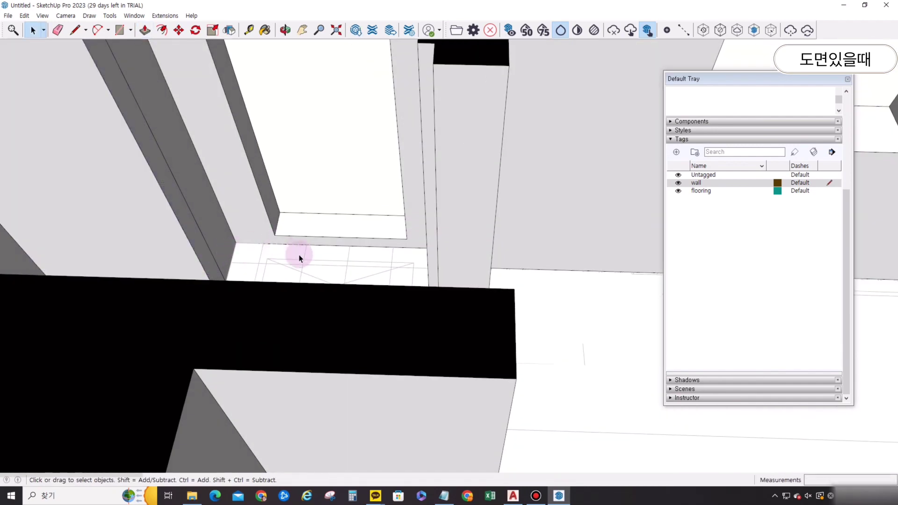
# Copy the bottom edge of the dressing room window opening's side face up 1200 mm.
pyautogui.scroll(-5, 300, 255)
pyautogui.moveTo(364, 257); pyautogui.dragTo(407, 266, button='middle')
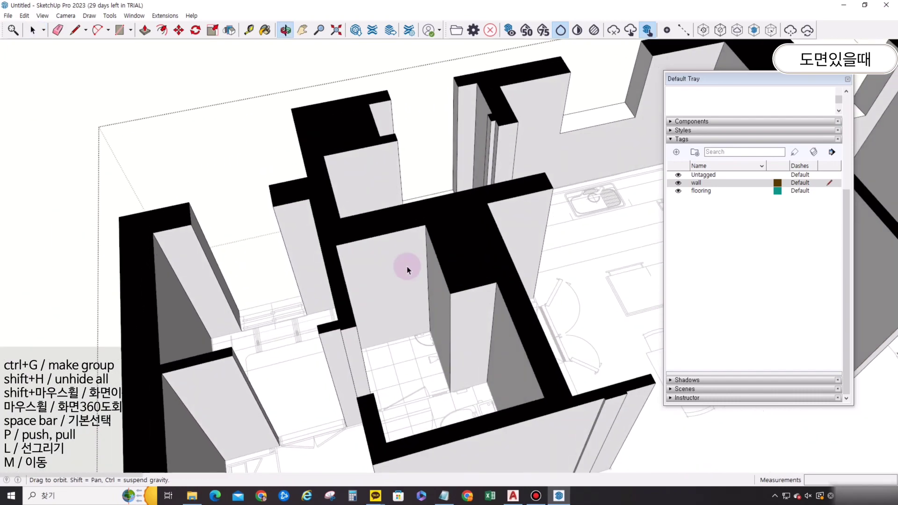
pyautogui.moveTo(344, 294); pyautogui.dragTo(355, 308, button='middle')
pyautogui.scroll(2, 345, 308)
pyautogui.scroll(5, 348, 309)
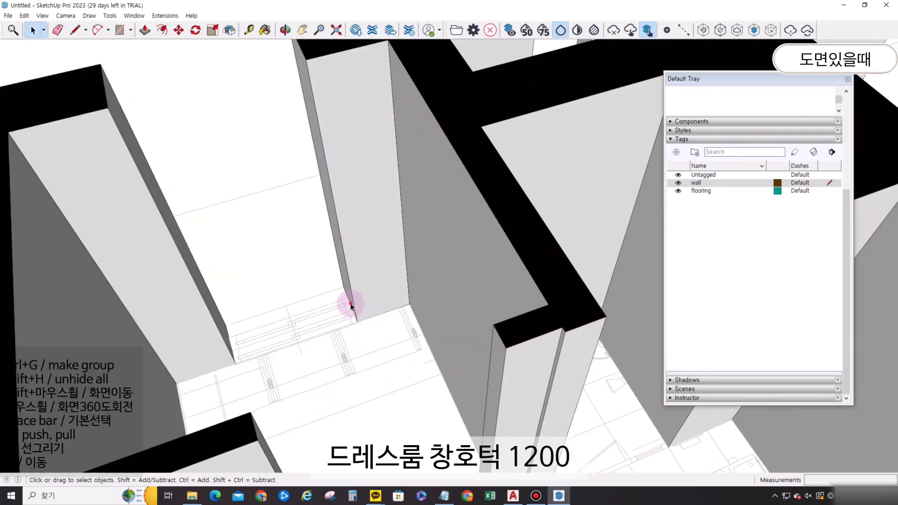
pyautogui.press('m')
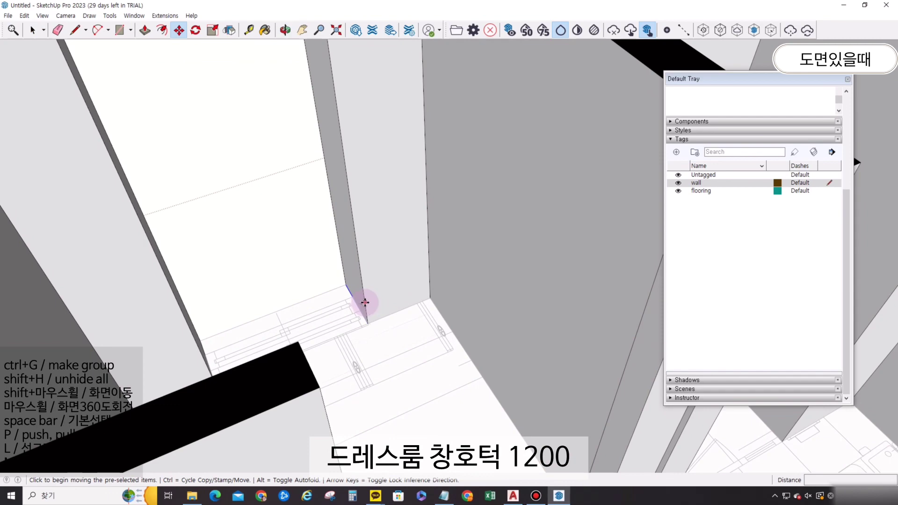
pyautogui.press('ctrl')
pyautogui.click(365, 302)
pyautogui.write('1200')
pyautogui.press('Return')
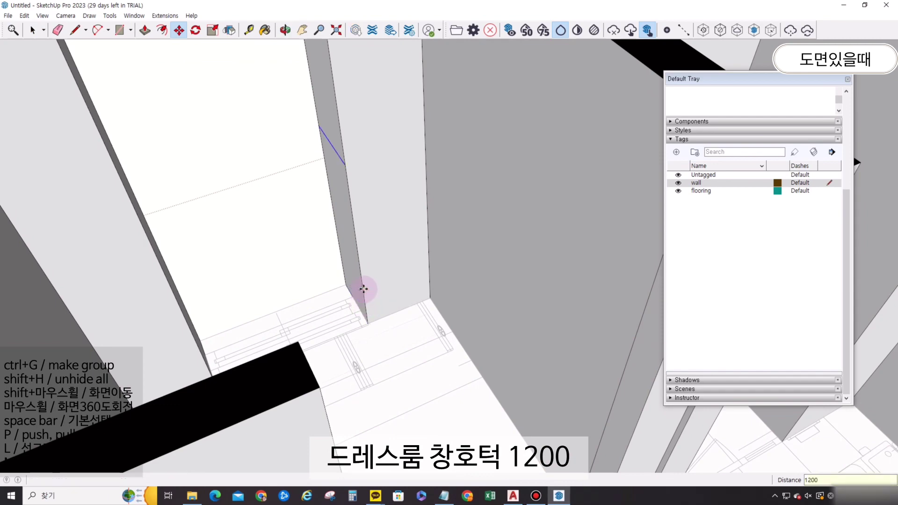
# Push/Pull the face below the copied edge across the dressing room window opening and delete the leftover seam line.
pyautogui.press('p')
pyautogui.click(361, 287)
pyautogui.moveTo(286, 282); pyautogui.dragTo(126, 184, button='middle')
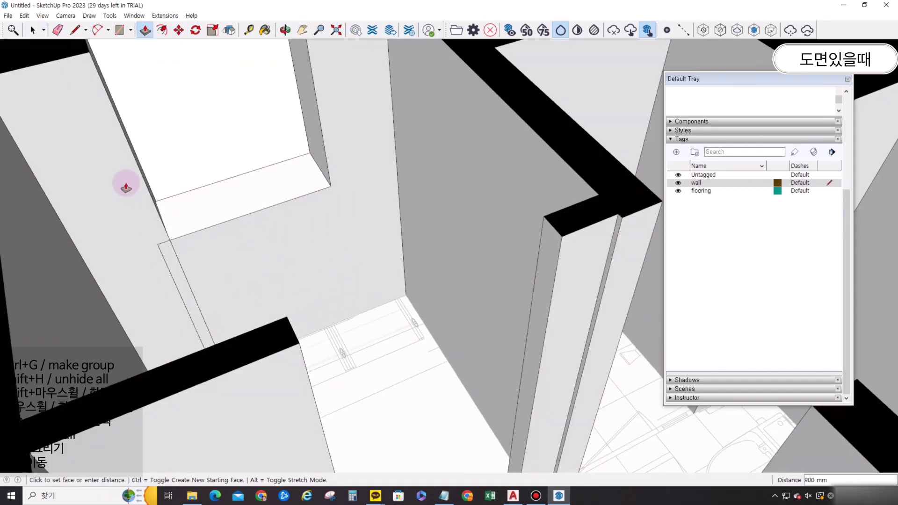
pyautogui.press('space')
pyautogui.scroll(-6, 176, 256)
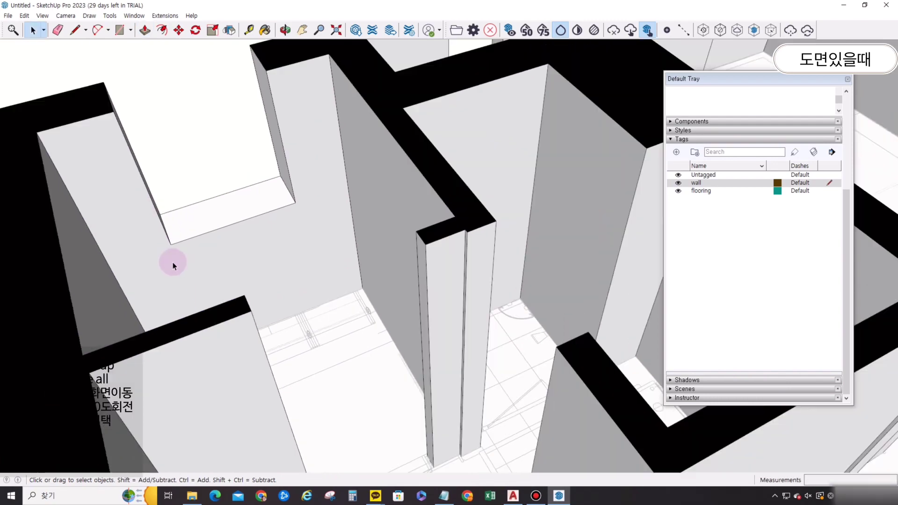
# Close the wall group and check the filled window sills across the whole floor plan.
pyautogui.moveTo(419, 305); pyautogui.dragTo(464, 276, button='middle')
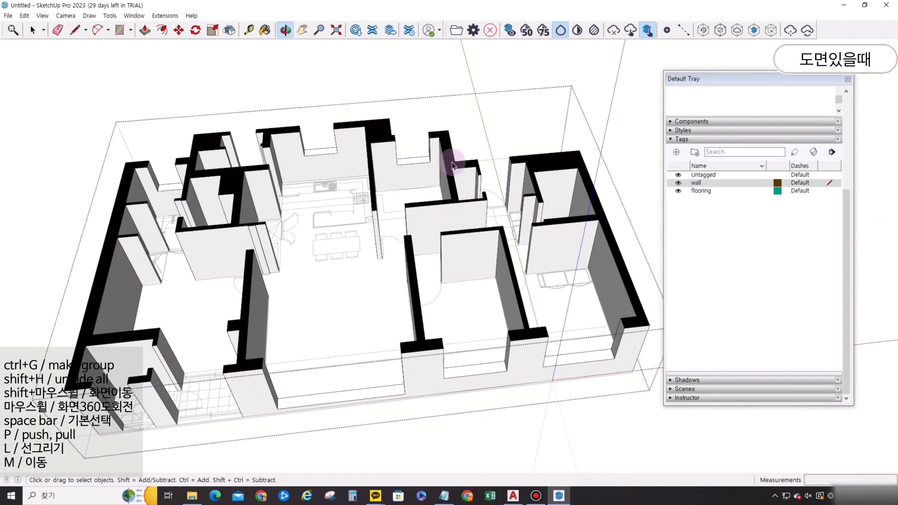
pyautogui.press('Escape')
pyautogui.moveTo(404, 335); pyautogui.dragTo(477, 417, button='middle')
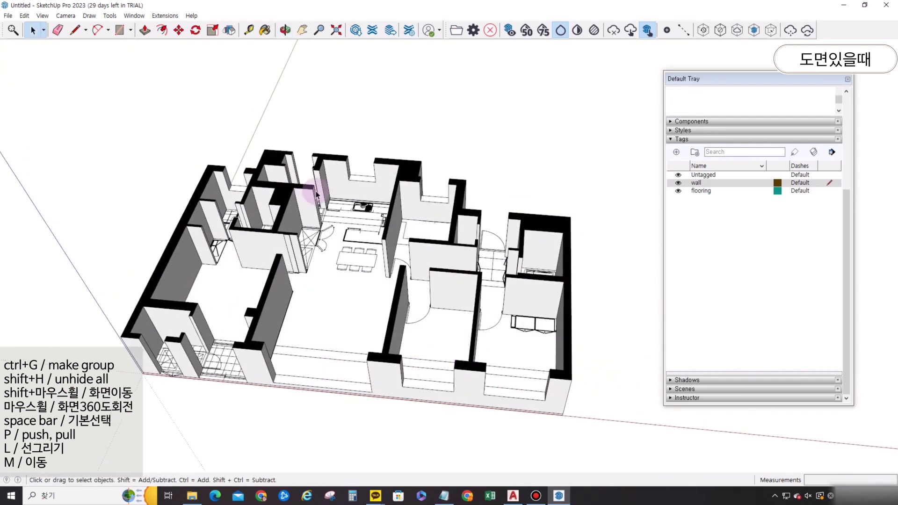
# Toggle the Untagged tag's visibility off and on to compare the model with and without the imported plan linework.
pyautogui.moveTo(317, 194); pyautogui.dragTo(472, 211, button='middle')
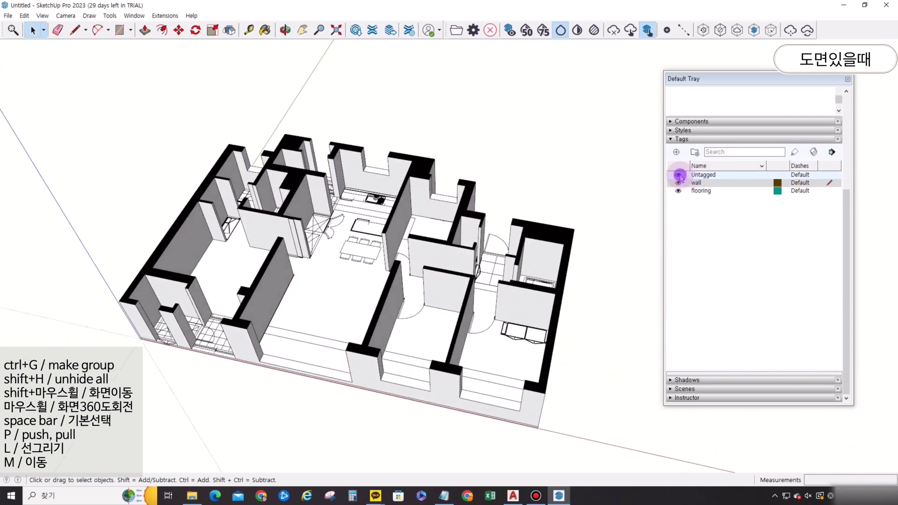
pyautogui.click(678, 175)
pyautogui.click(678, 175)
pyautogui.click(679, 175)
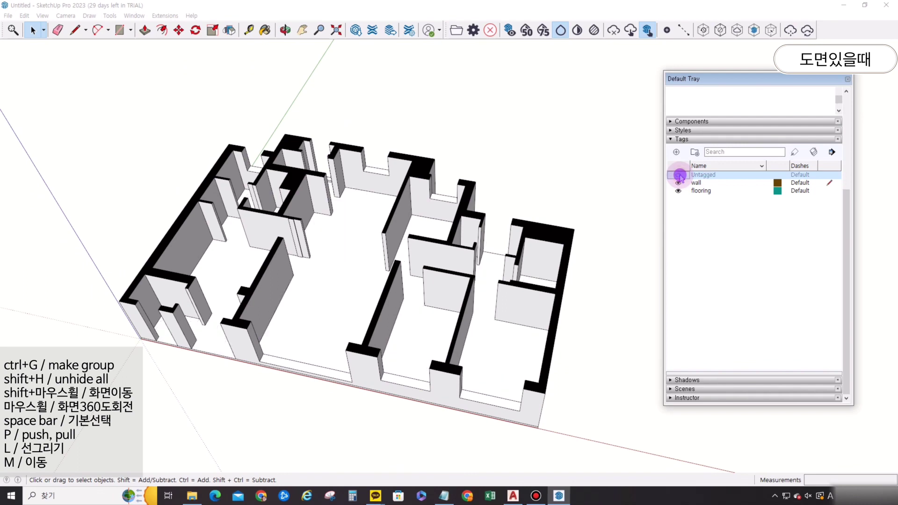
pyautogui.click(678, 175)
pyautogui.click(679, 175)
pyautogui.click(678, 175)
pyautogui.click(679, 175)
pyautogui.click(678, 175)
pyautogui.click(678, 175)
pyautogui.click(678, 175)
pyautogui.click(679, 175)
pyautogui.click(678, 175)
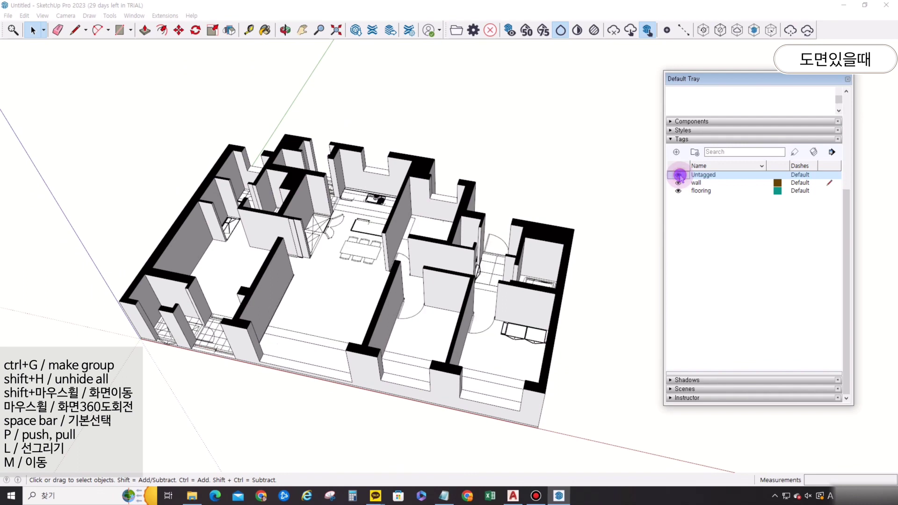
pyautogui.click(12, 16)
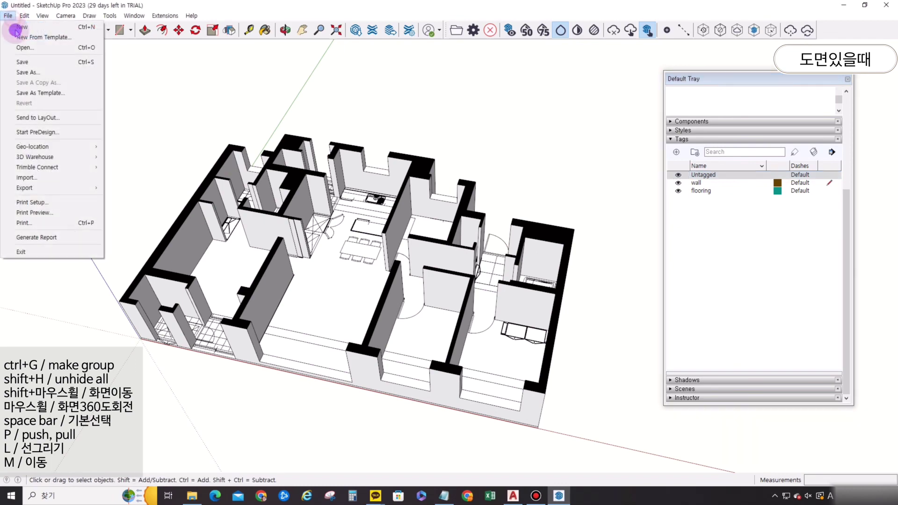
pyautogui.click(75, 69)
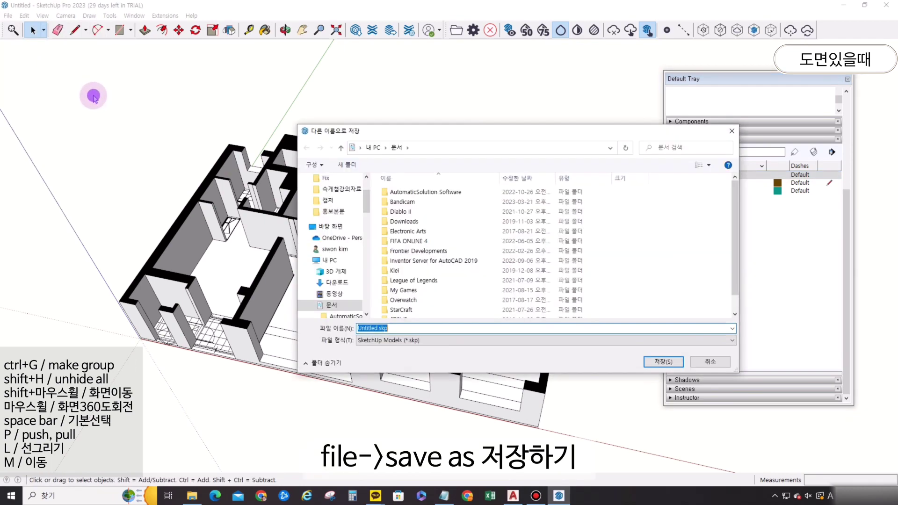
pyautogui.click(709, 362)
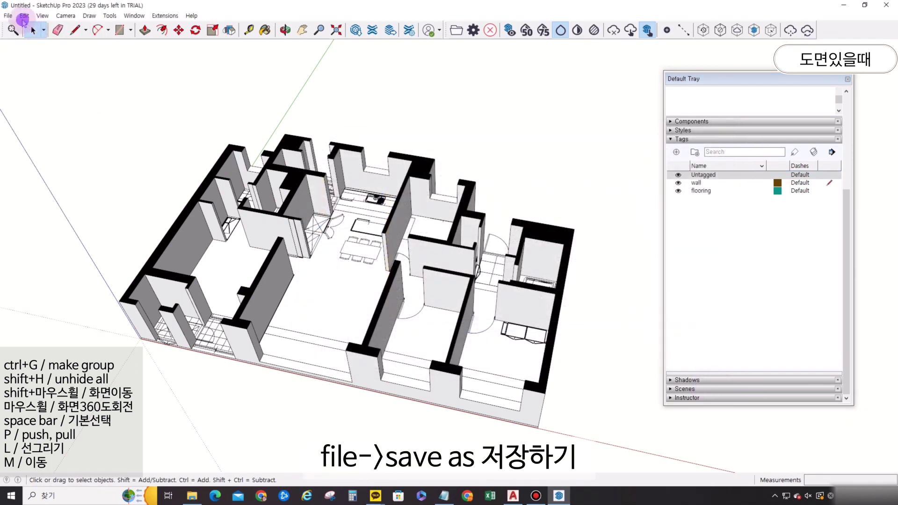
# Save the model to the desktop (바탕 화면) as "도면불러오기 연습" in SketchUp 2013 (*.skp) format.
pyautogui.click(9, 16)
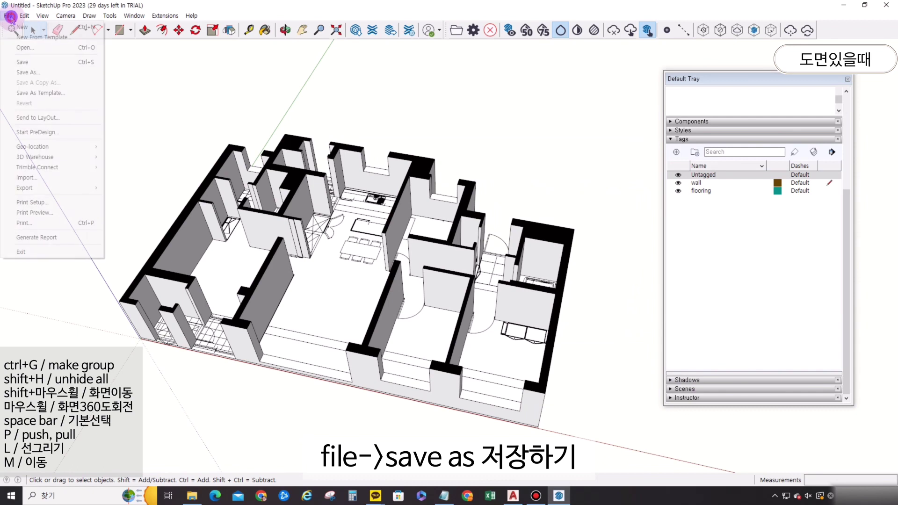
pyautogui.click(56, 72)
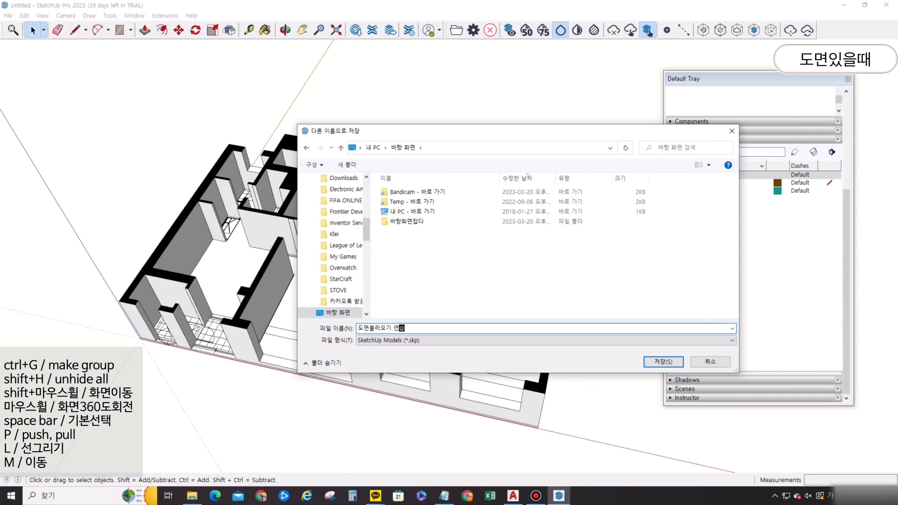
pyautogui.click(436, 340)
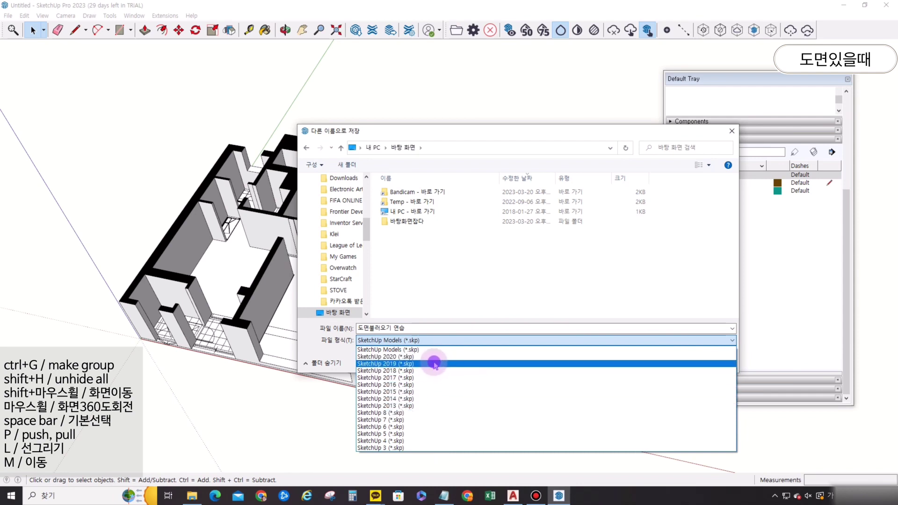
pyautogui.click(425, 406)
pyautogui.click(663, 362)
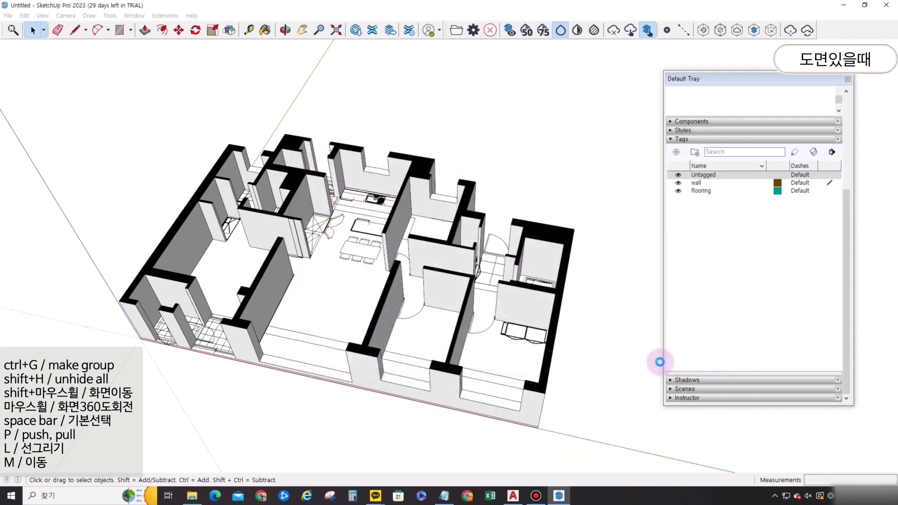